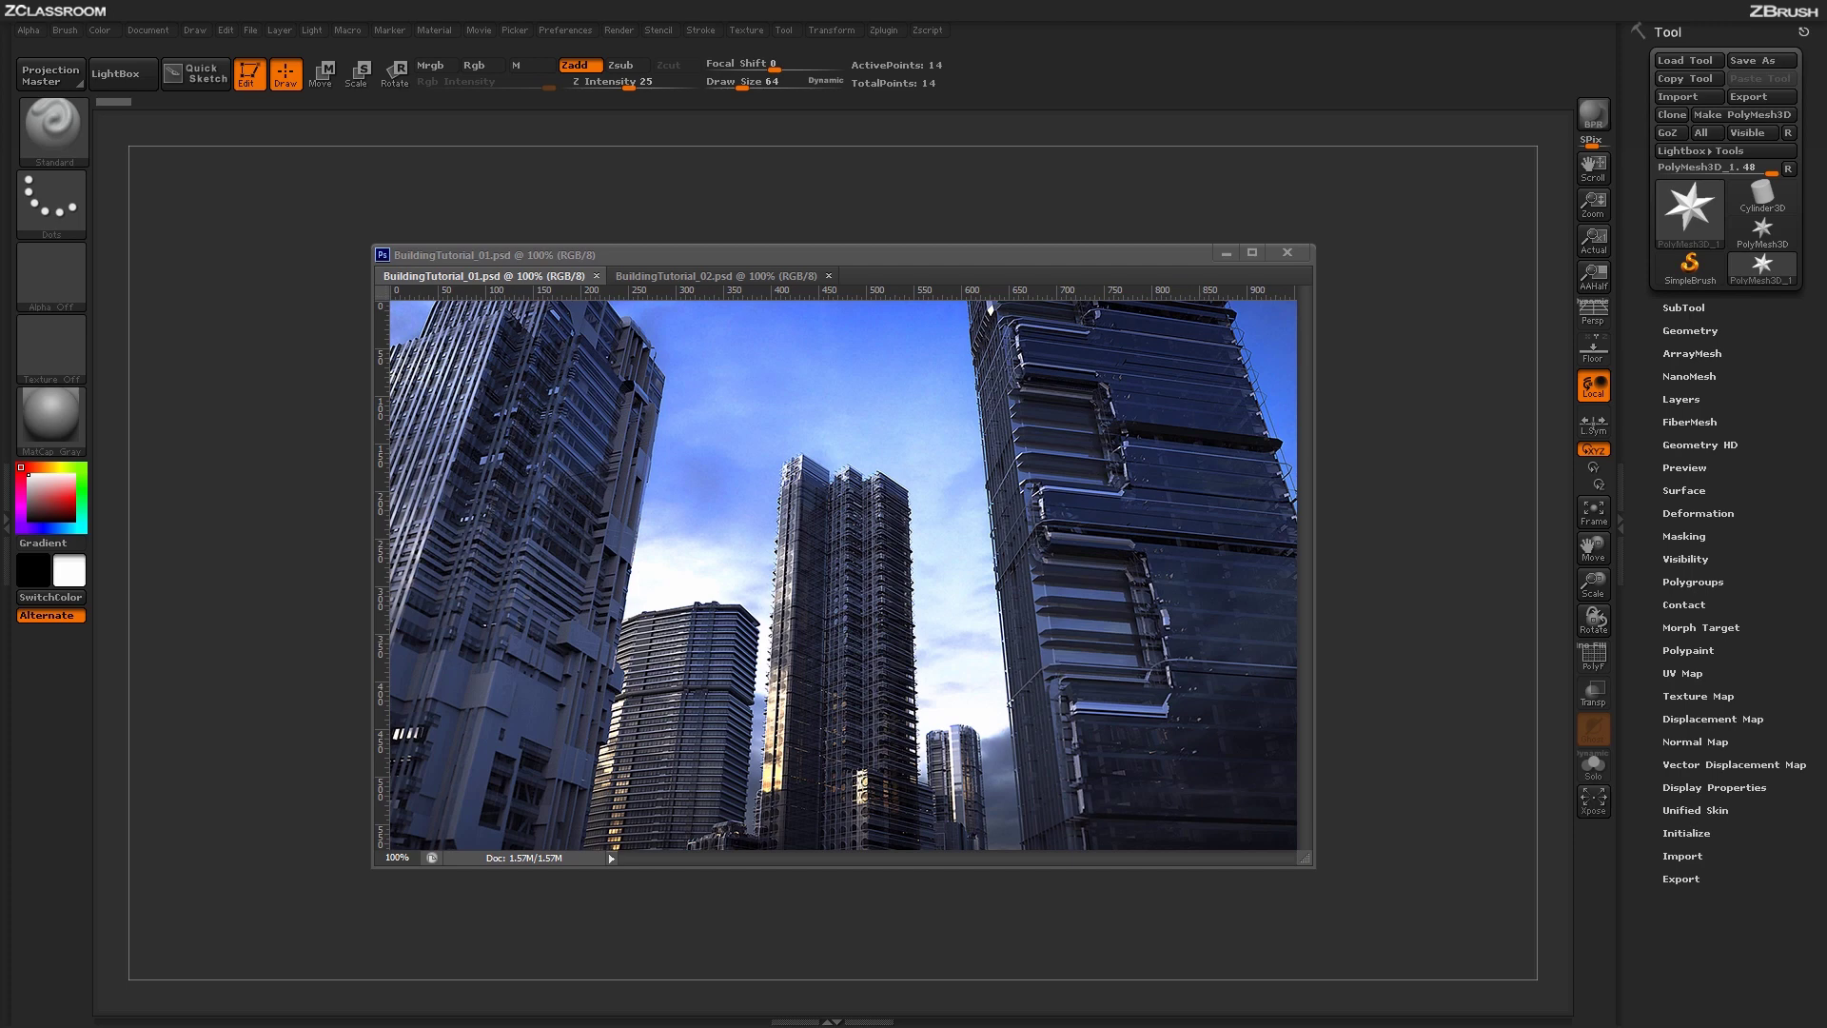
Step: Draw a Plane3D primitive on the canvas and put it into Edit mode
{"action": "left_click", "coordinate": [786, 278]}
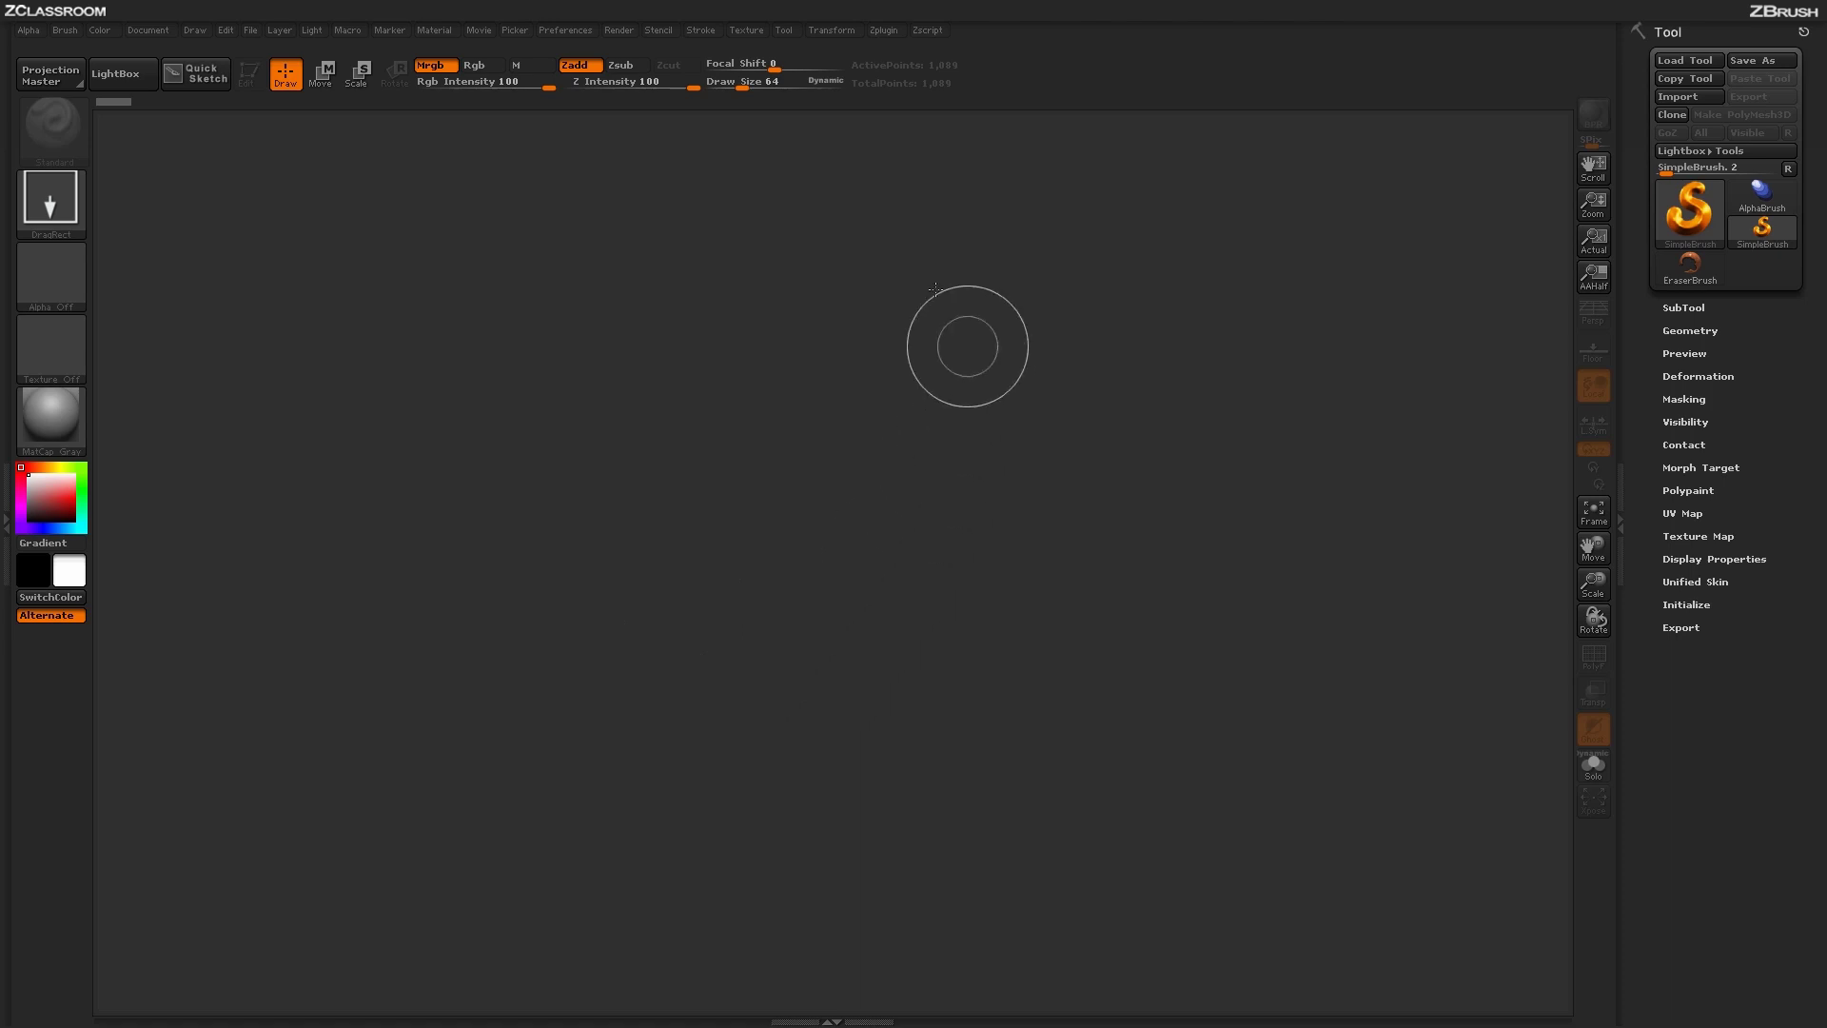
{"action": "left_click", "coordinate": [1696, 221]}
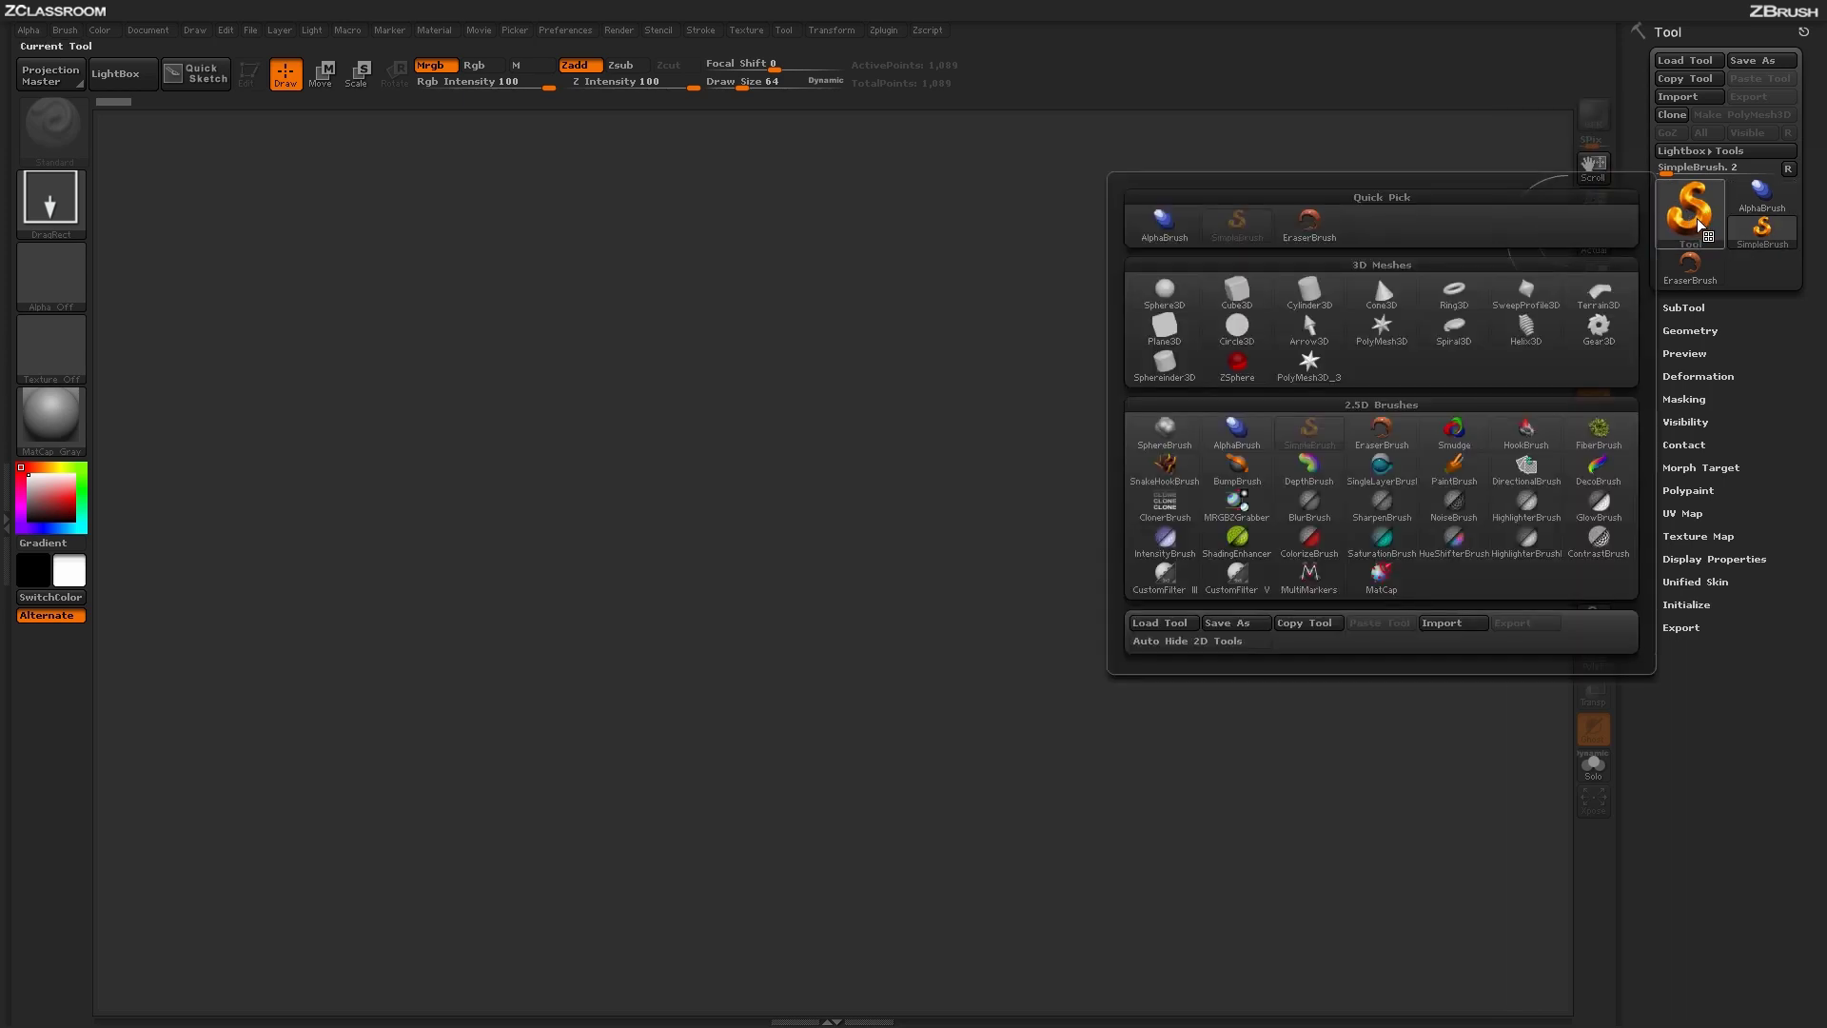
{"action": "left_click", "coordinate": [1165, 331]}
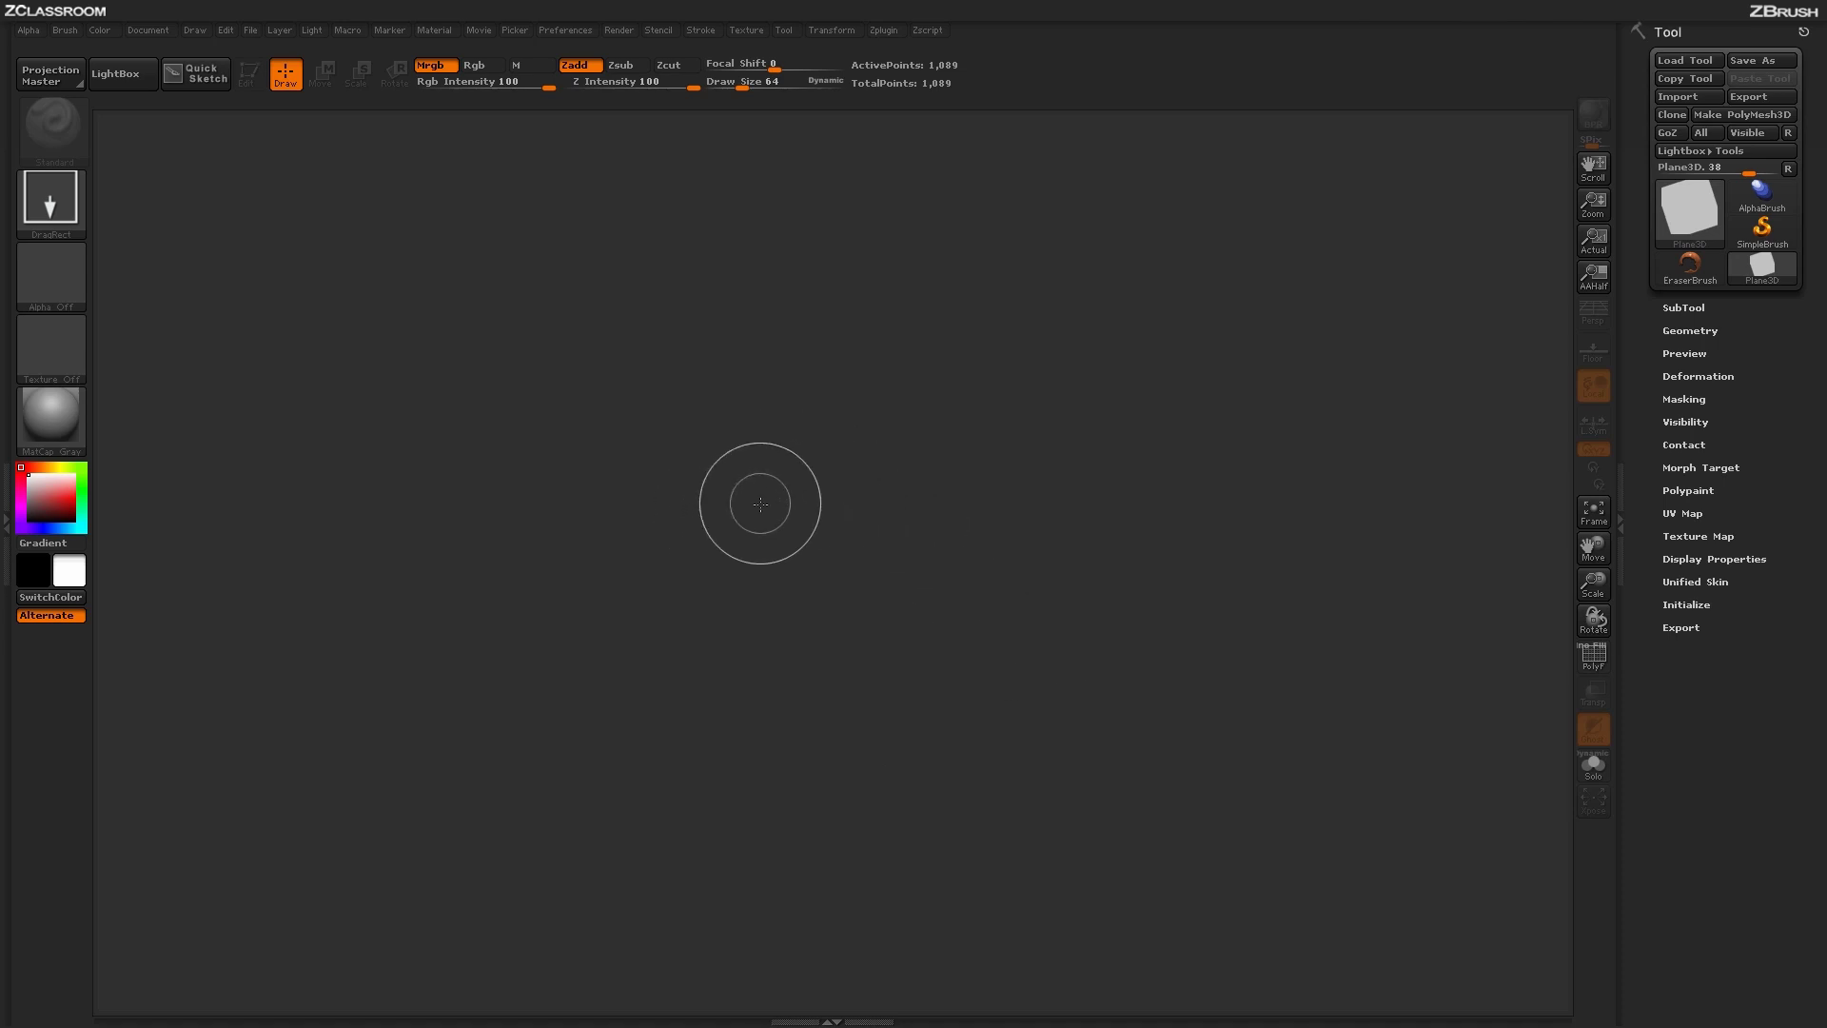
{"action": "left_click_drag", "start_coordinate": [761, 497], "coordinate": [752, 875]}
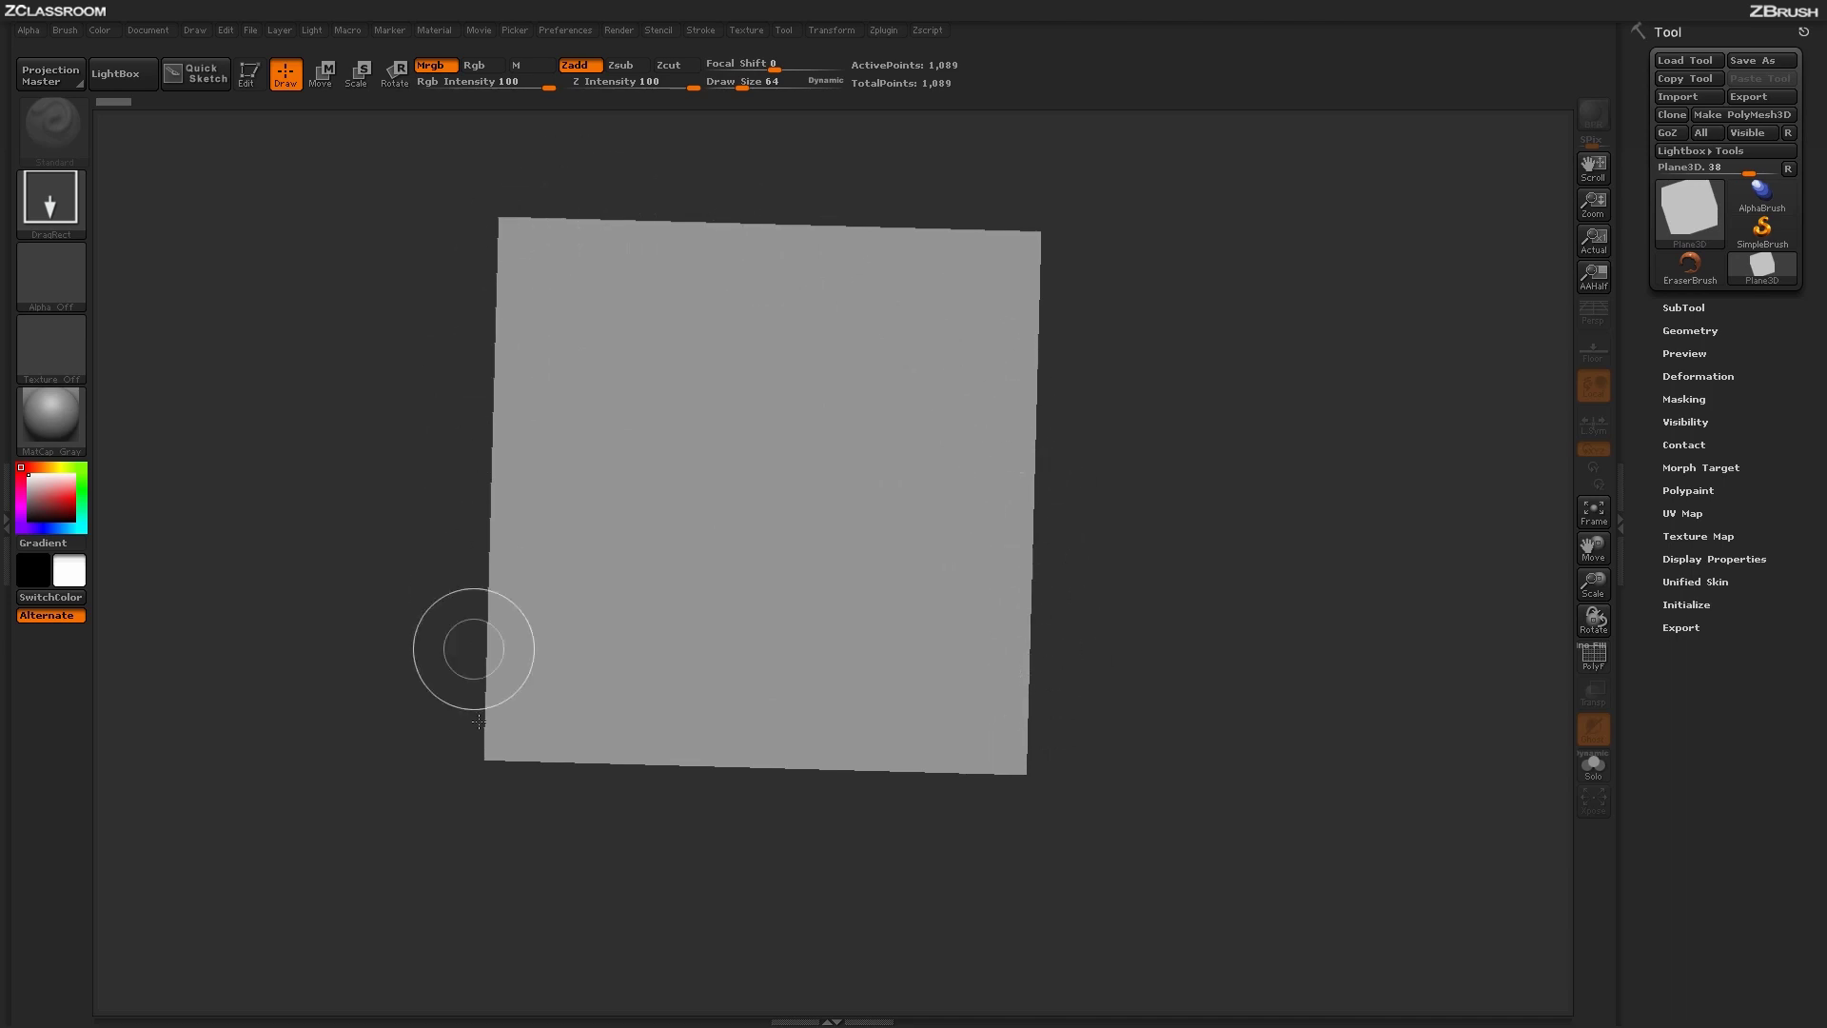
{"action": "left_click", "coordinate": [251, 81]}
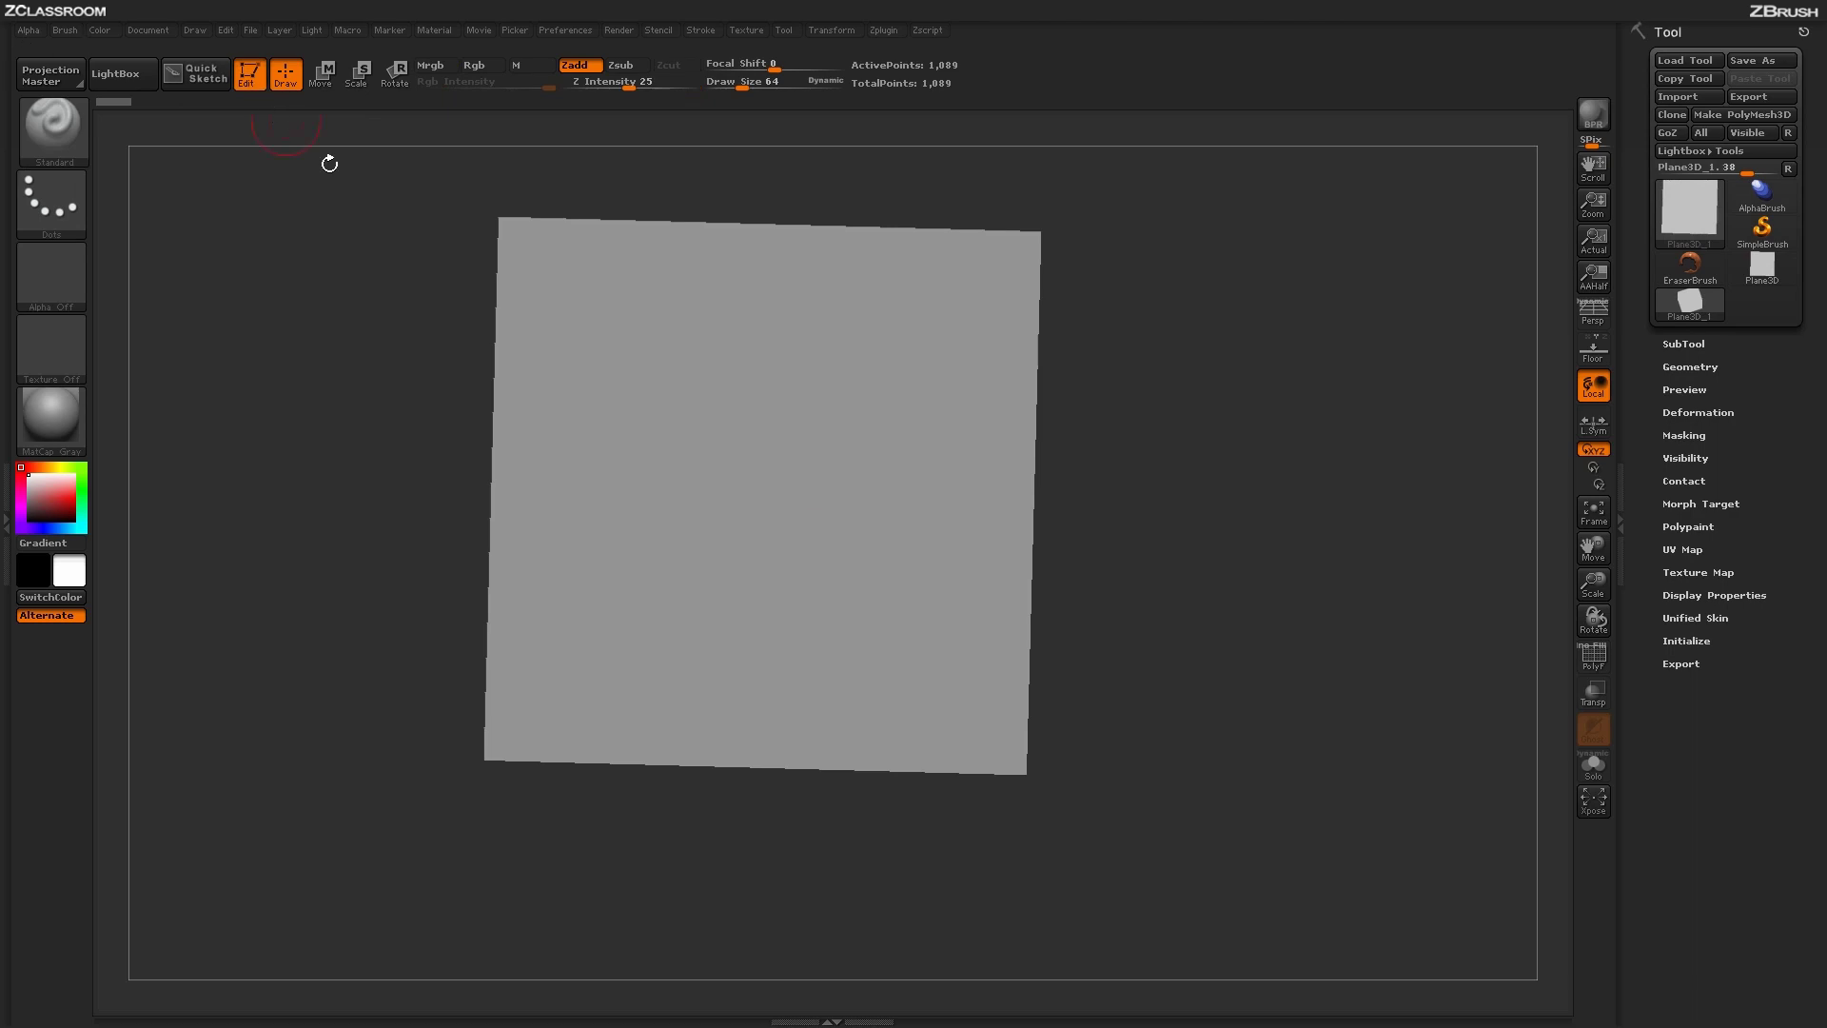
Step: Show the floor grid and the plane's polyframe, and inspect the plane's orientation against the floor
{"action": "left_click_drag", "start_coordinate": [1231, 742], "coordinate": [1233, 698]}
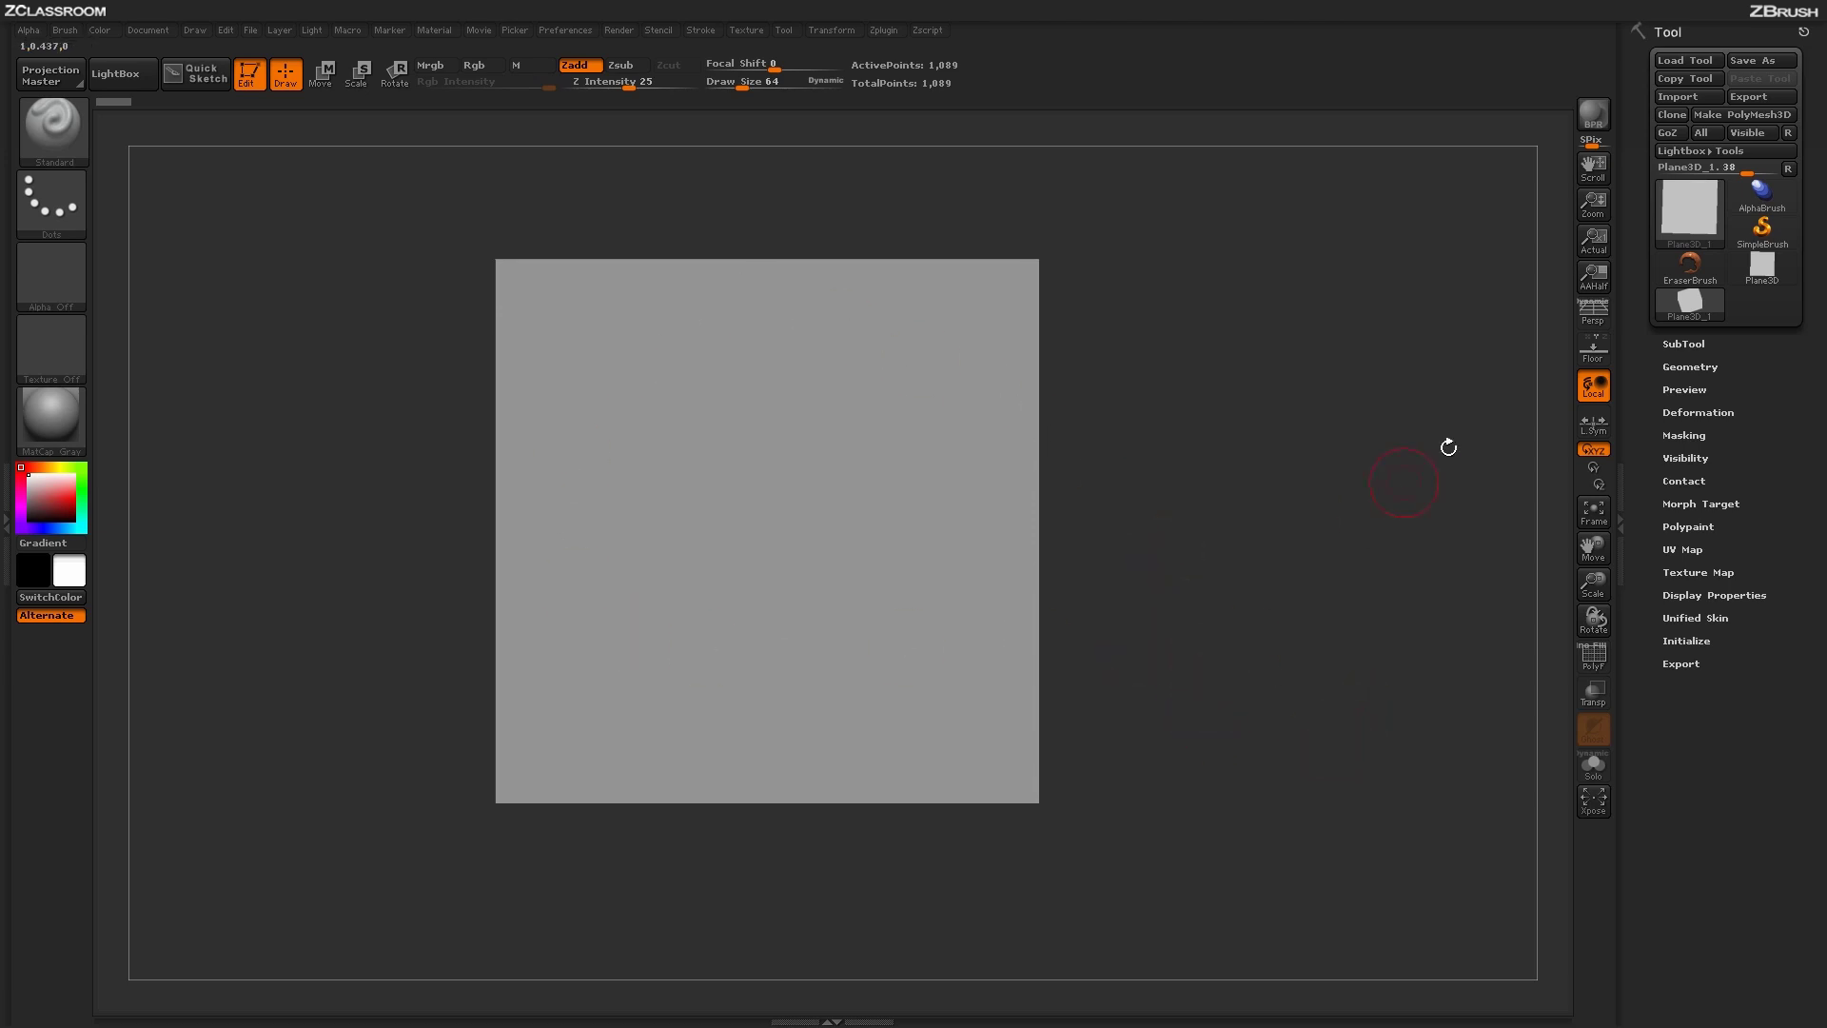
{"action": "left_click", "coordinate": [1590, 358]}
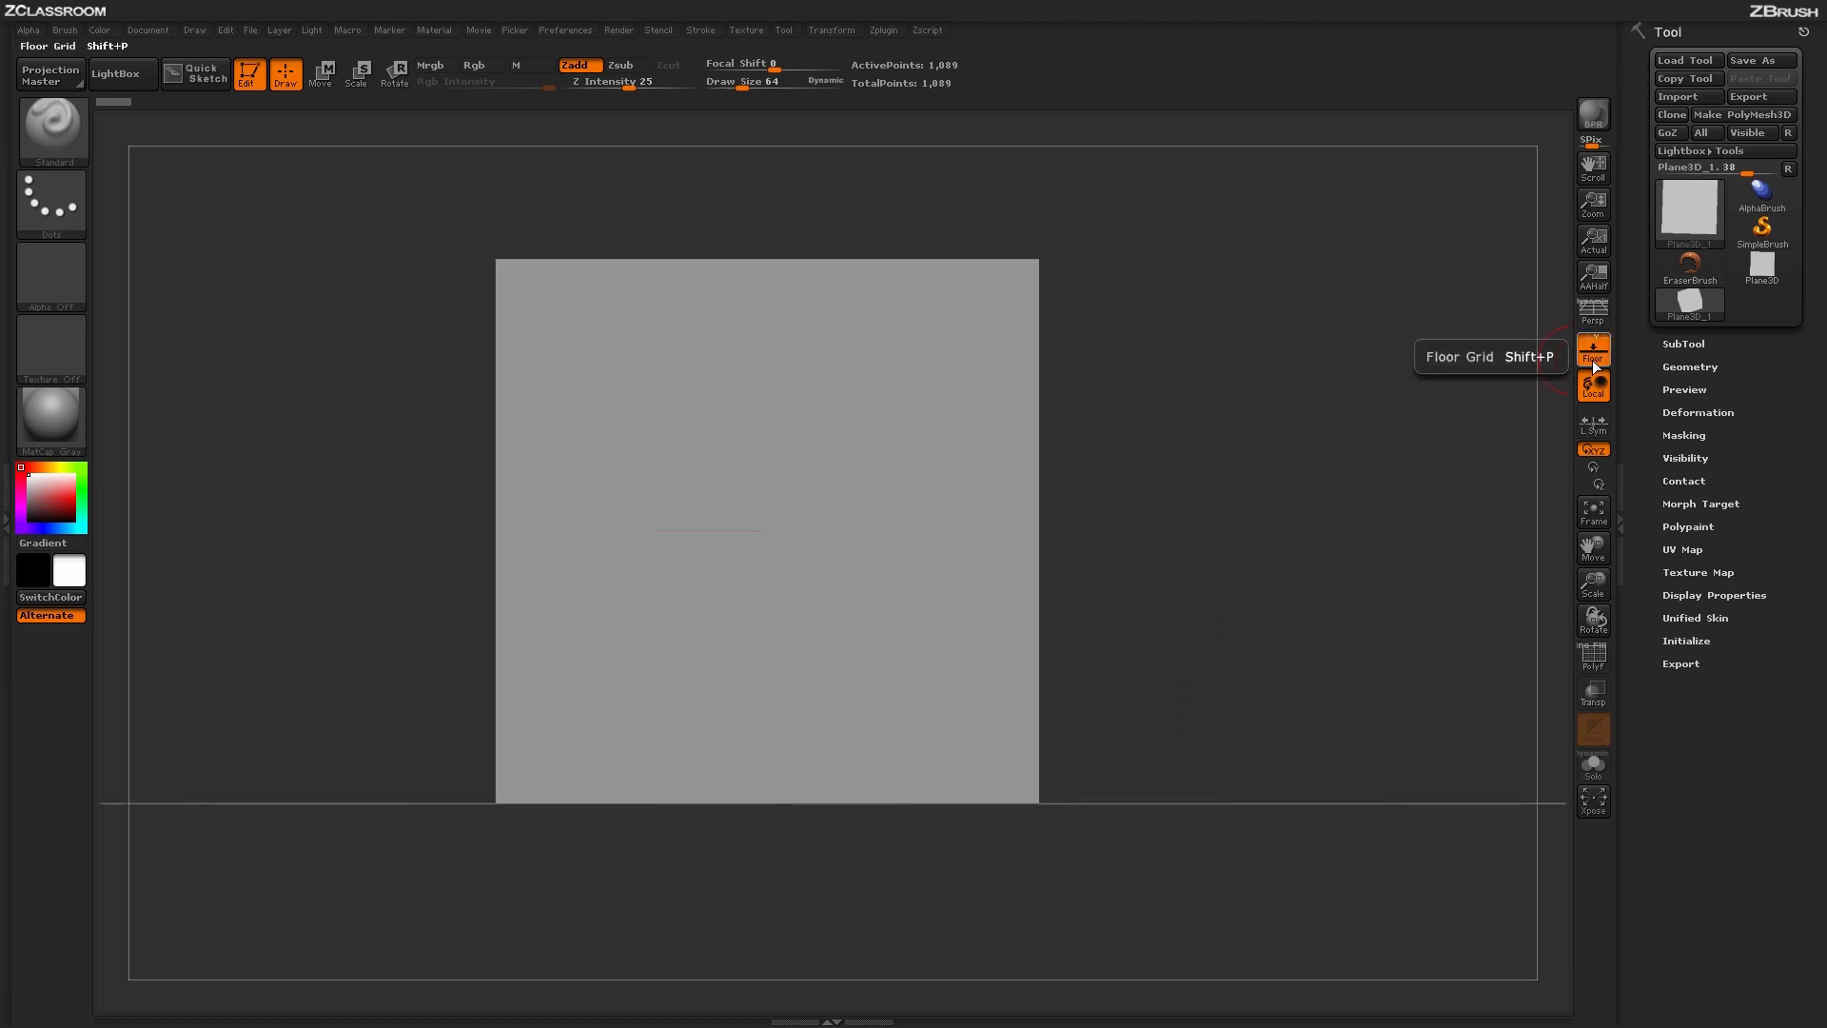
{"action": "left_click", "coordinate": [1592, 660]}
{"action": "left_click_drag", "start_coordinate": [1321, 543], "coordinate": [1246, 693]}
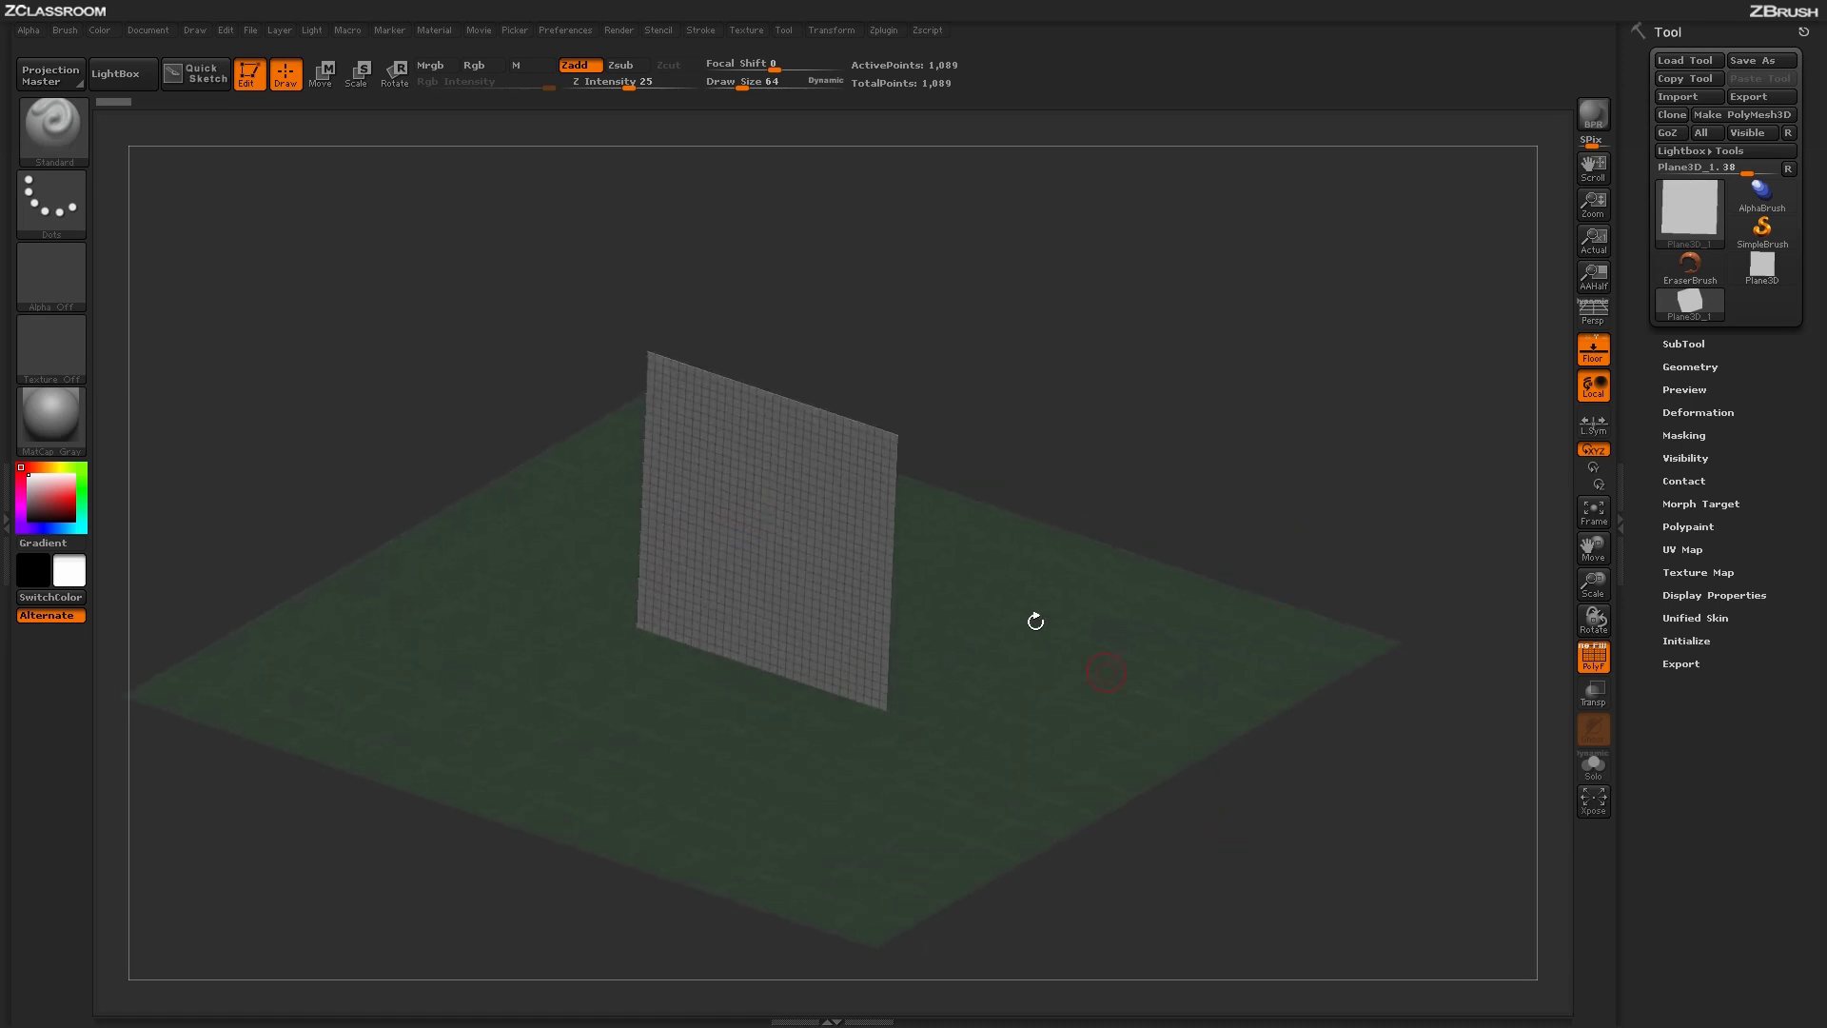
{"action": "left_click_drag", "start_coordinate": [1089, 433], "coordinate": [921, 575]}
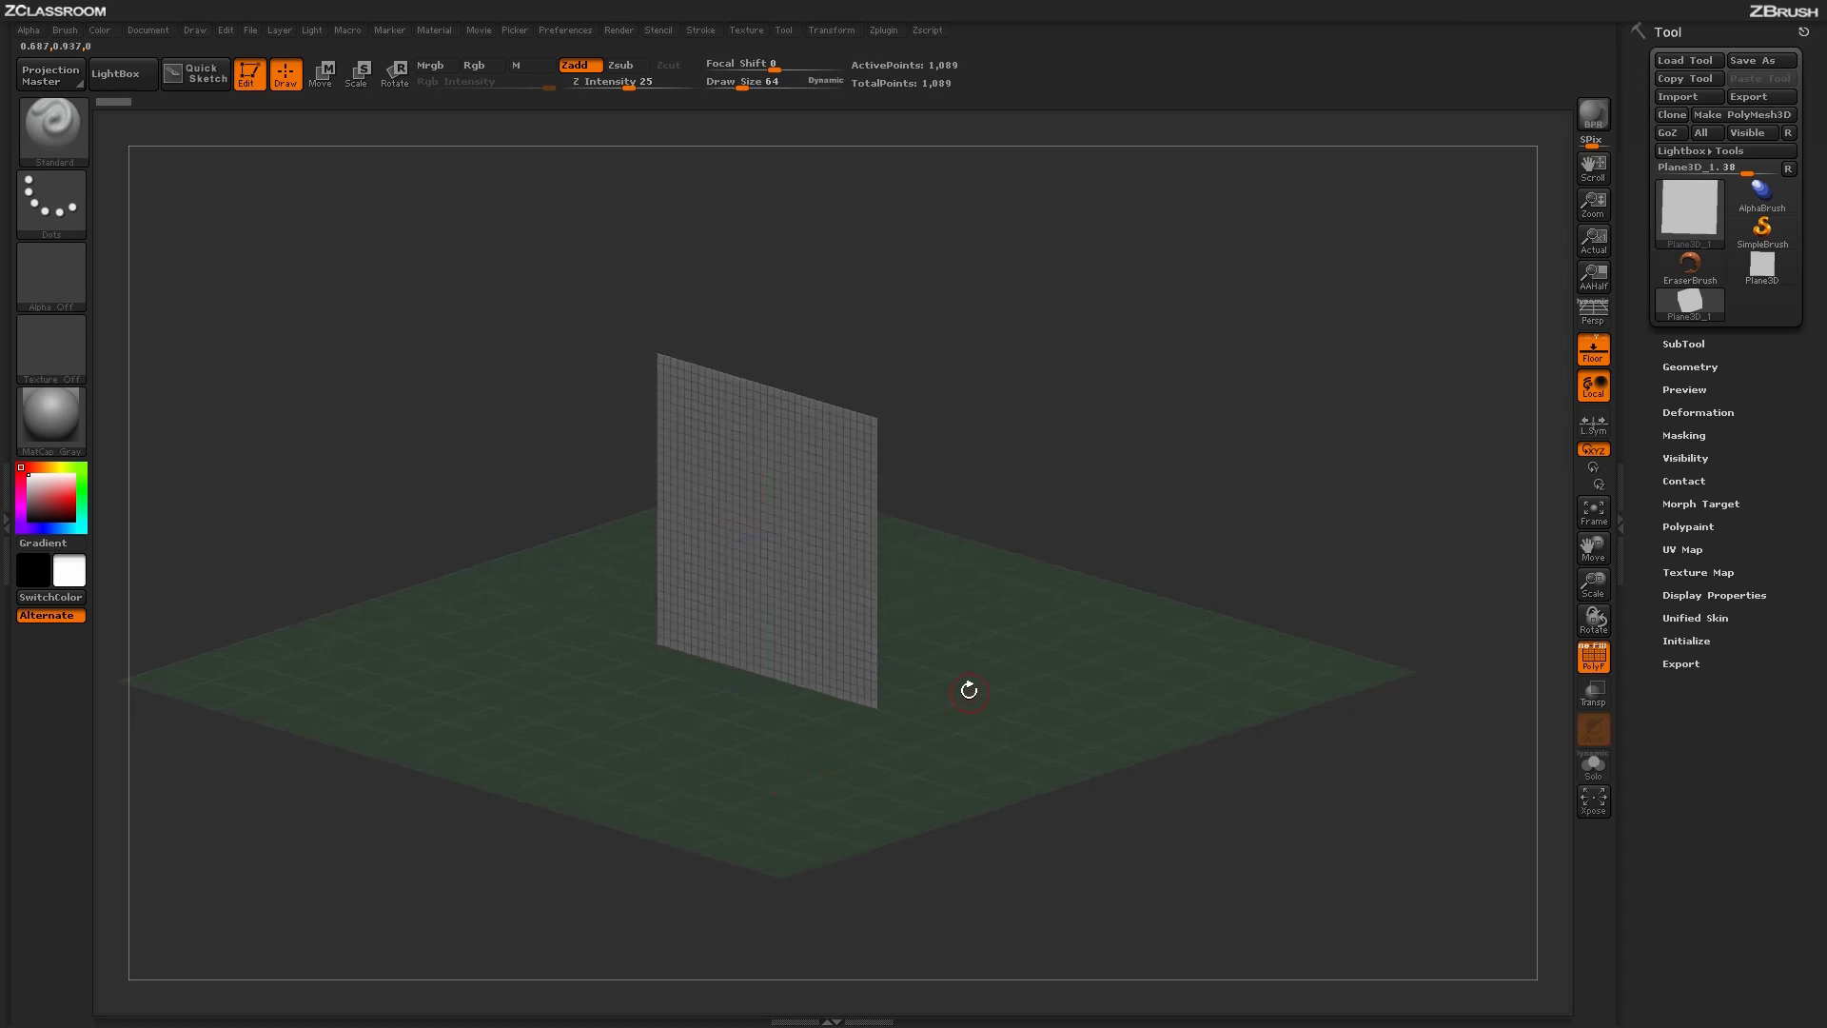
{"action": "left_click_drag", "start_coordinate": [1237, 503], "coordinate": [866, 483]}
{"action": "left_click_drag", "start_coordinate": [1169, 455], "coordinate": [1147, 445]}
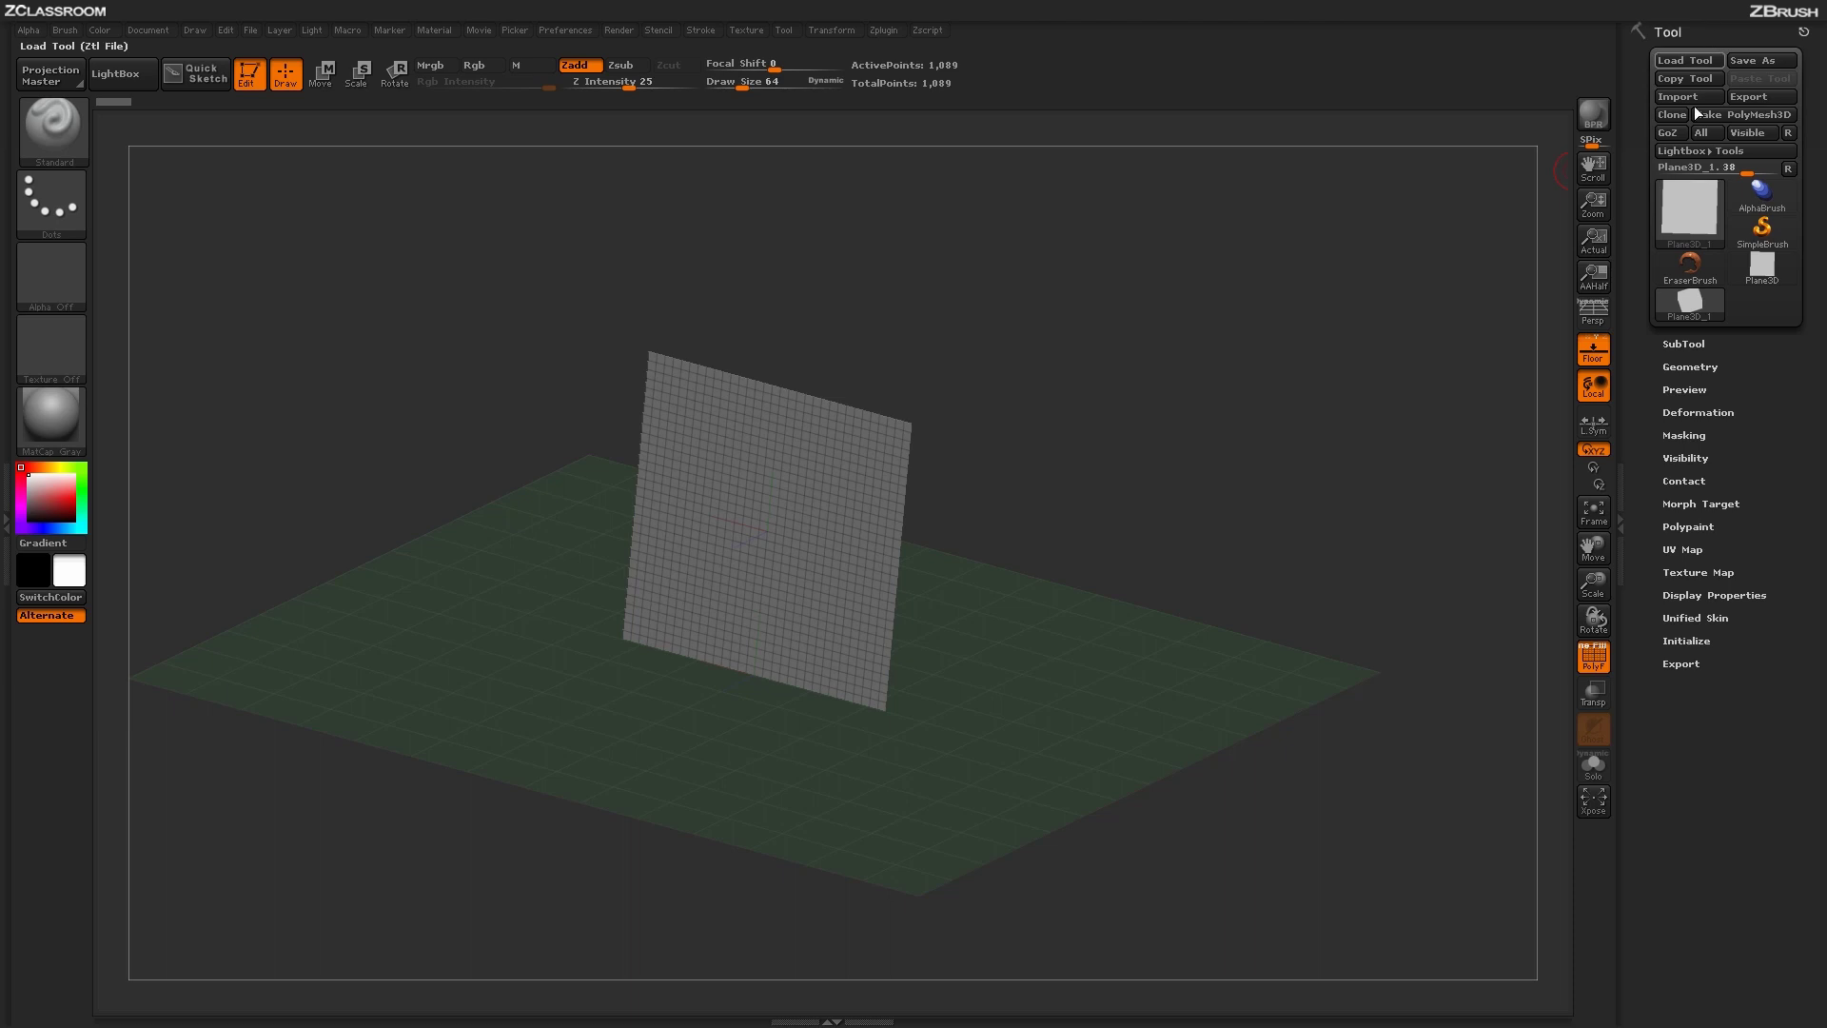
Step: Align the plane to the world Y axis and set its horizontal and vertical subdivision counts to 5
{"action": "left_click", "coordinate": [1684, 641]}
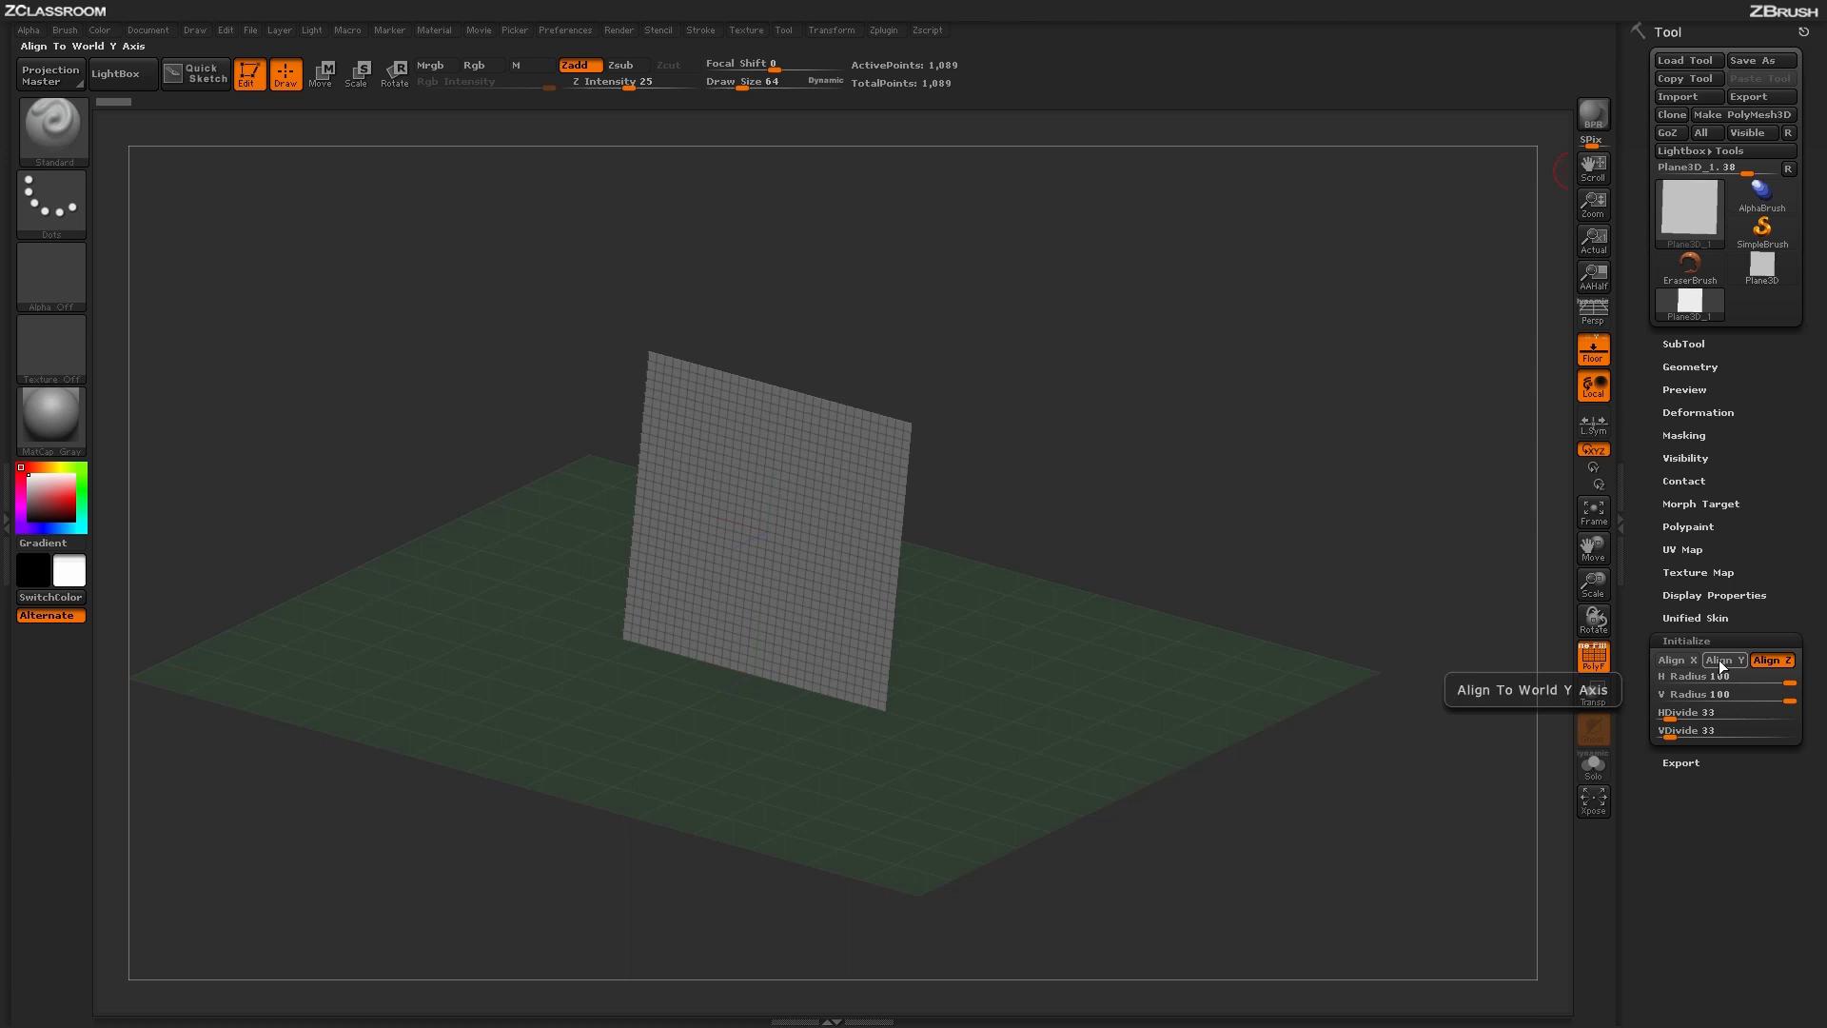
{"action": "left_click", "coordinate": [1718, 660]}
{"action": "left_click_drag", "start_coordinate": [1350, 612], "coordinate": [1385, 643]}
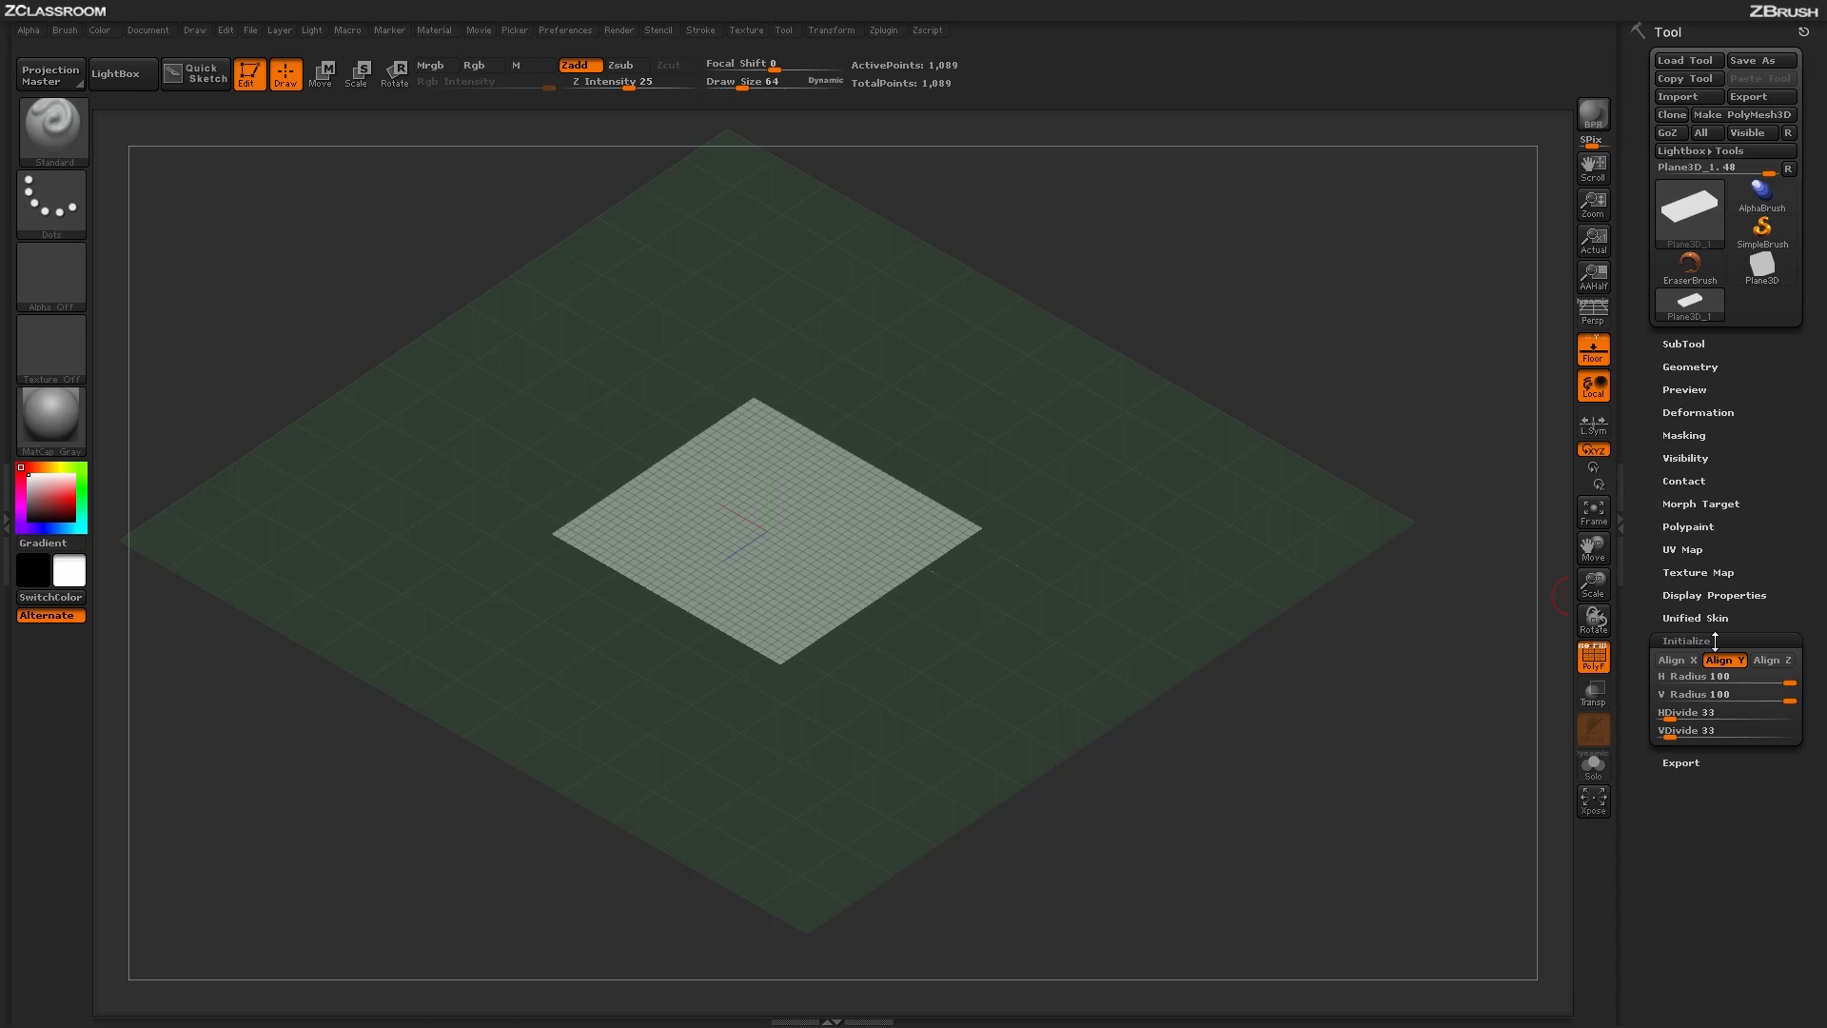
{"action": "left_click", "coordinate": [1676, 714]}
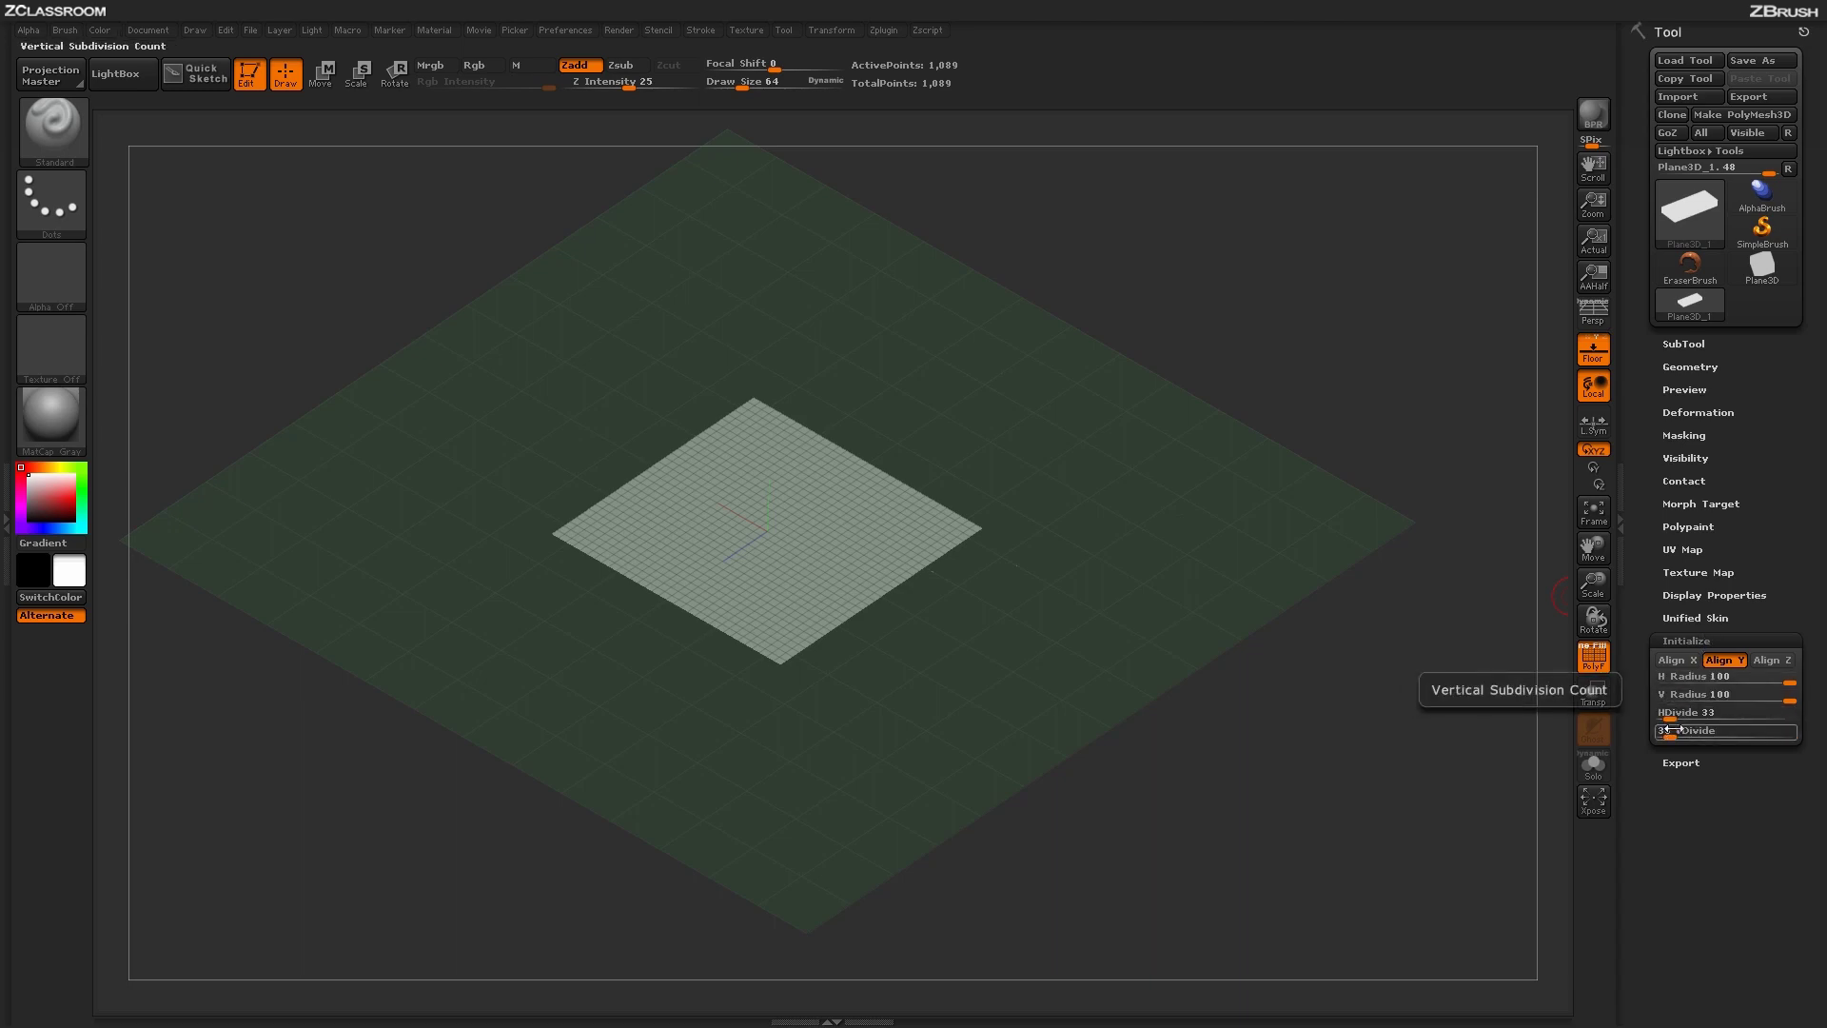
{"action": "left_click", "coordinate": [1680, 715]}
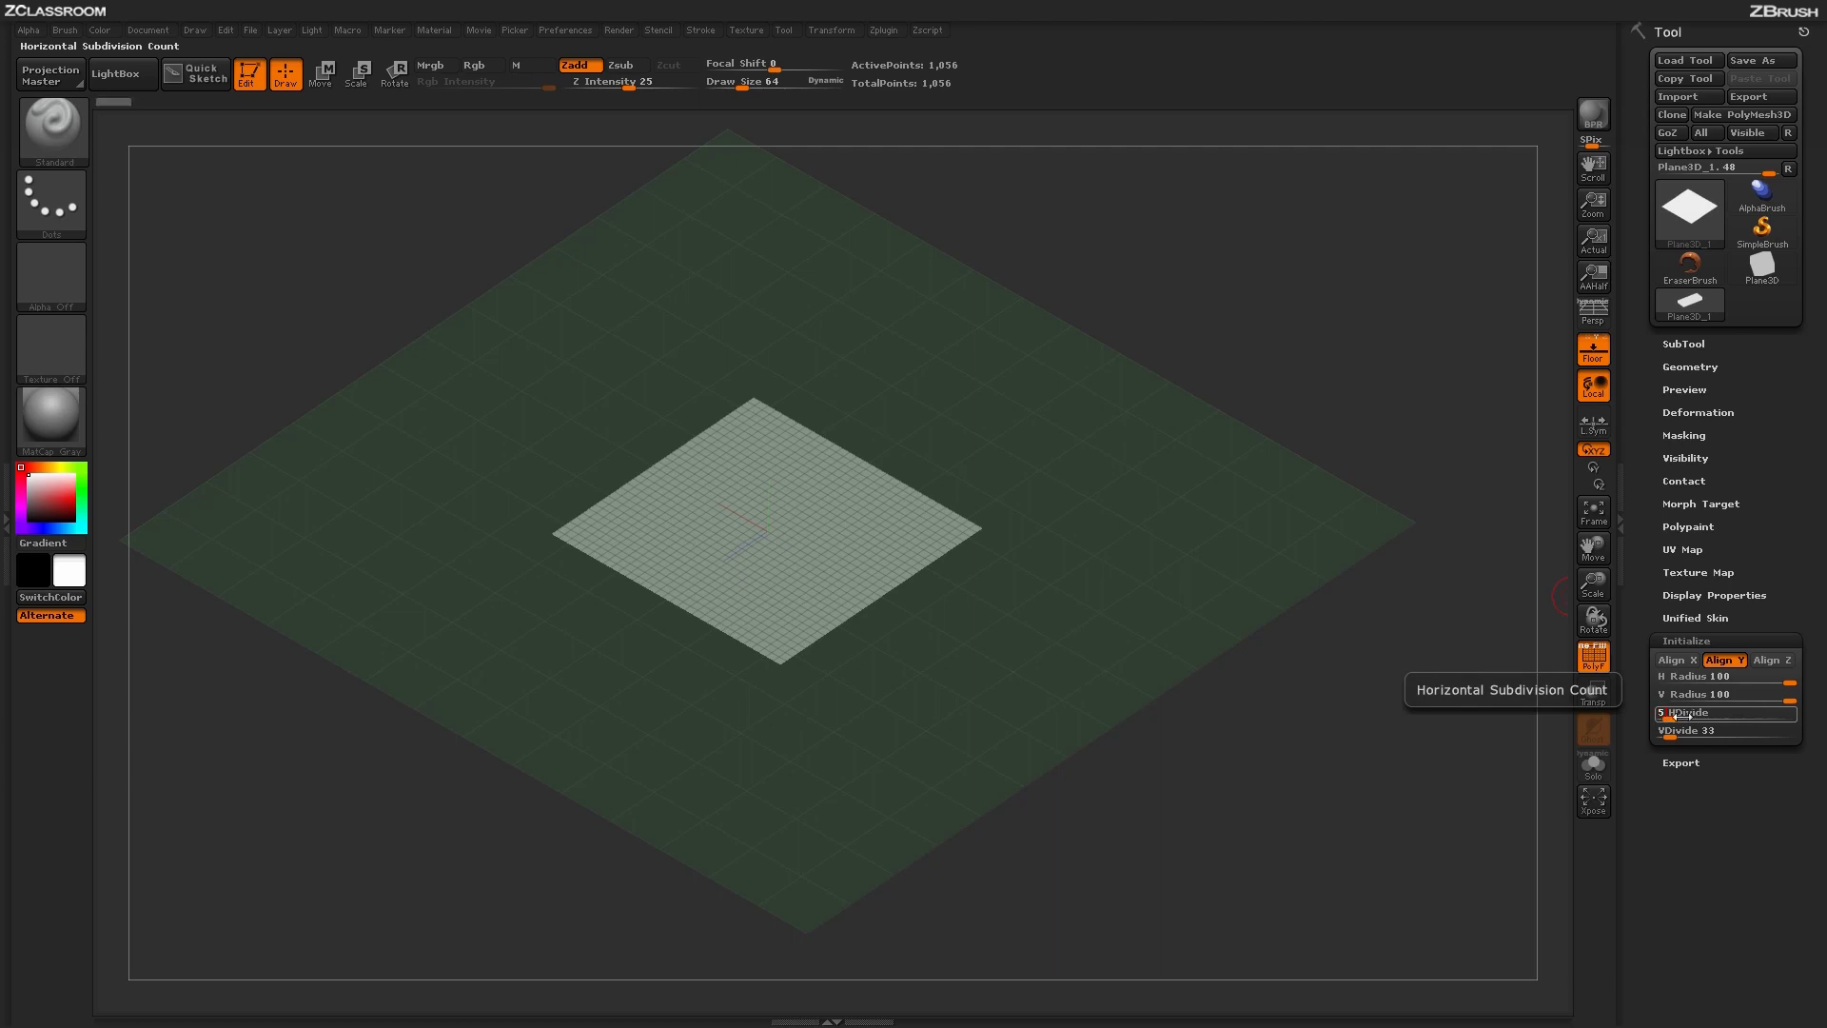
{"action": "left_click", "coordinate": [1679, 733]}
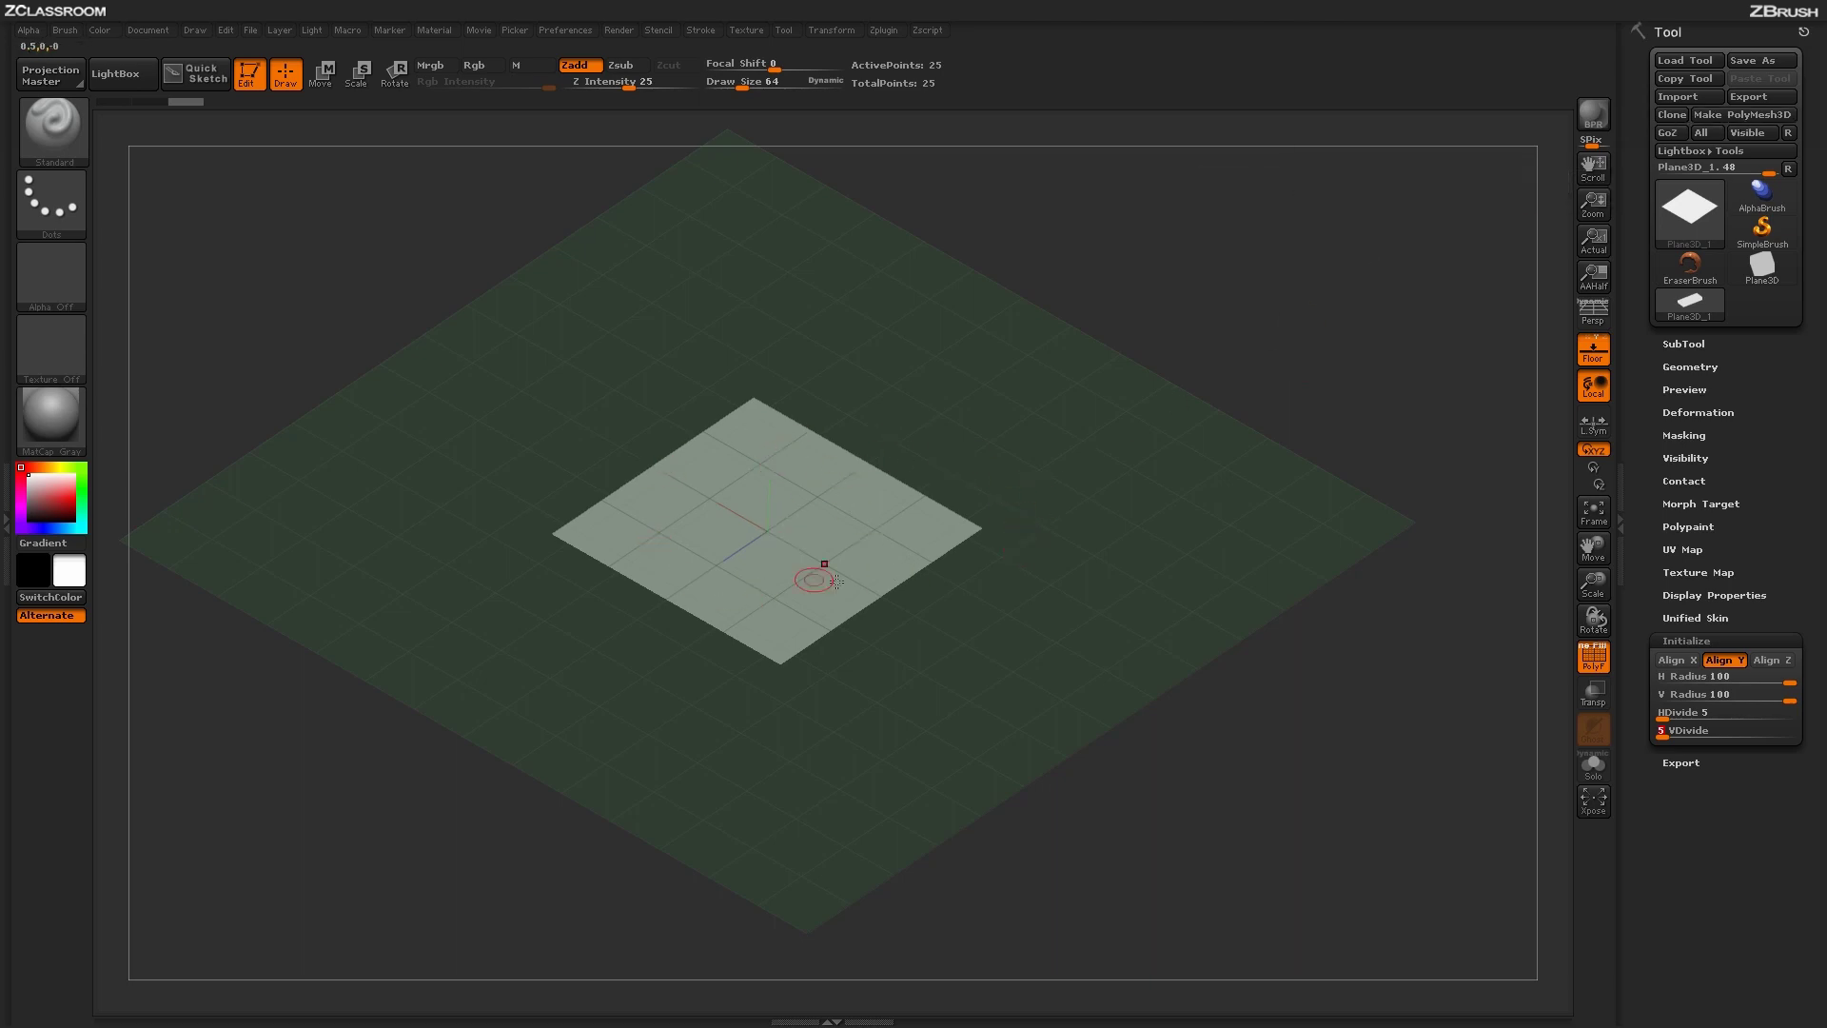
Step: Convert the plane to a PolyMesh3D and hide the floor grid
{"action": "left_click", "coordinate": [1734, 114]}
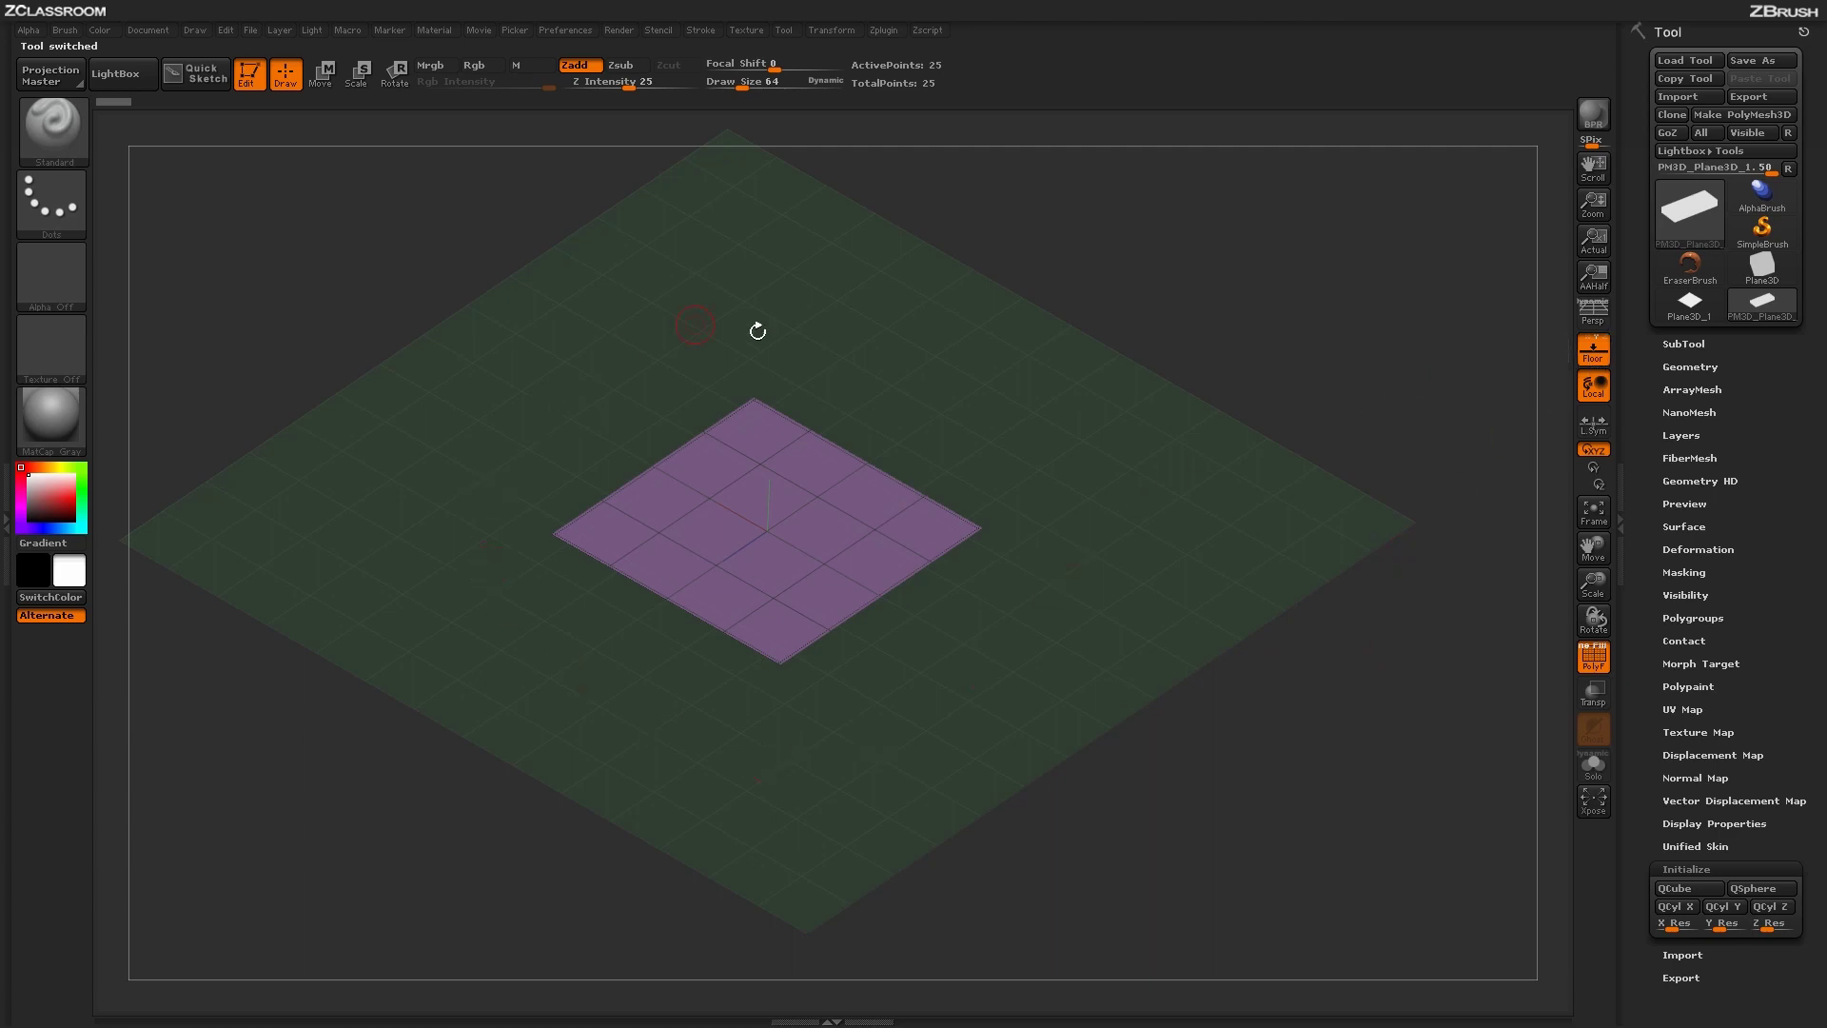
{"action": "left_click", "coordinate": [1592, 352]}
{"action": "mouse_move", "coordinate": [1305, 738]}
{"action": "left_mouse_down"}
{"action": "mouse_move", "coordinate": [1263, 754]}
{"action": "mouse_move", "coordinate": [1268, 734]}
{"action": "mouse_move", "coordinate": [1125, 590]}
{"action": "left_mouse_up"}
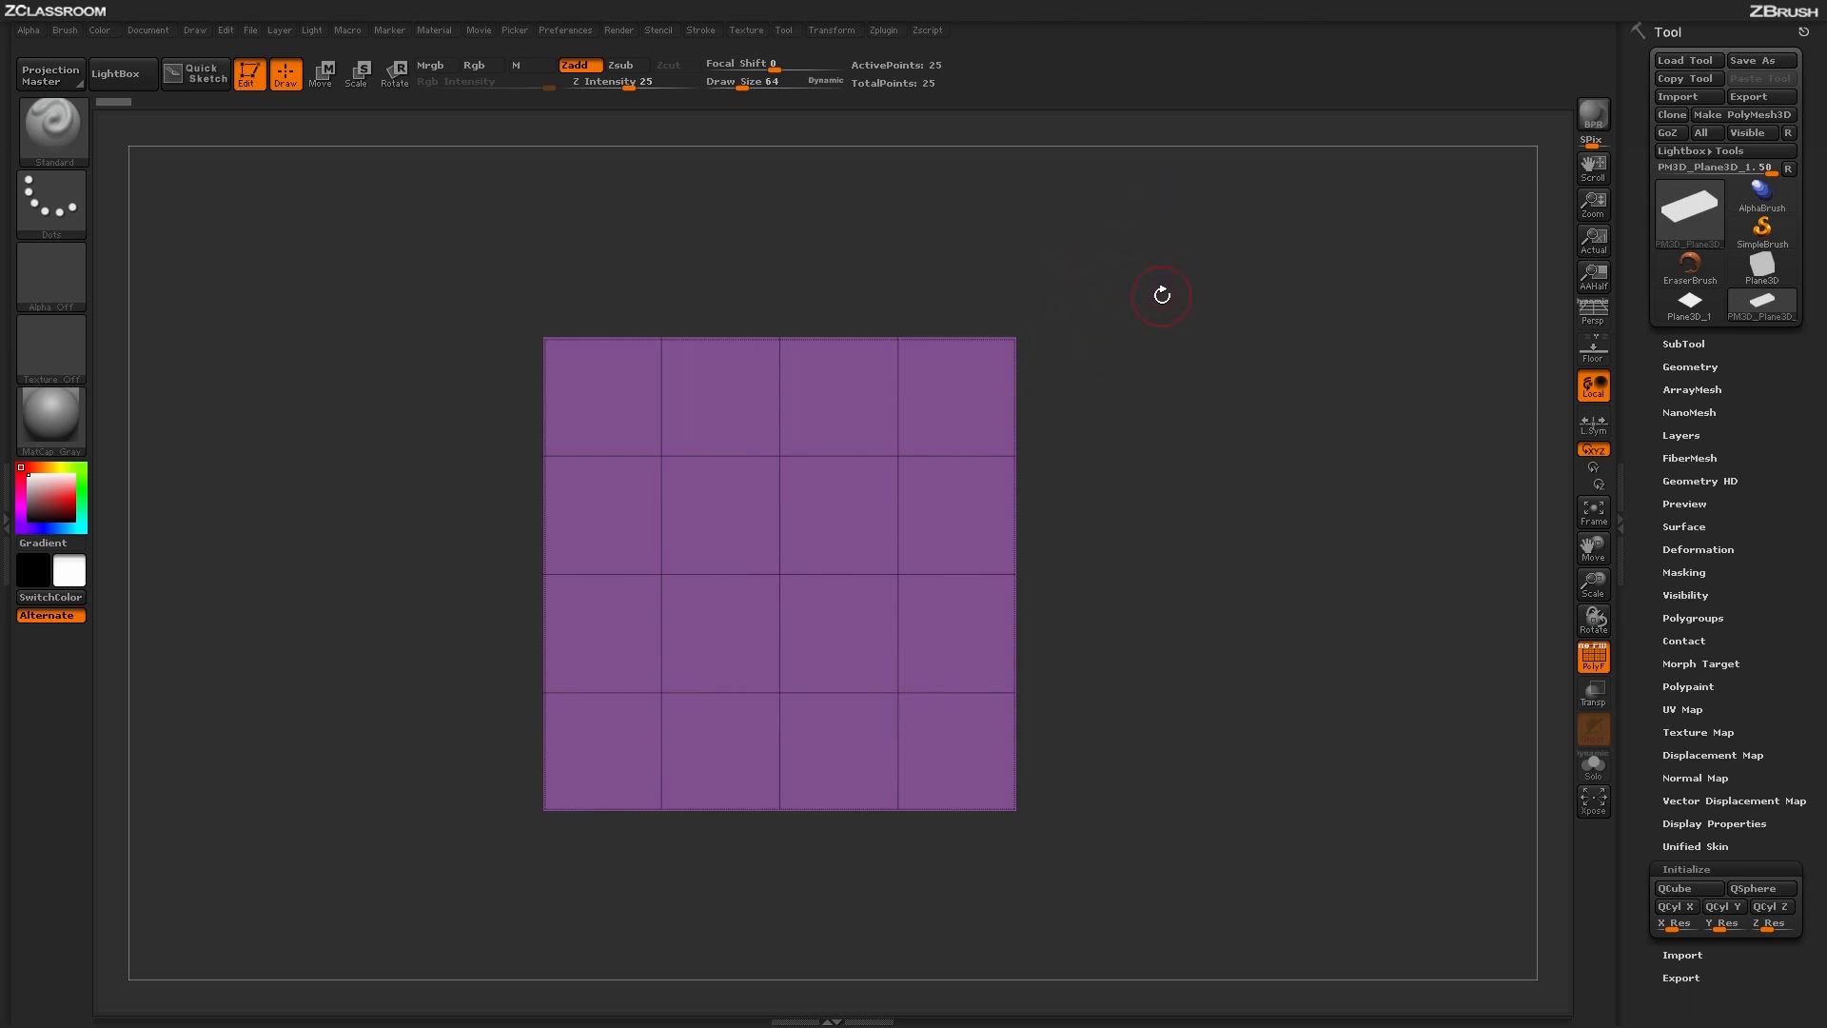
Step: Hide the upper-right quarter of the plane's polygons and delete them to leave an L-shaped mesh
{"action": "key", "text": "ctrl+shift"}
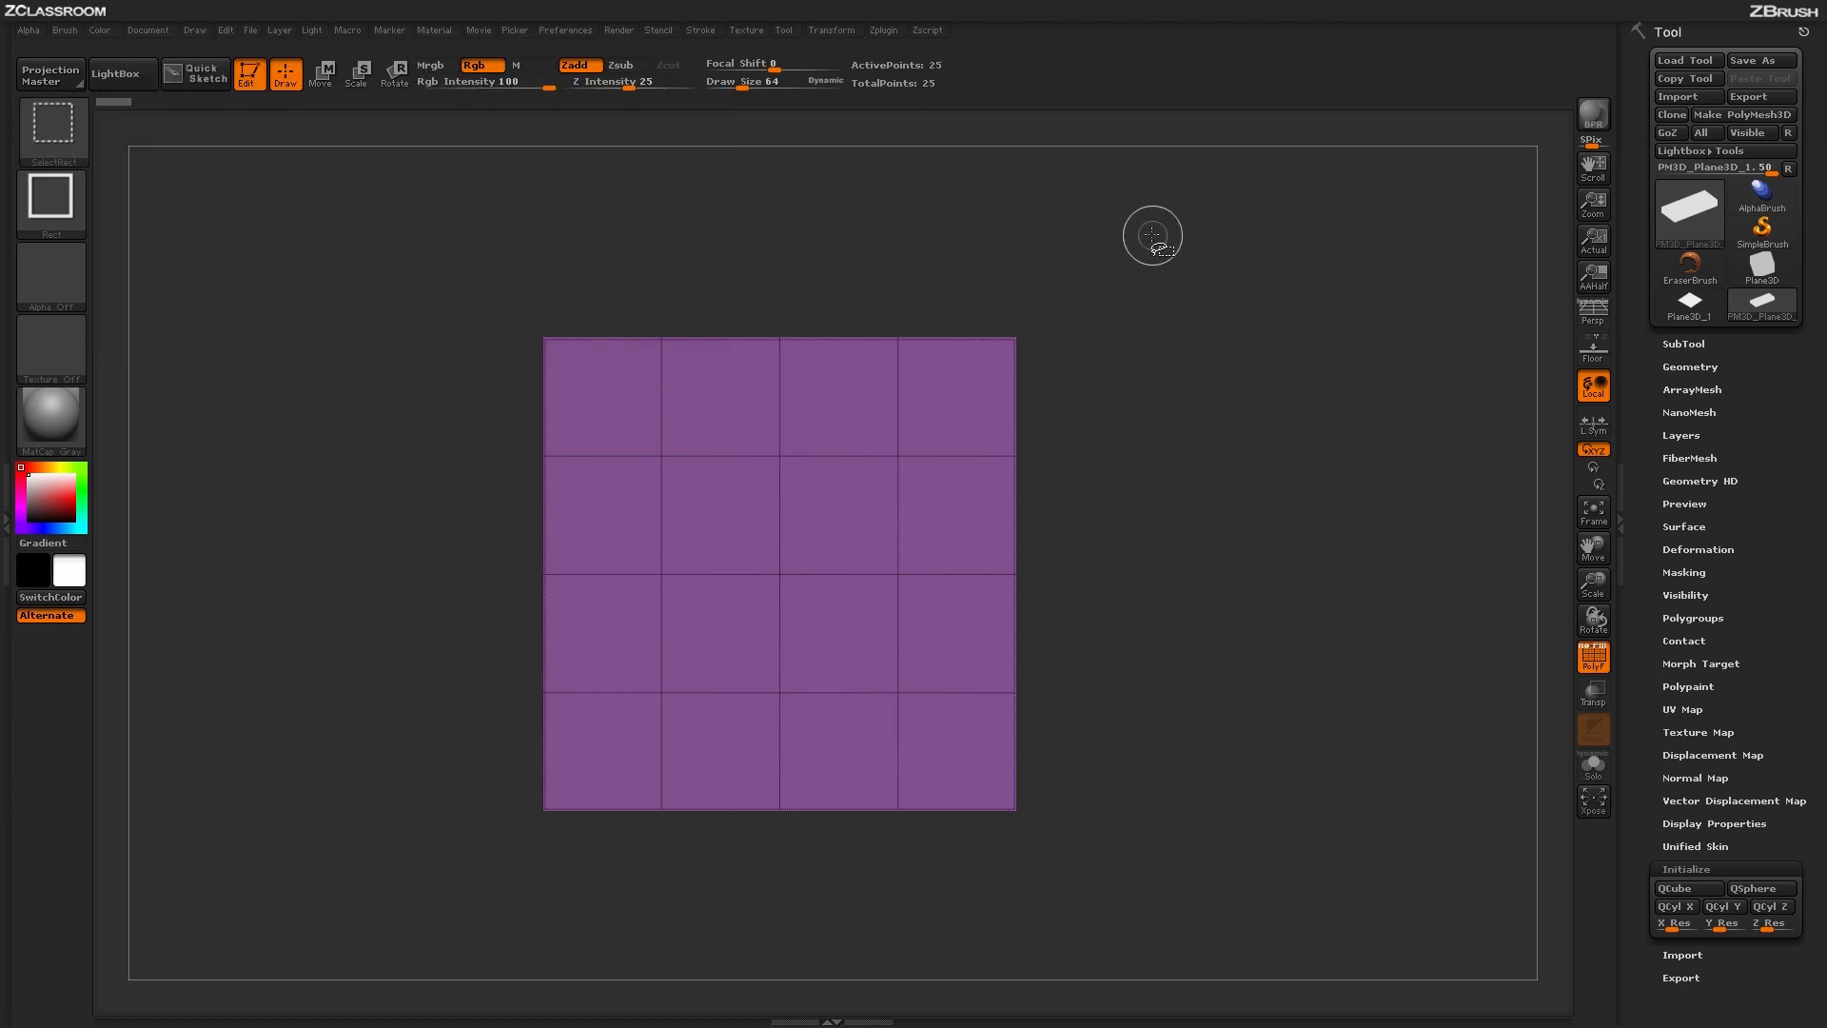
{"action": "mouse_move", "coordinate": [1170, 225]}
{"action": "left_mouse_down", "text": "ctrl+shift"}
{"action": "mouse_move", "coordinate": [1074, 349]}
{"action": "mouse_move", "coordinate": [881, 494]}
{"action": "mouse_move", "coordinate": [858, 489]}
{"action": "mouse_move", "coordinate": [814, 540]}
{"action": "mouse_move", "coordinate": [815, 557]}
{"action": "mouse_move", "coordinate": [853, 550]}
{"action": "mouse_move", "coordinate": [813, 552]}
{"action": "left_mouse_up", "text": "ctrl+shift"}
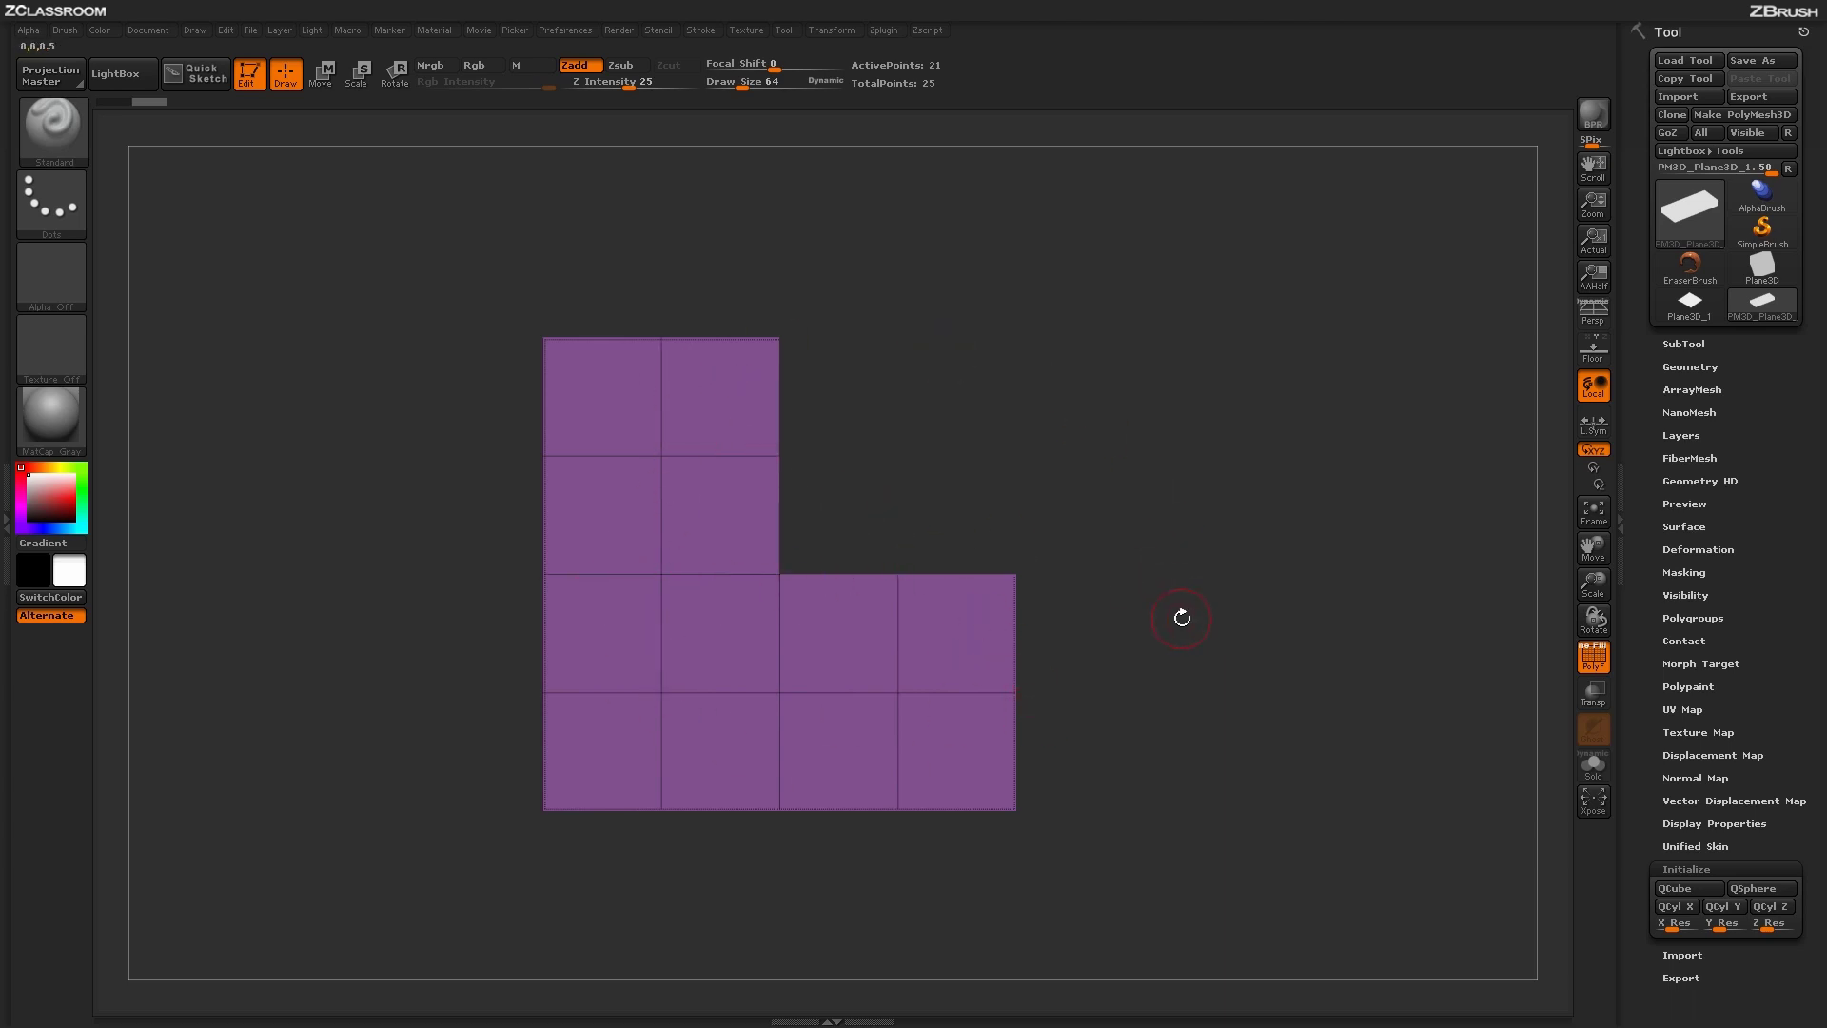
{"action": "left_click", "coordinate": [1691, 366]}
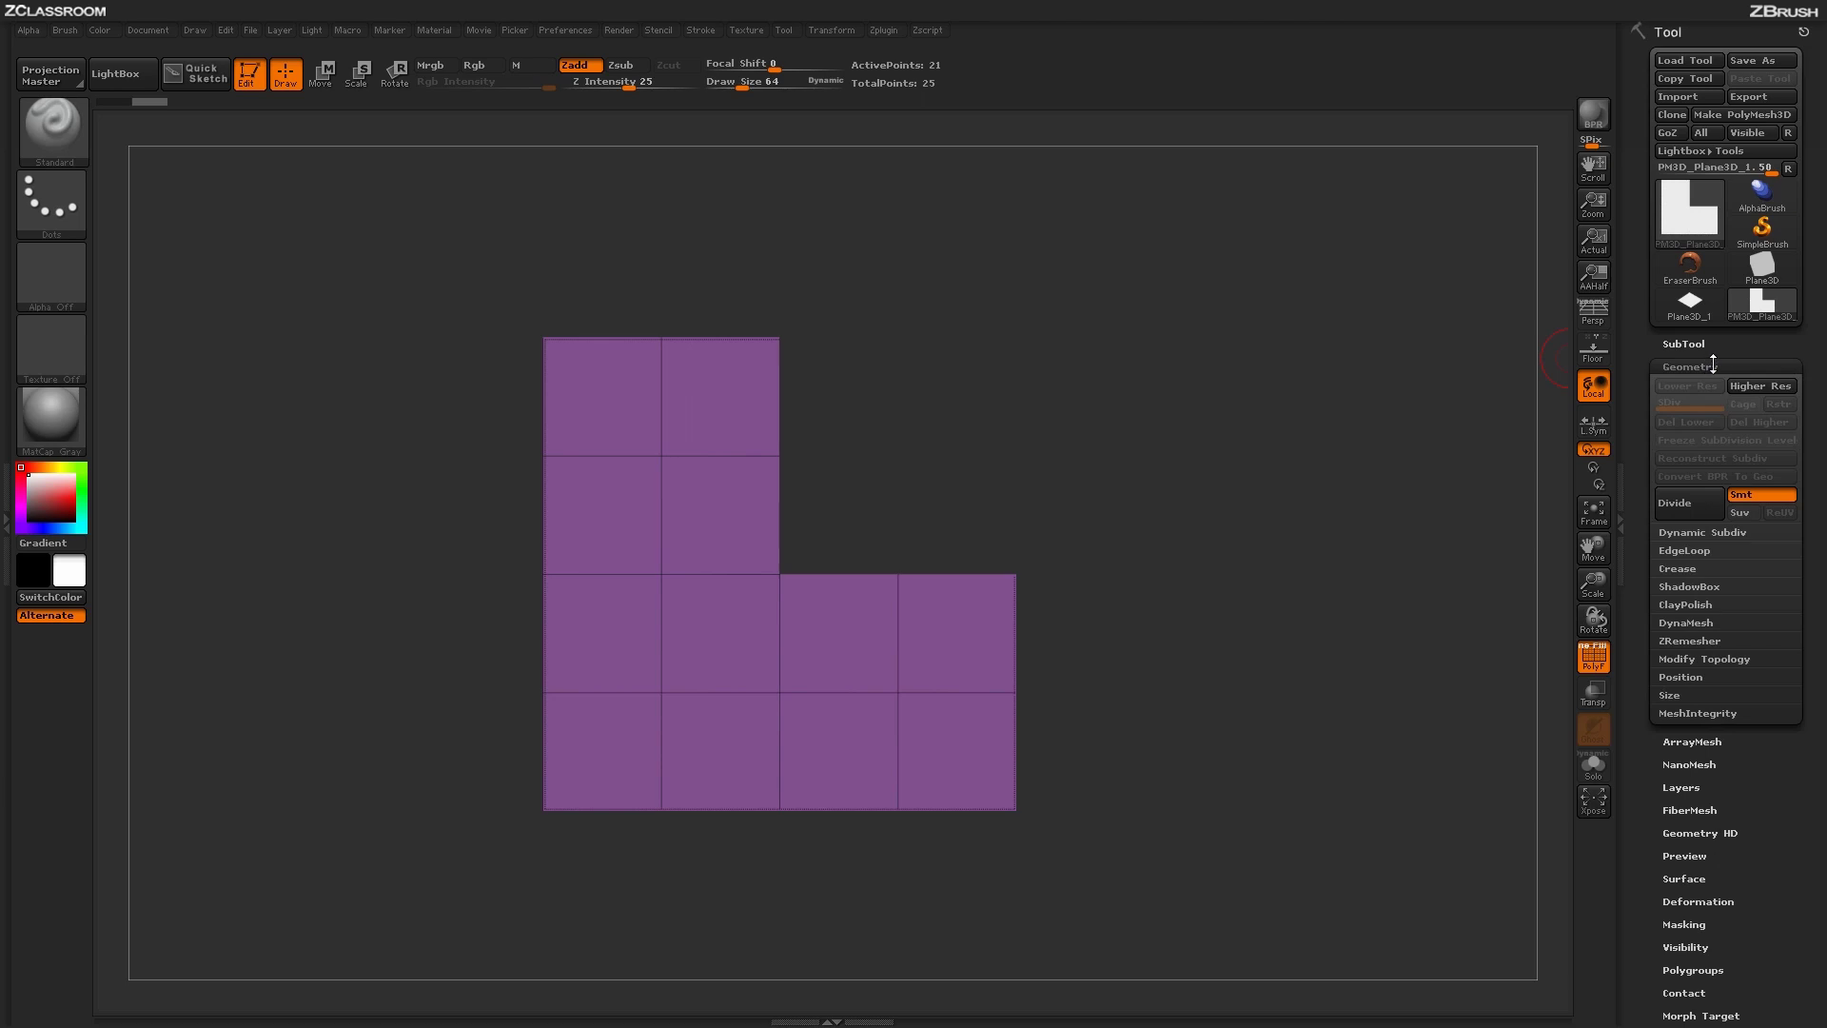
{"action": "left_click", "coordinate": [1705, 659]}
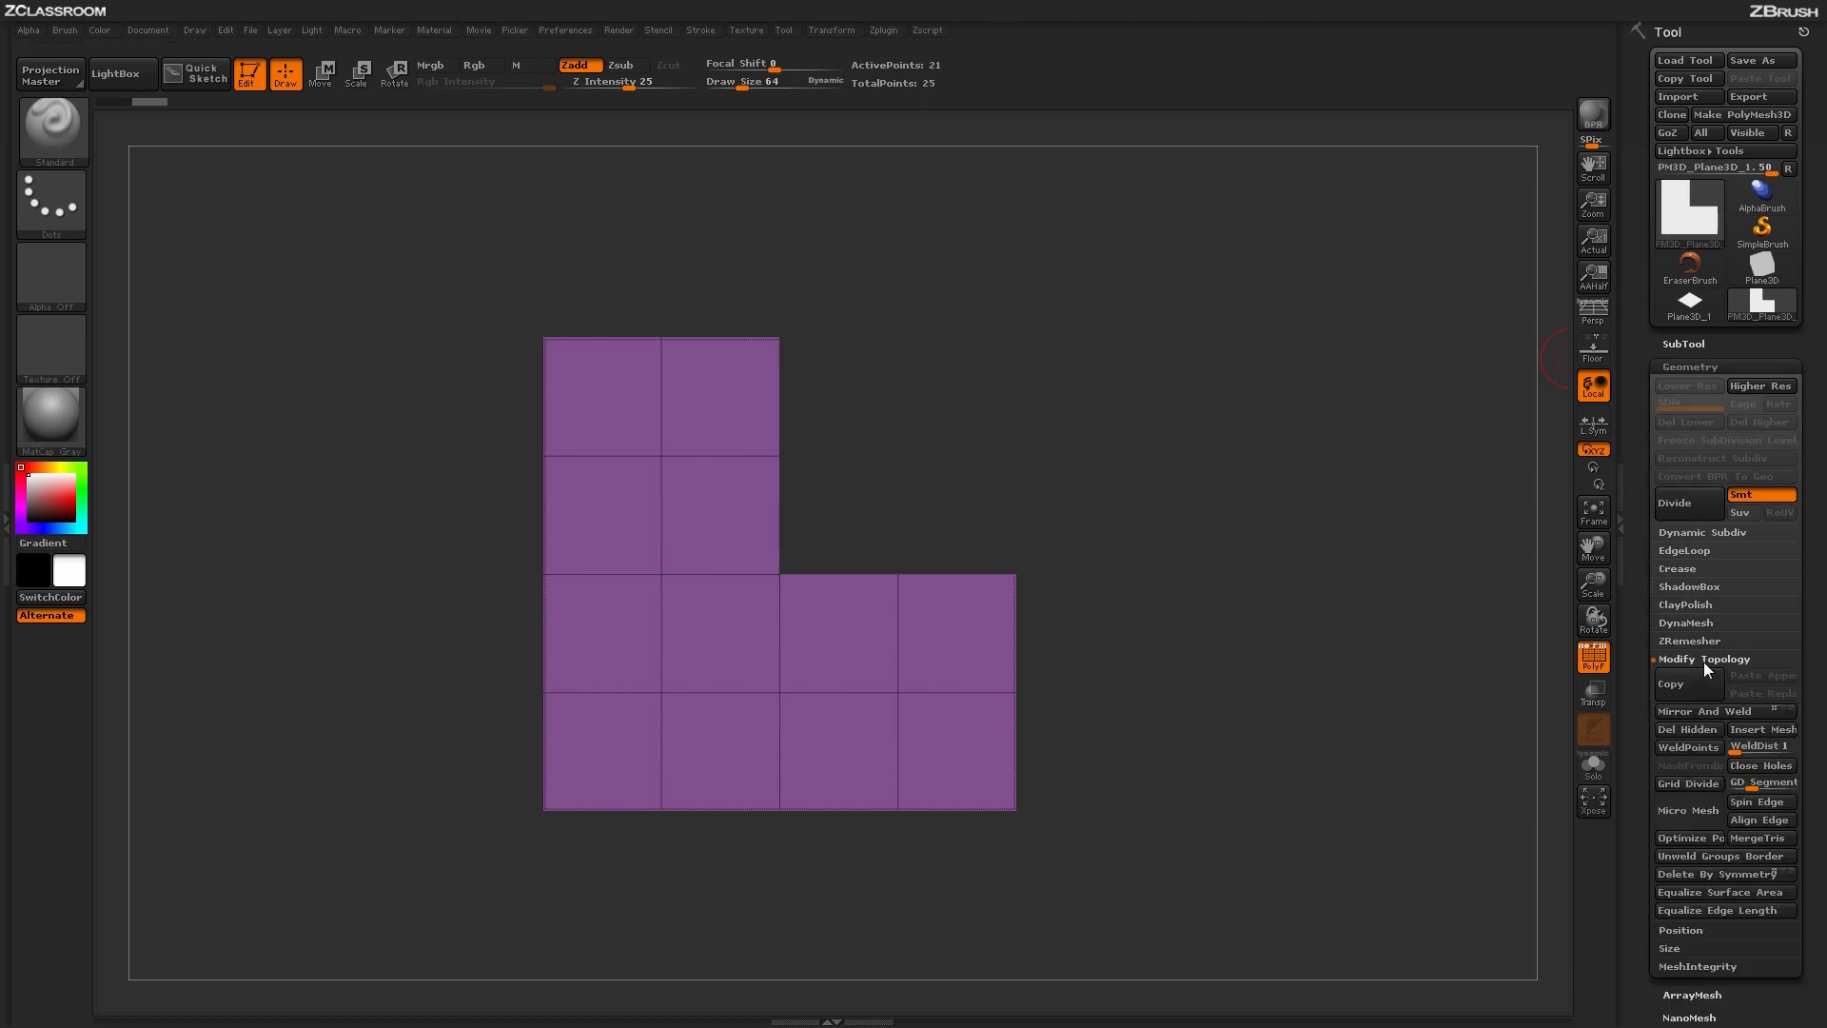
{"action": "left_click", "coordinate": [1681, 728]}
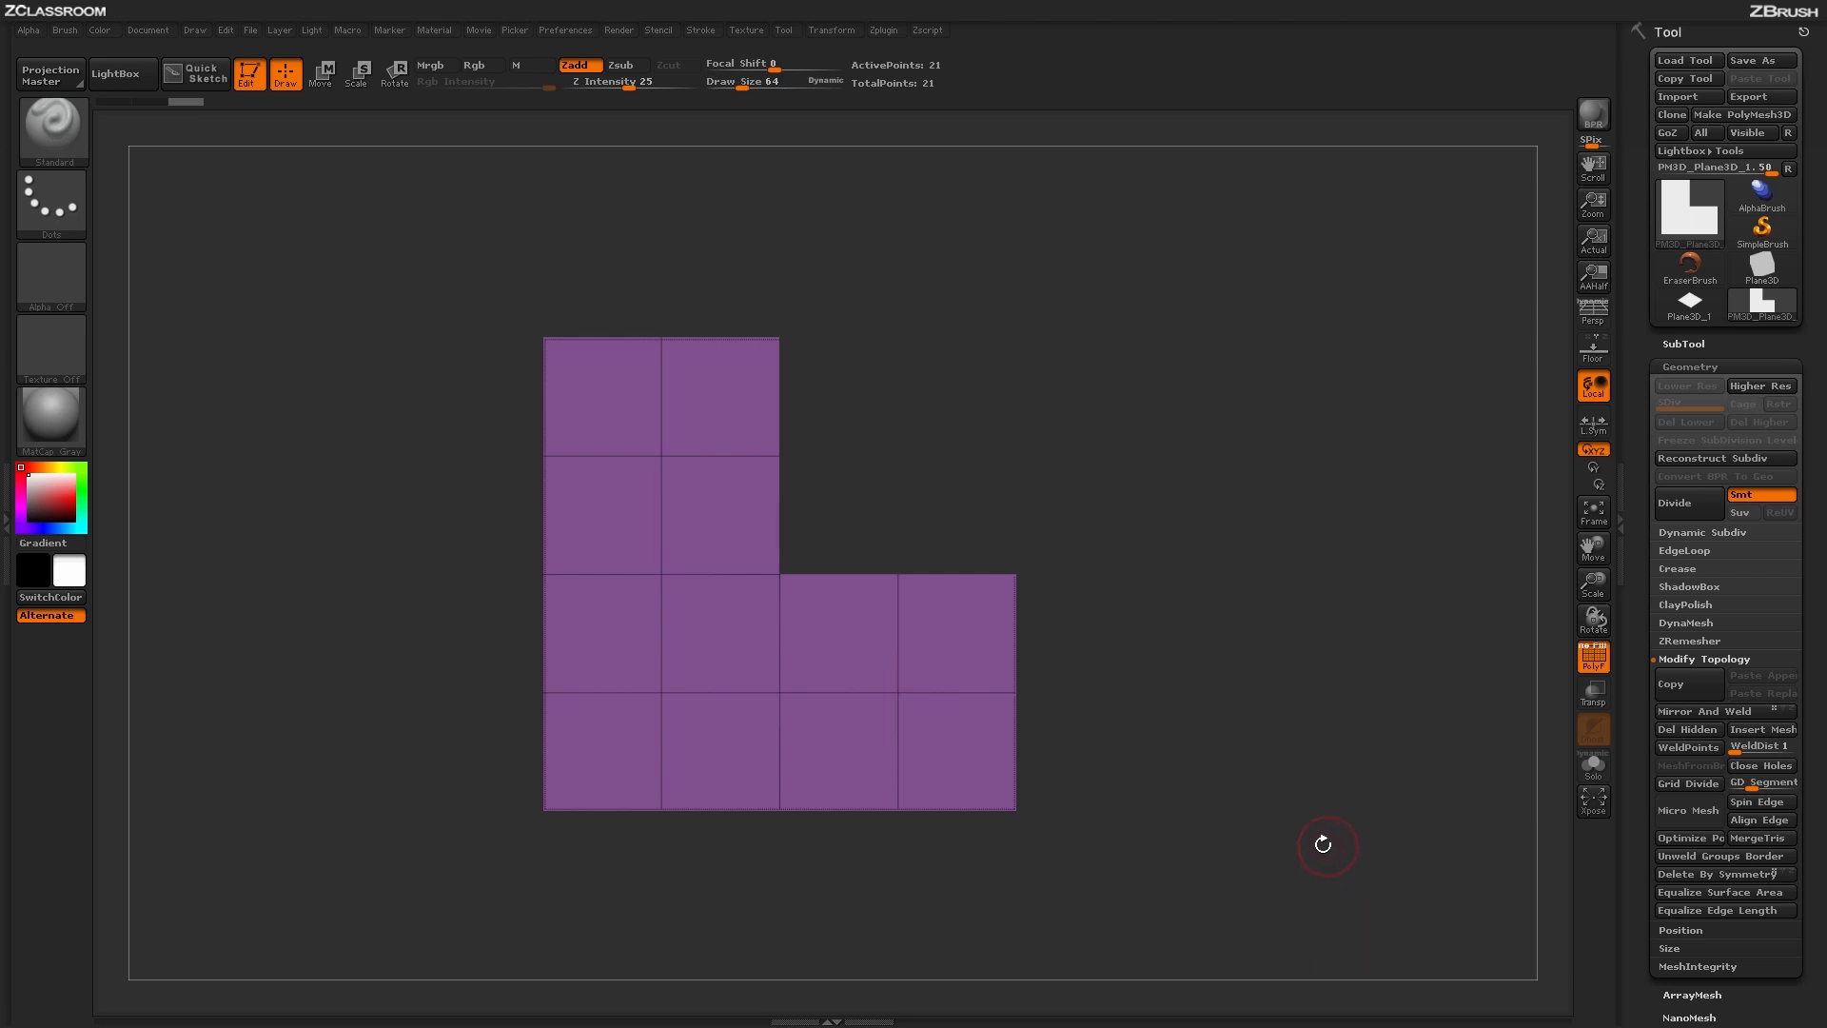
Step: Switch the sculpting brush to ZModeler for the L-shaped mesh
{"action": "left_click_drag", "start_coordinate": [1236, 791], "coordinate": [1282, 789]}
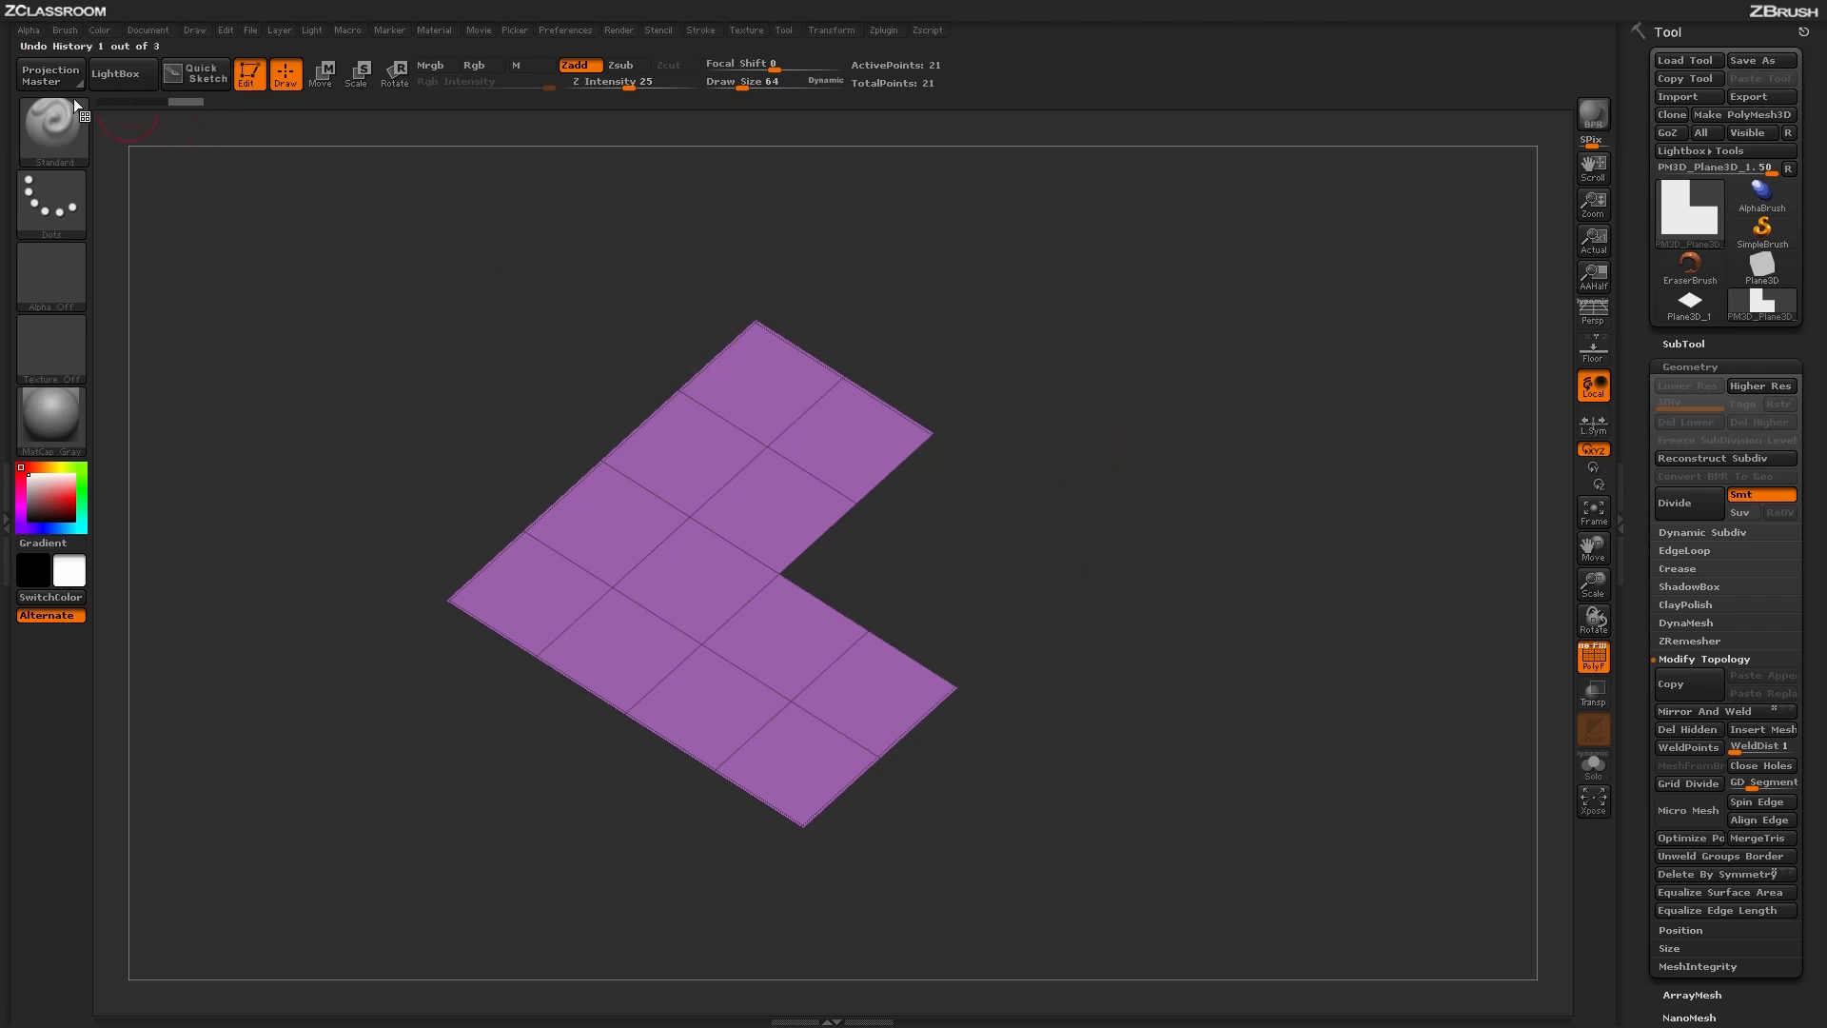
{"action": "left_click", "coordinate": [54, 132]}
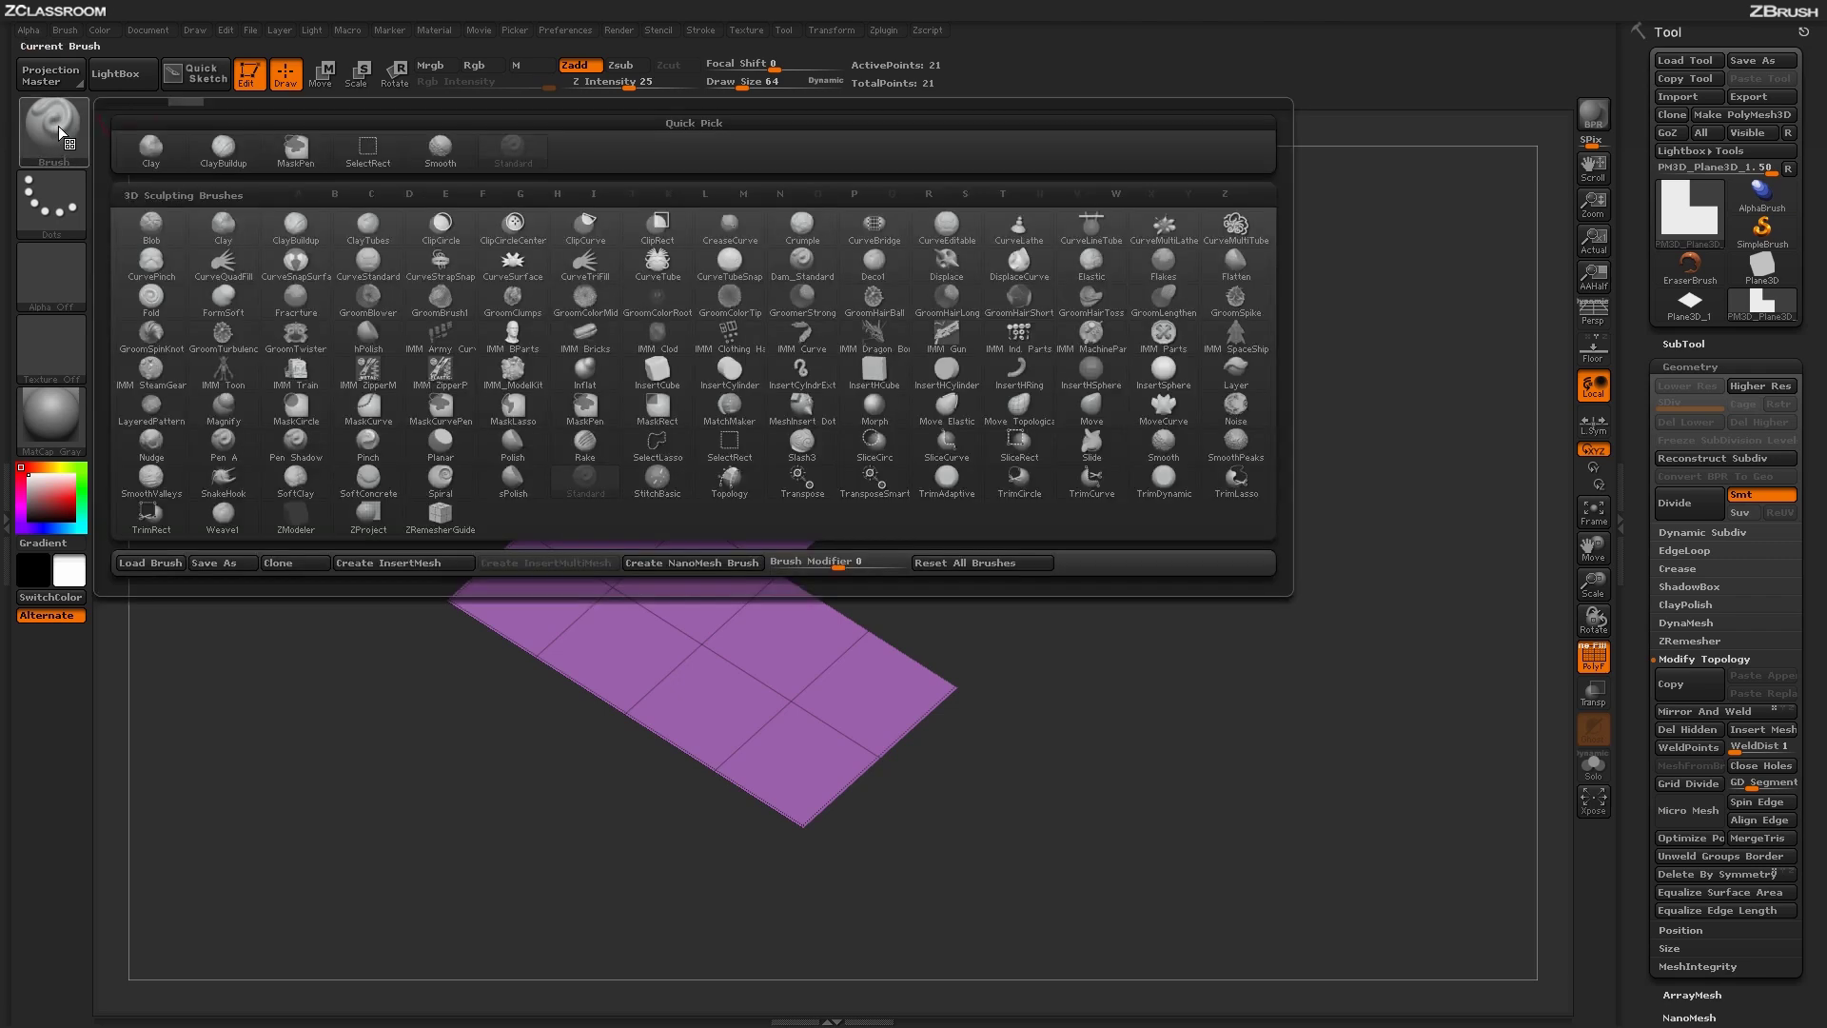
{"action": "left_click", "coordinate": [301, 522]}
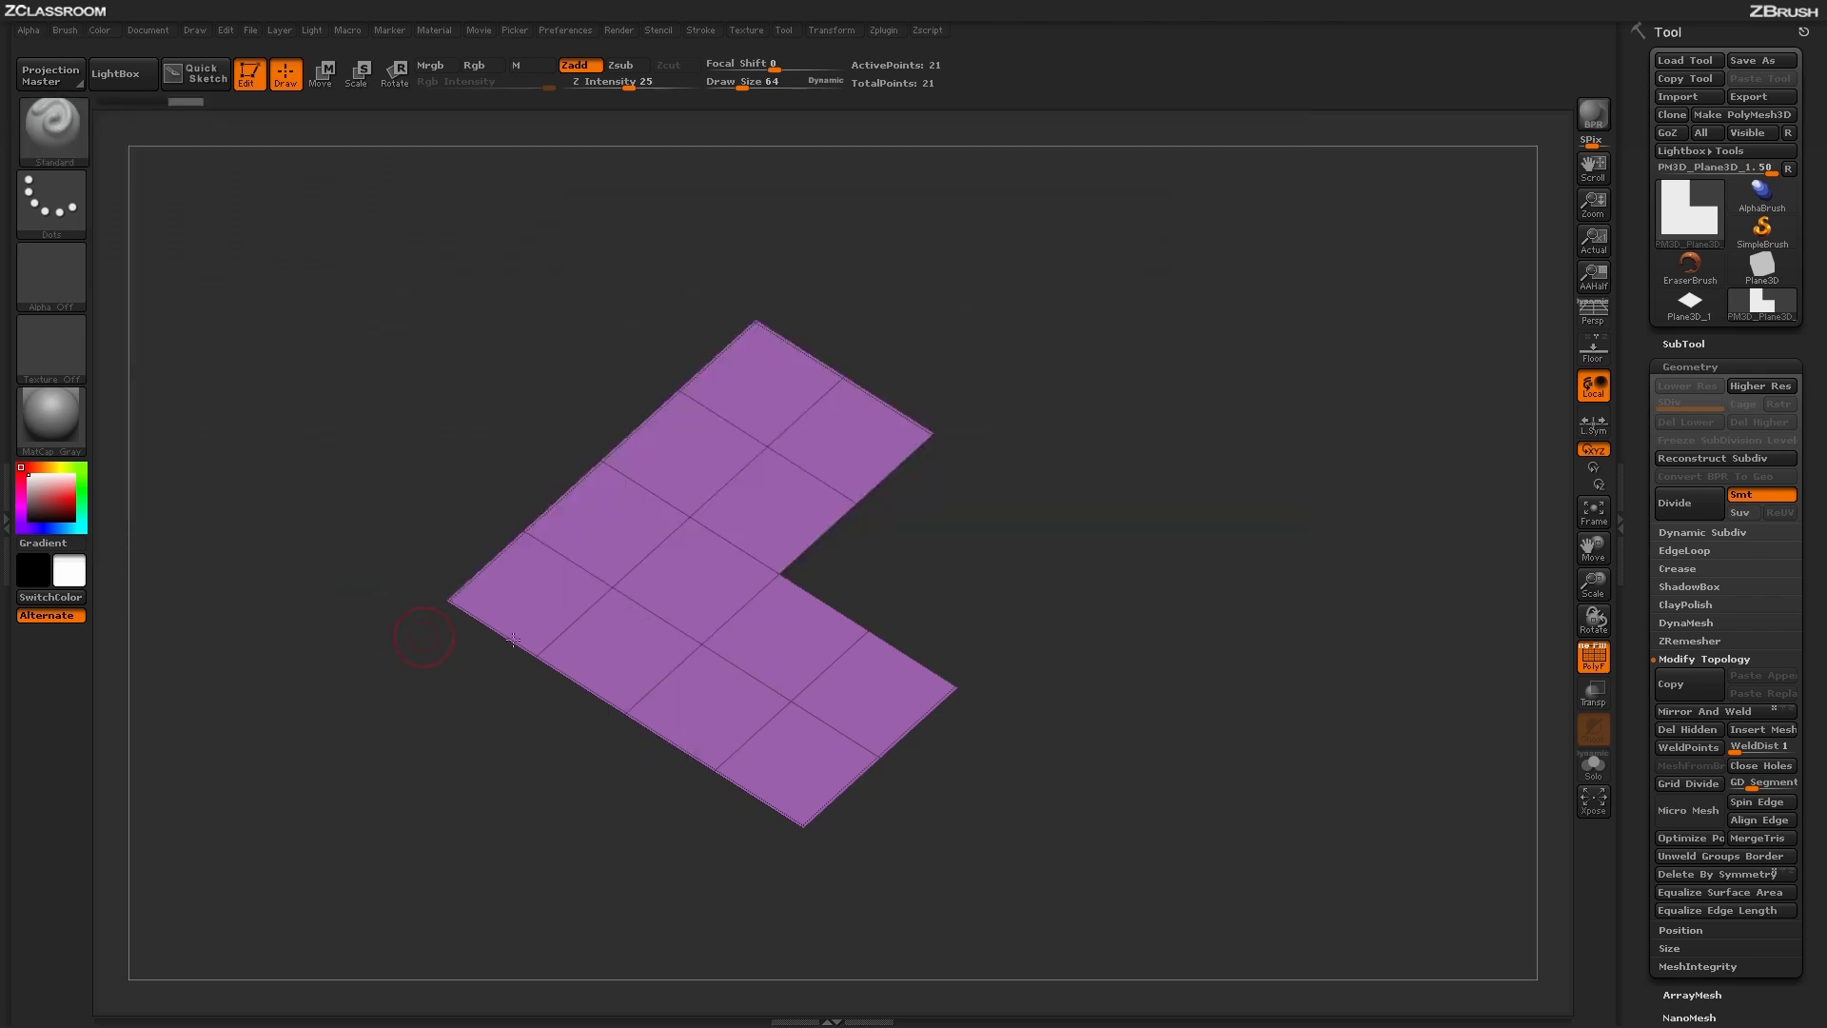
{"action": "key", "text": "b"}
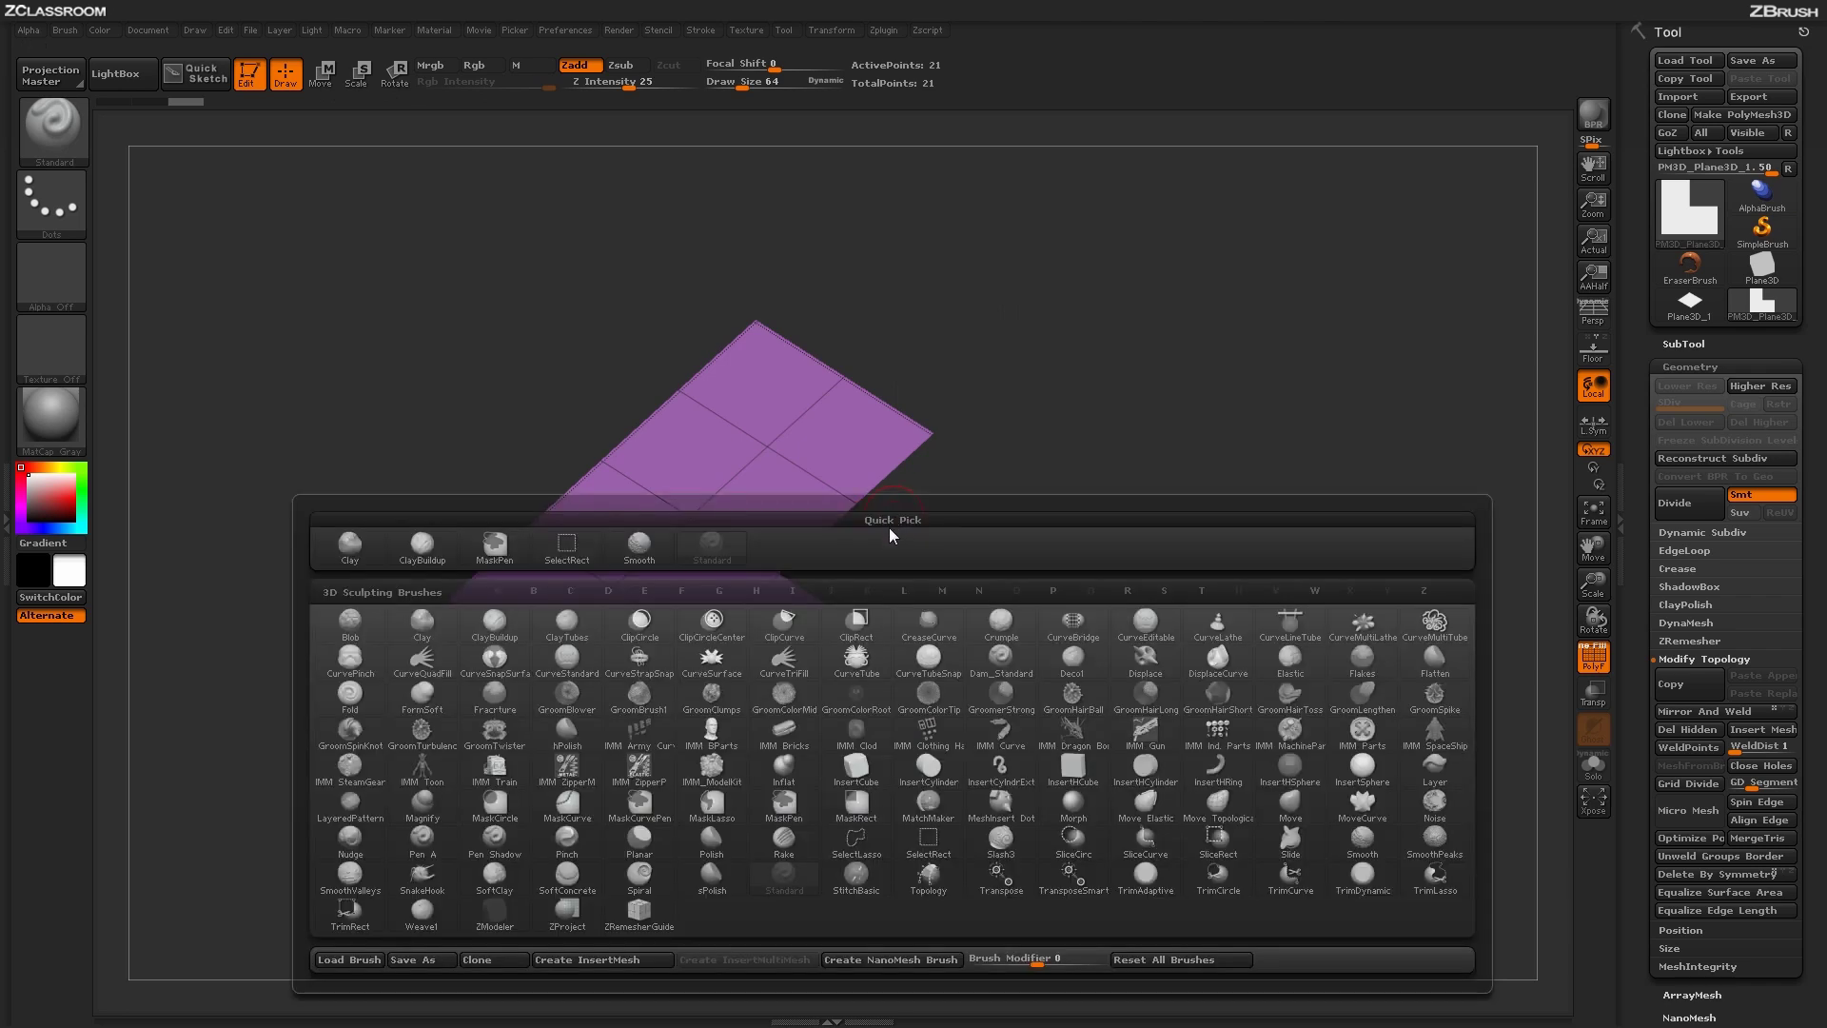
{"action": "key", "text": "z"}
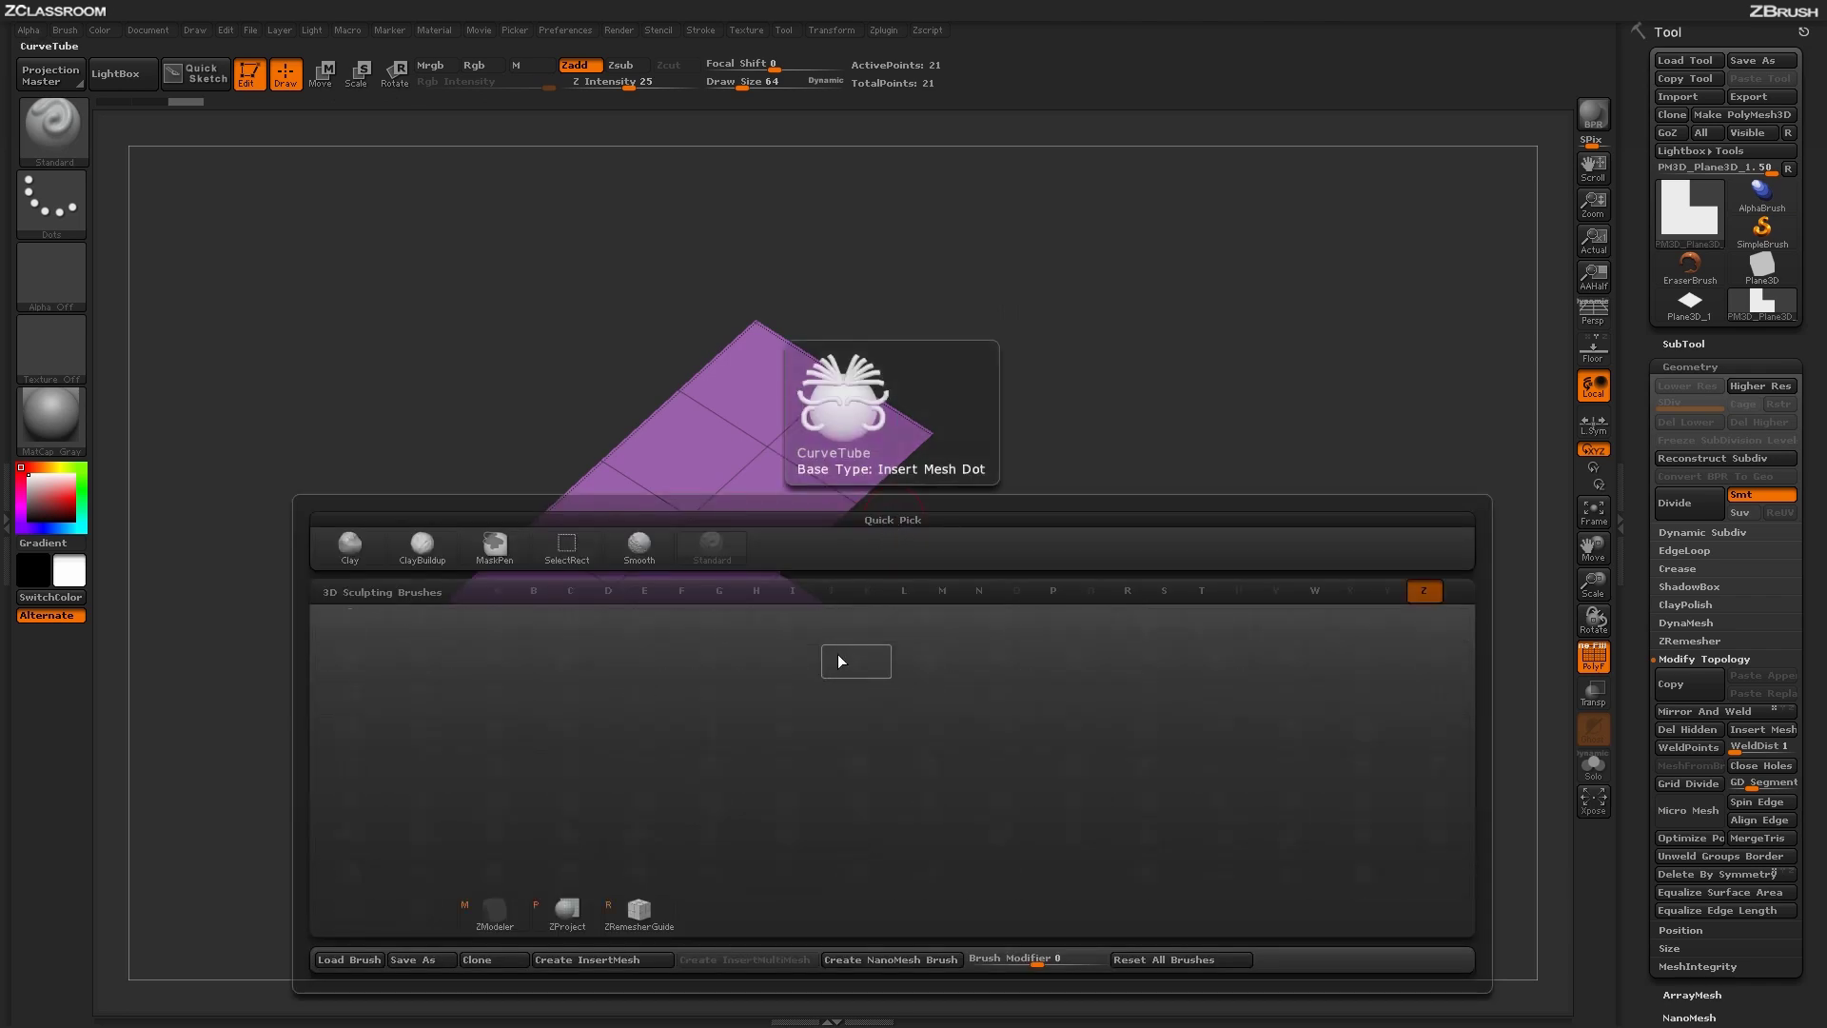
{"action": "left_click", "coordinate": [499, 910]}
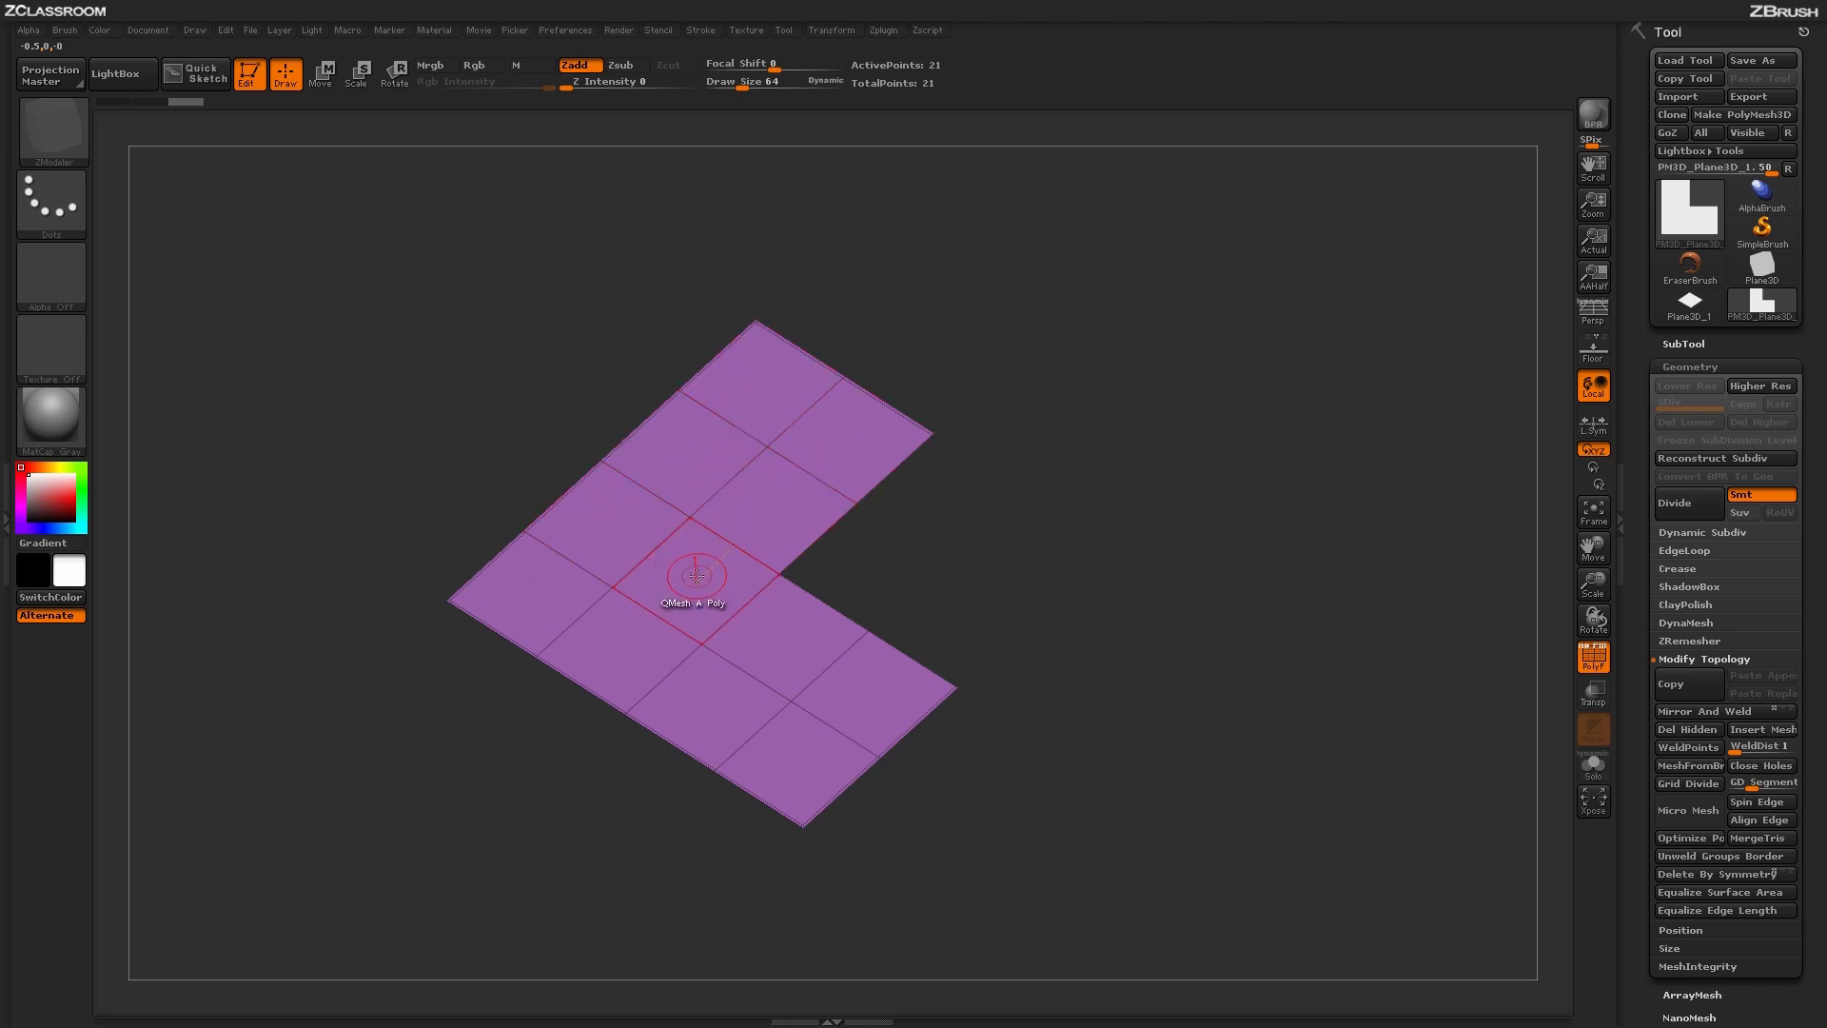
Step: Insert a NanoMesh on all polygons of the L-shaped mesh with the ZModeler polygon action
{"action": "key", "text": "space"}
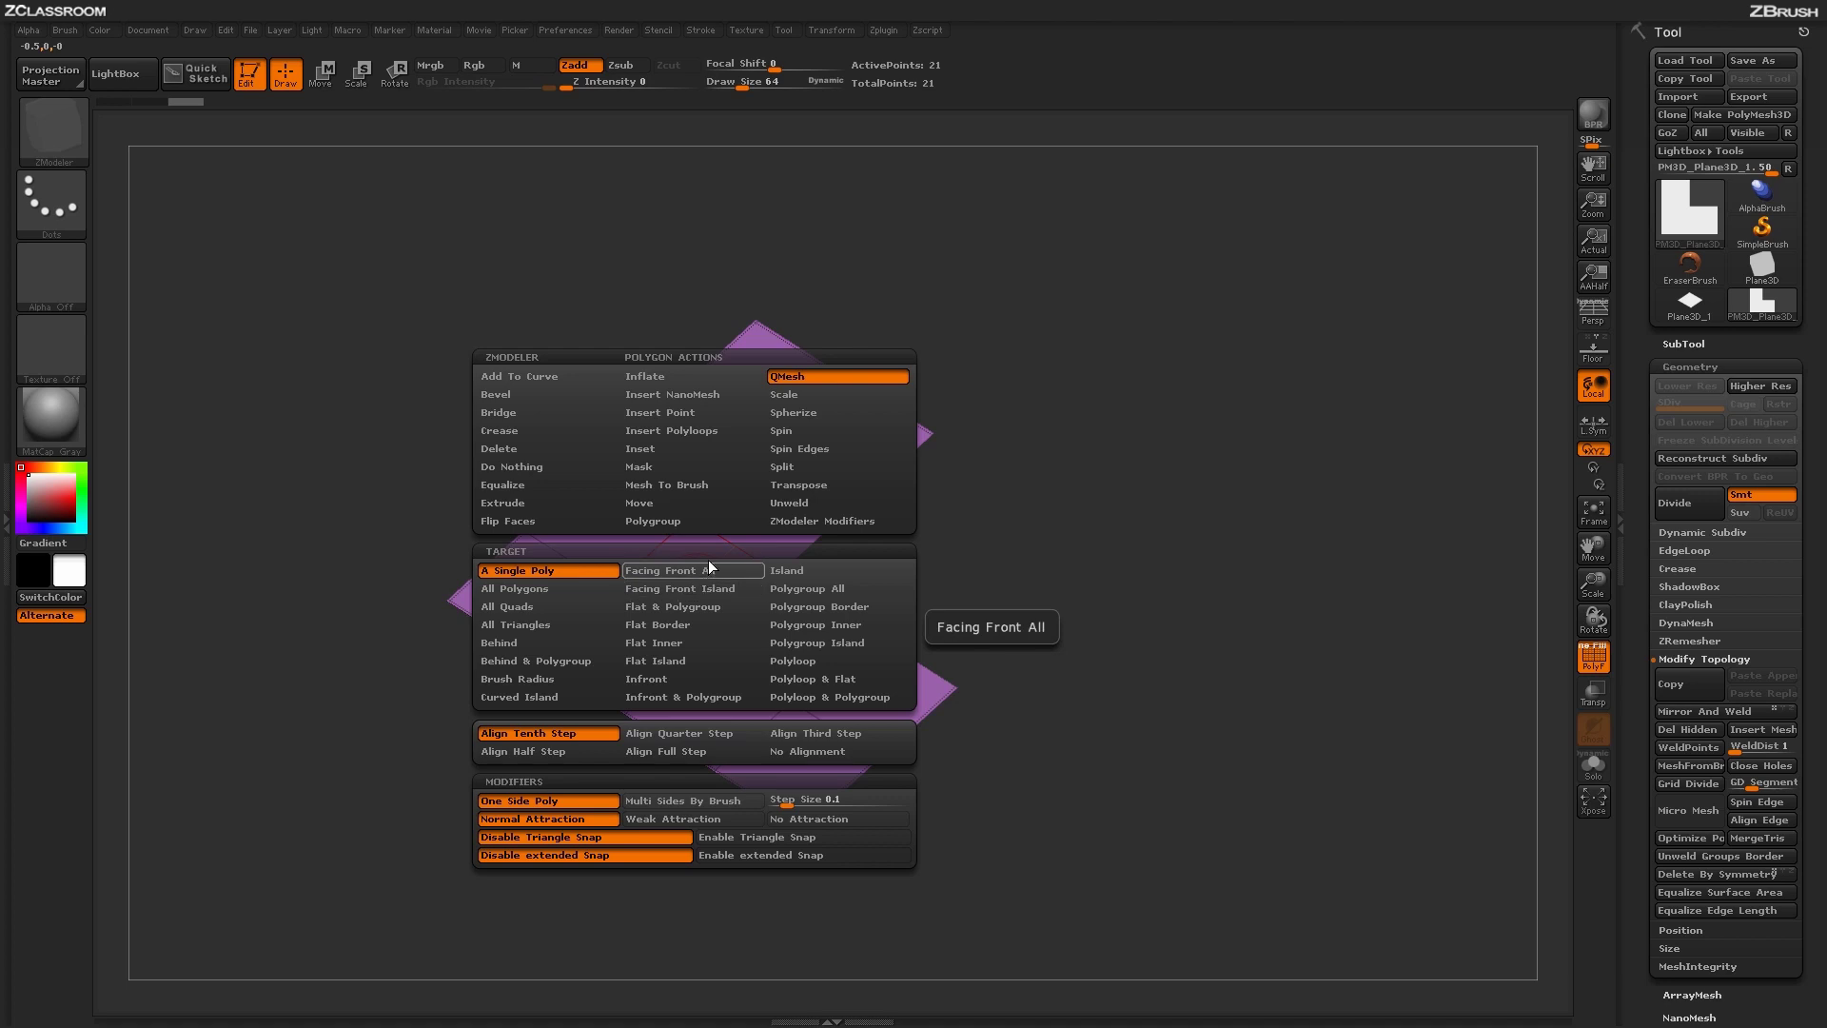
{"action": "left_click", "coordinate": [689, 394]}
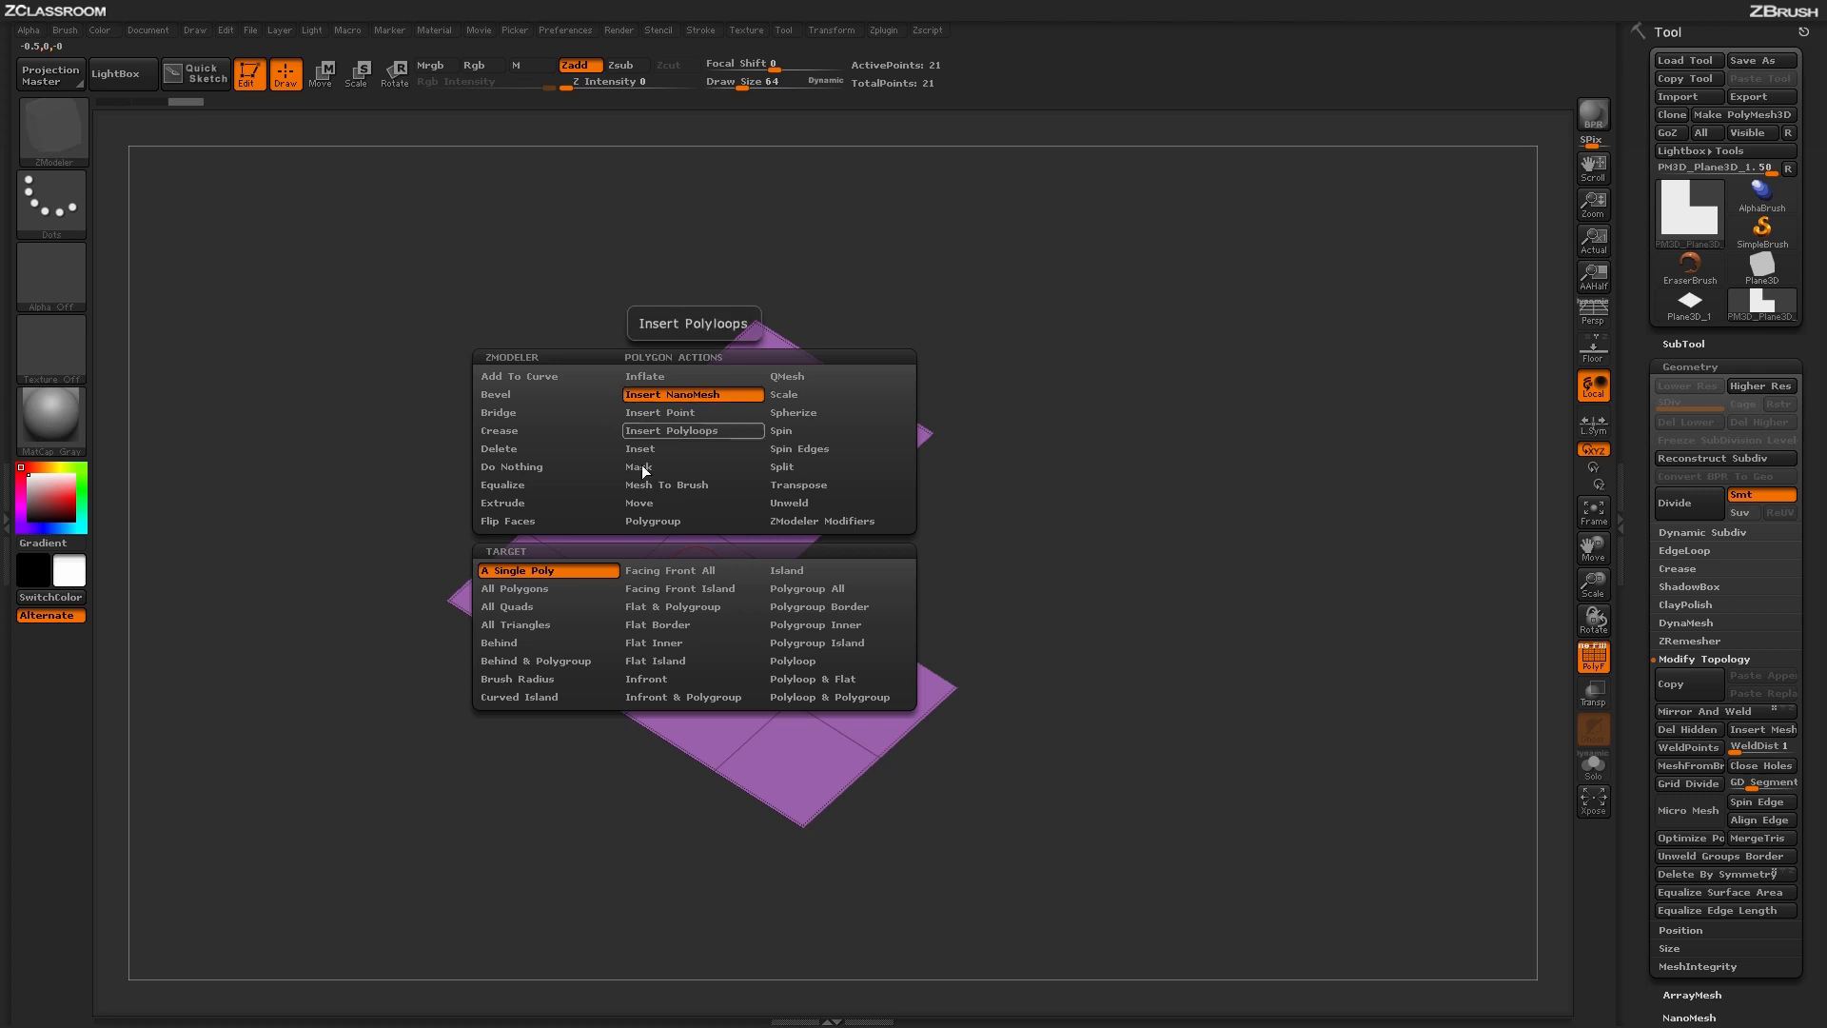
{"action": "left_click", "coordinate": [562, 588]}
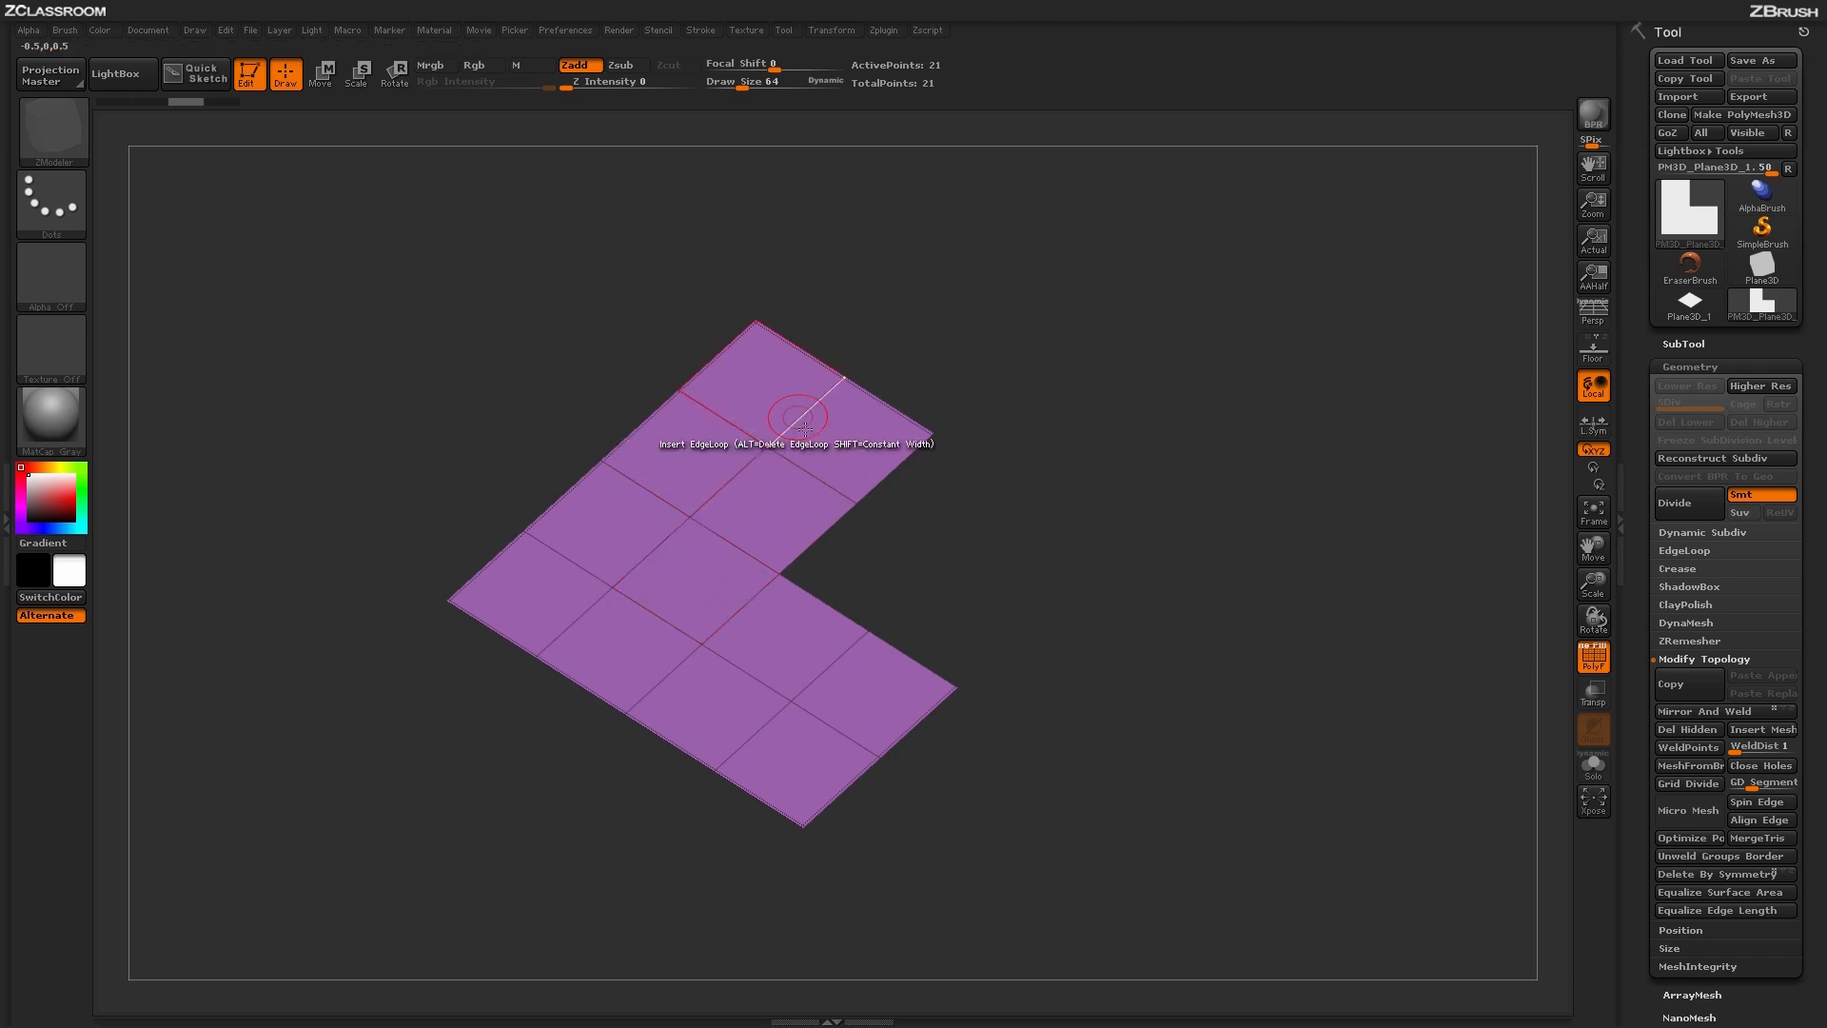
{"action": "left_click", "coordinate": [707, 574]}
{"action": "left_click_drag", "start_coordinate": [707, 574], "coordinate": [746, 589]}
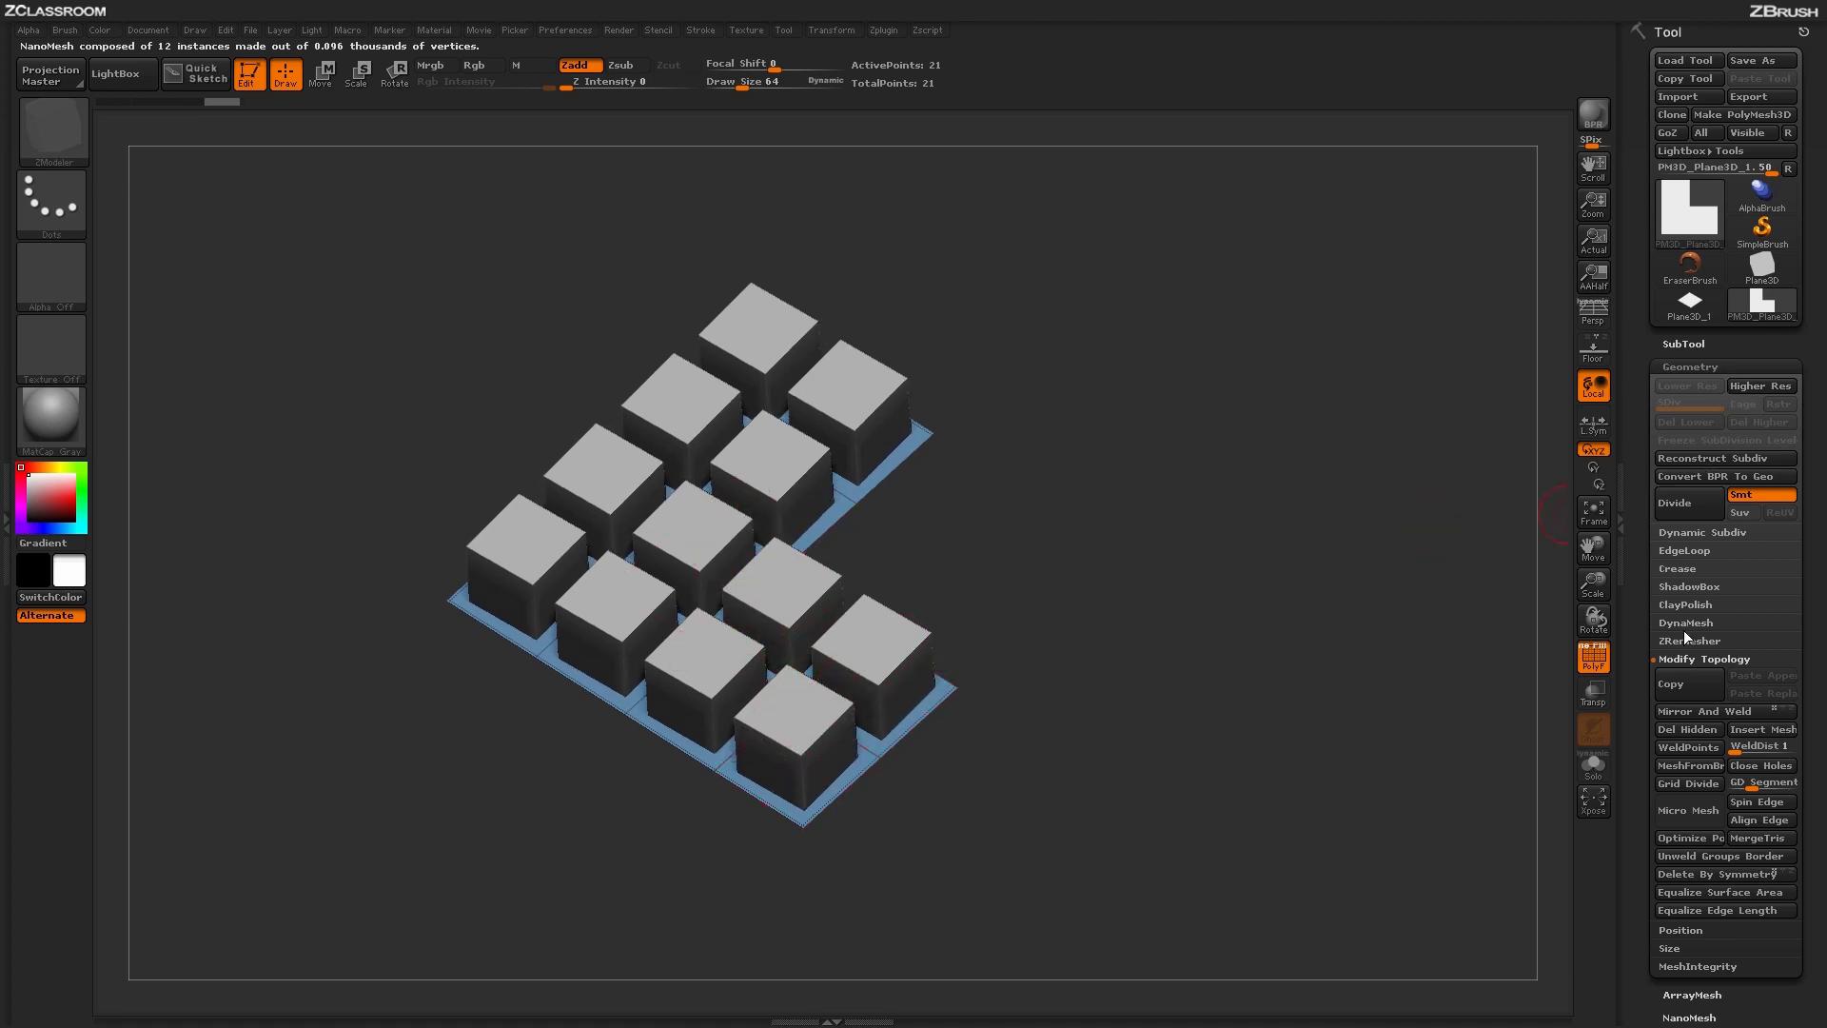
Step: Set the NanoMesh width ratio to about 0.73, the length to about 0.82 and the height to about 5.1
{"action": "left_click_drag", "start_coordinate": [1690, 992], "coordinate": [1666, 715]}
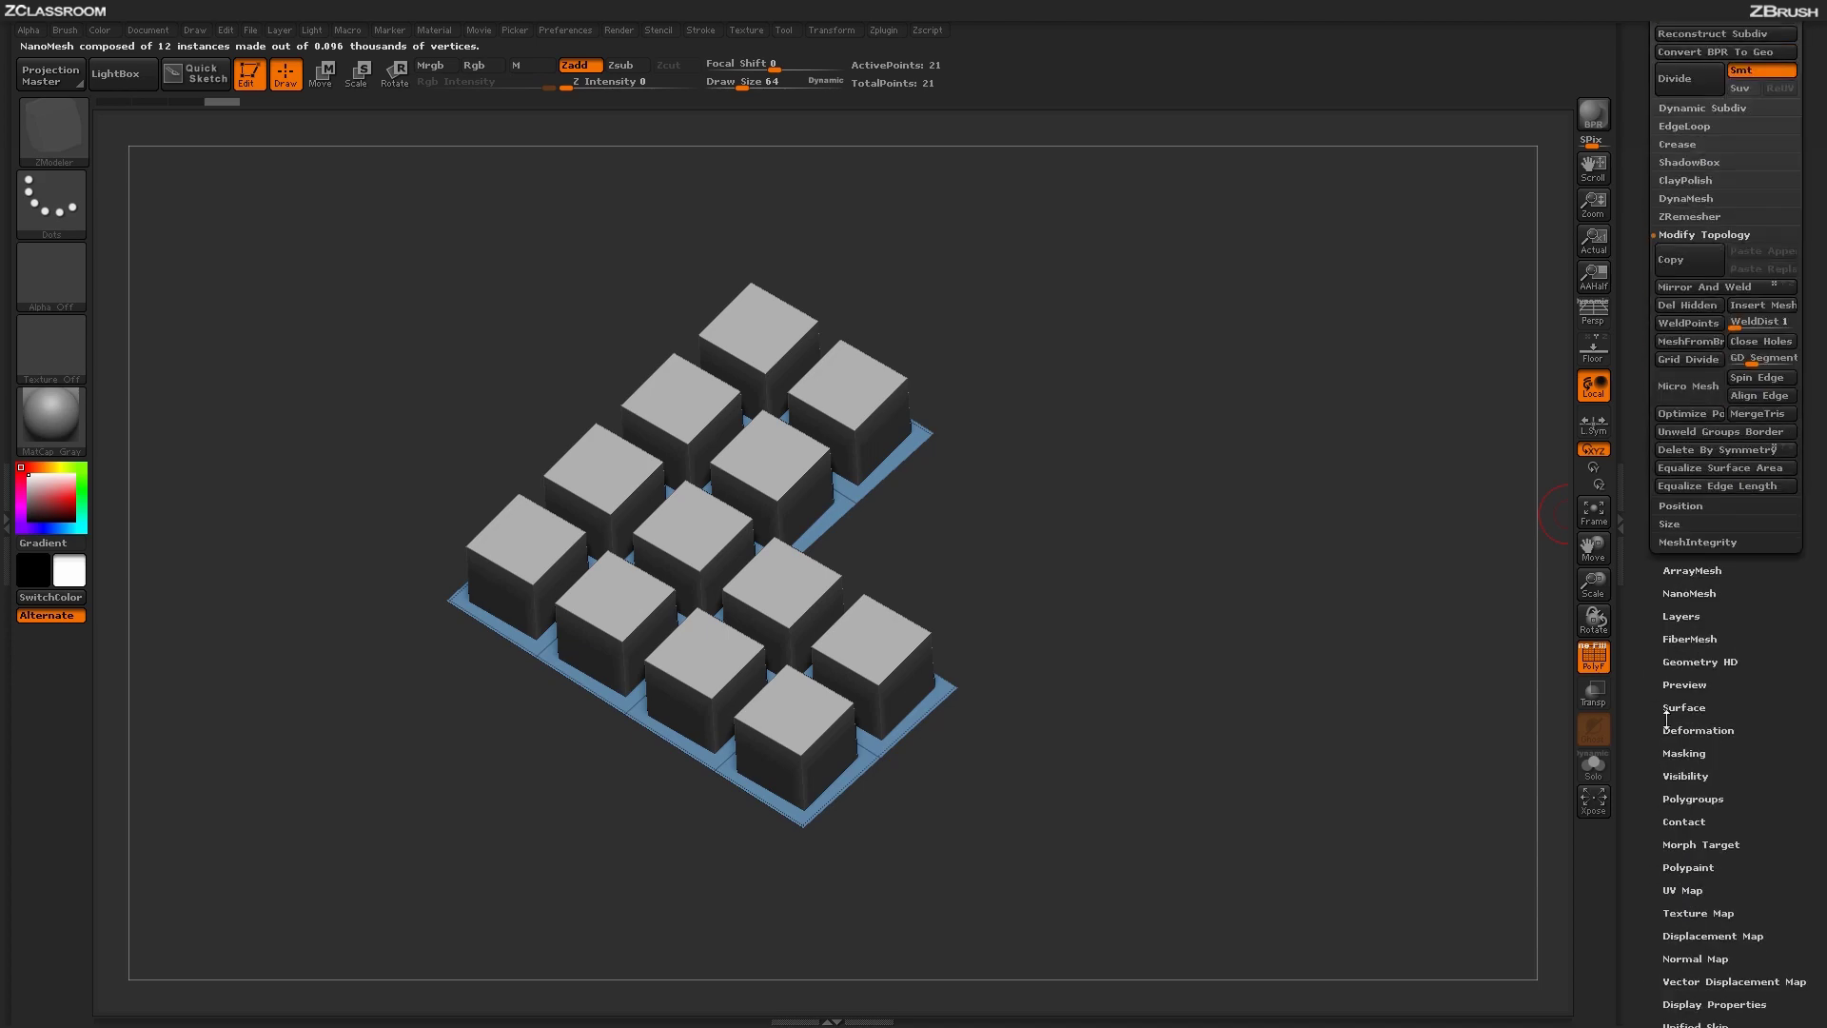
{"action": "left_click", "coordinate": [1694, 593]}
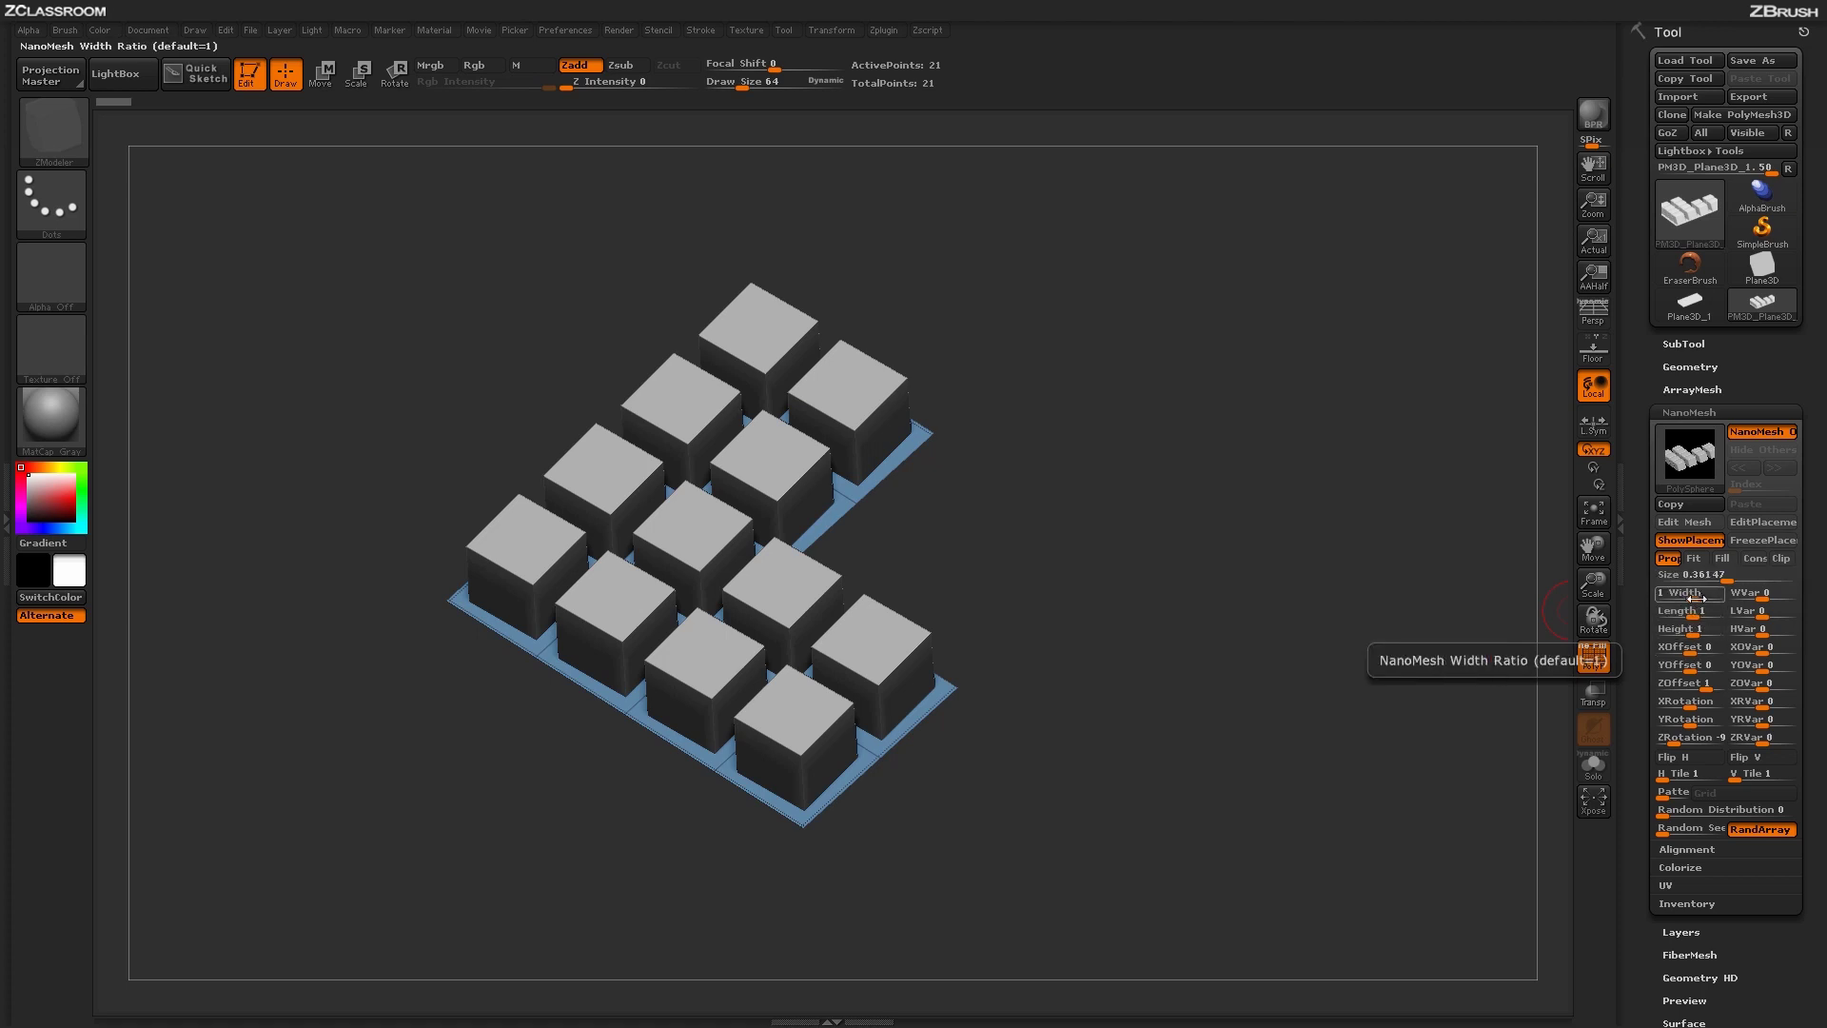
{"action": "left_click_drag", "start_coordinate": [1664, 595], "coordinate": [1675, 634]}
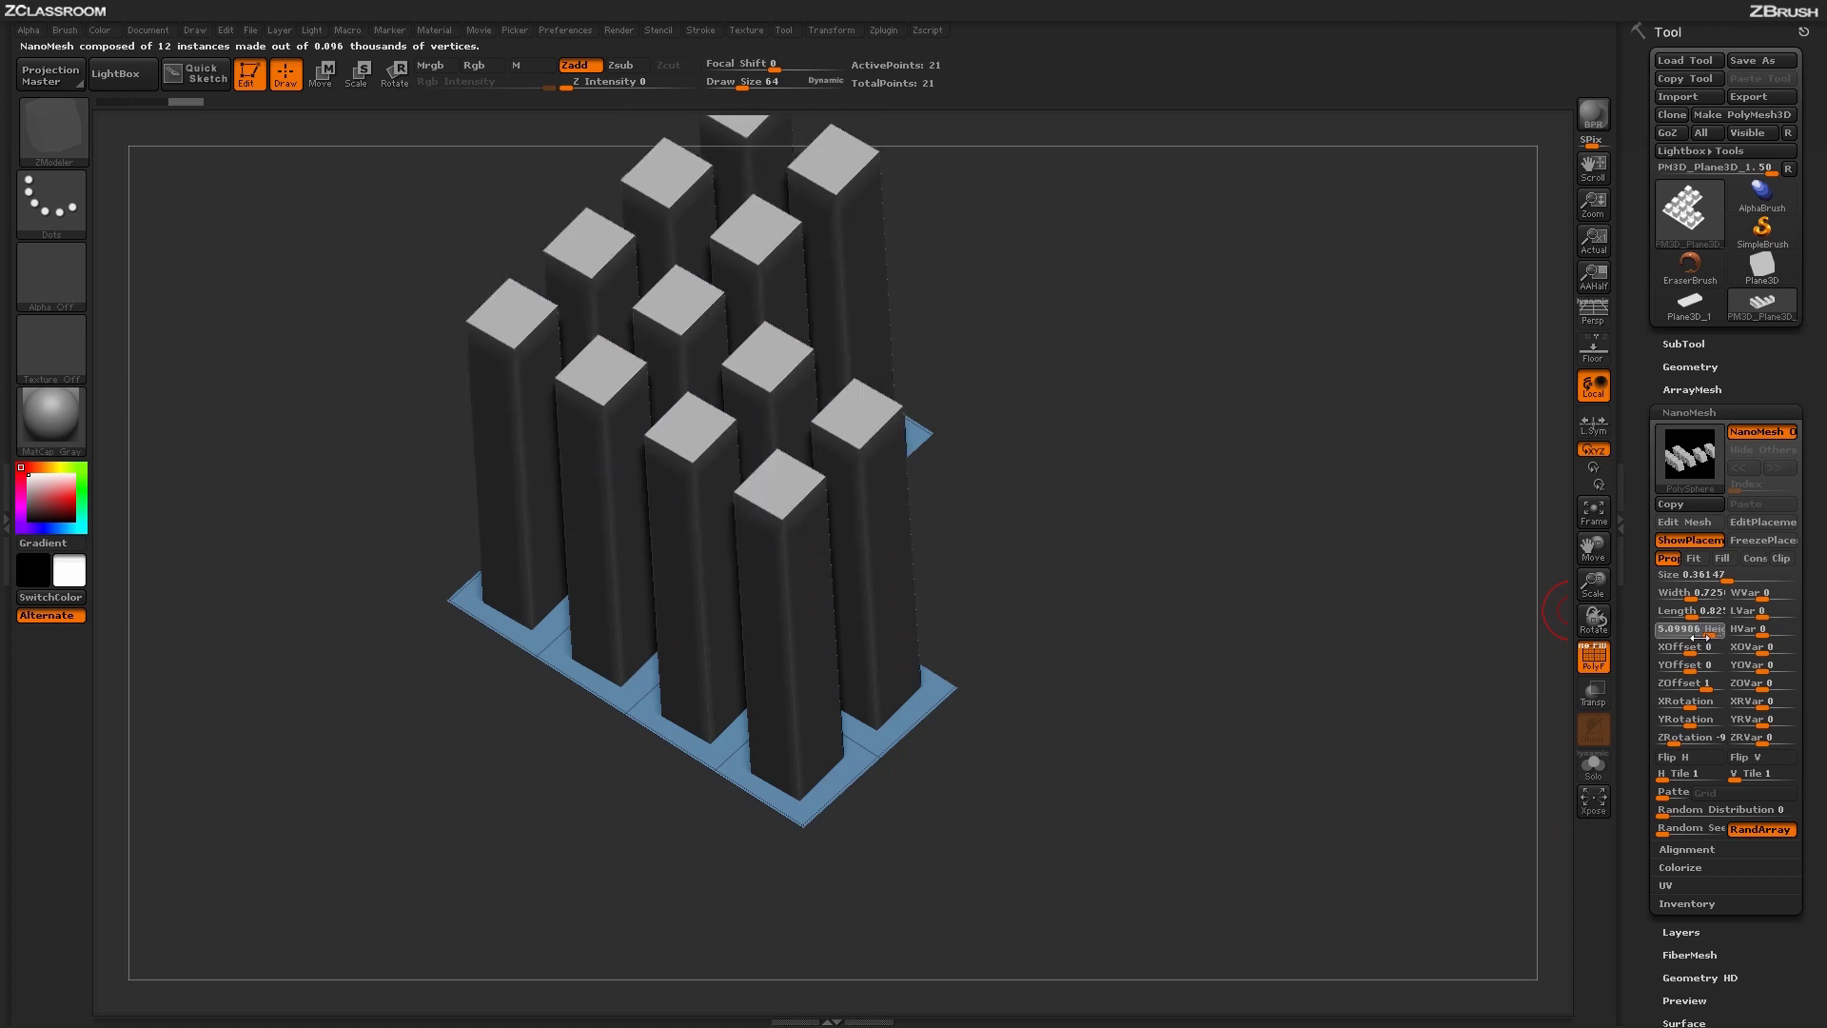
Step: Set the NanoMesh height variation to 100 so the blocks on the L-shaped plane differ in height
{"action": "left_click_drag", "start_coordinate": [1428, 765], "coordinate": [1689, 632]}
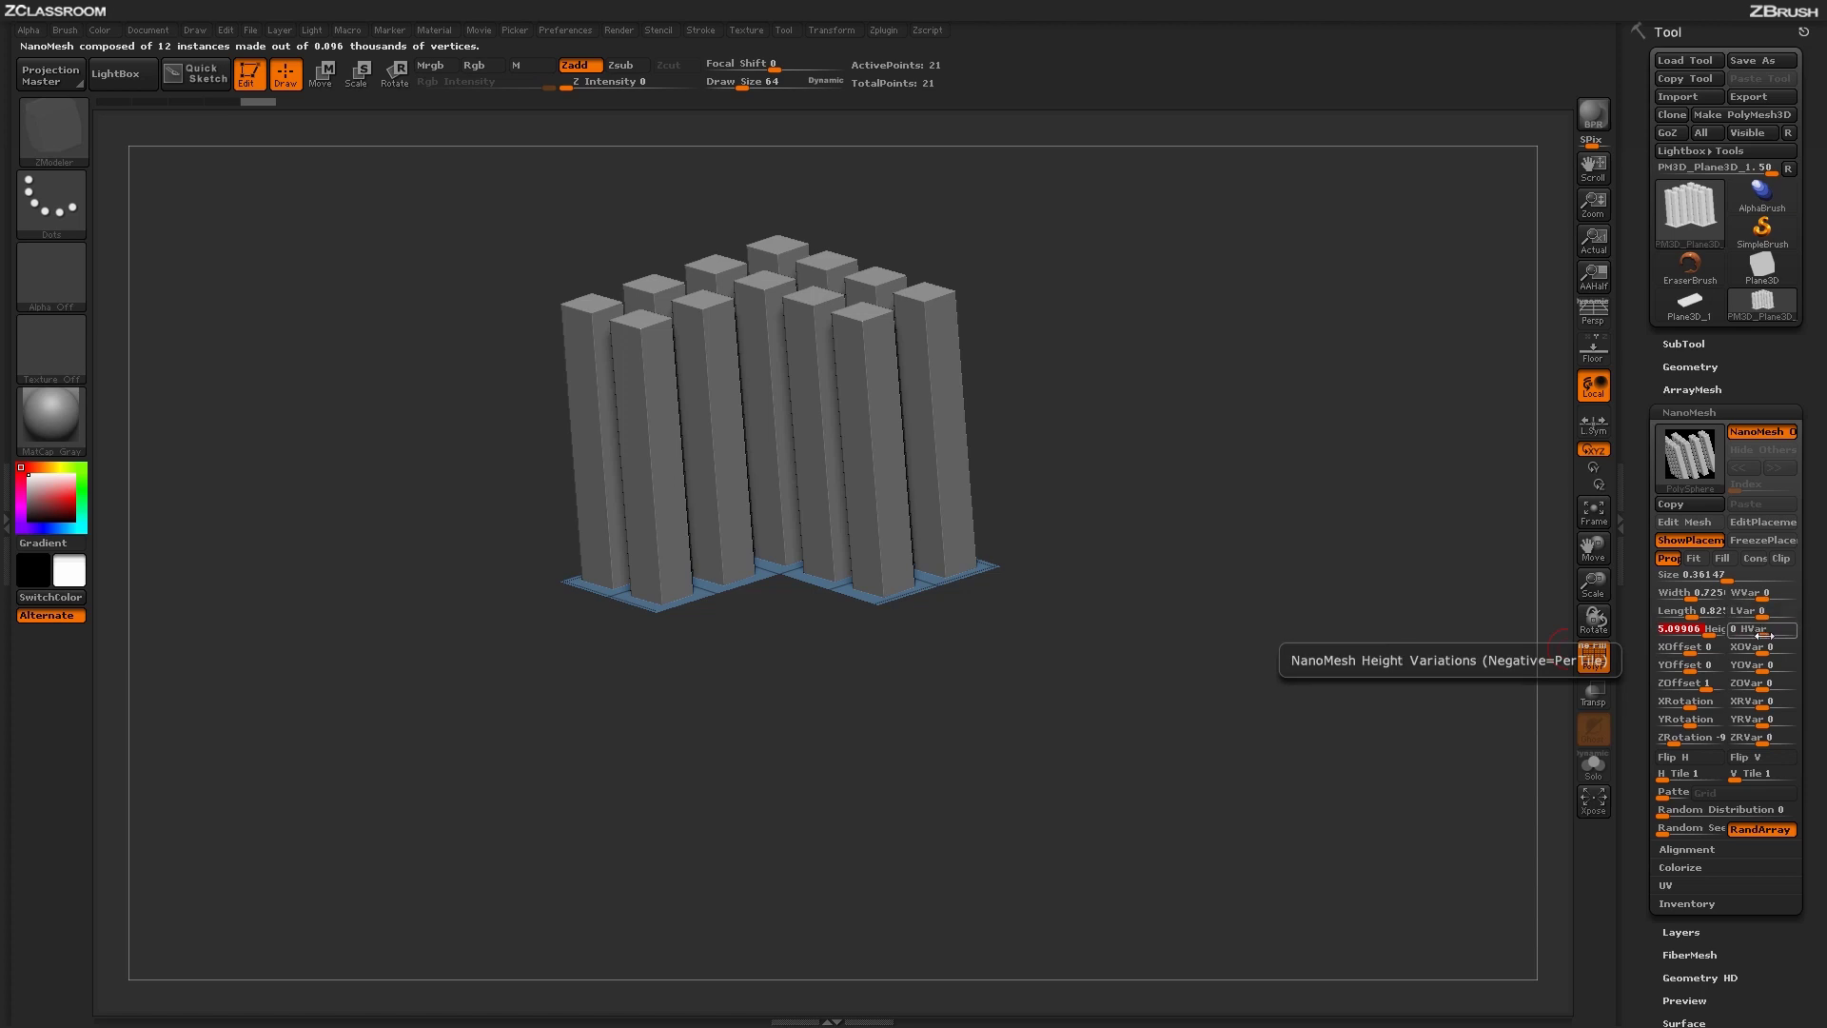
{"action": "left_click_drag", "start_coordinate": [1762, 633], "coordinate": [1790, 633]}
{"action": "left_click_drag", "start_coordinate": [1383, 676], "coordinate": [1360, 710]}
{"action": "left_click_drag", "start_coordinate": [1215, 613], "coordinate": [1276, 686]}
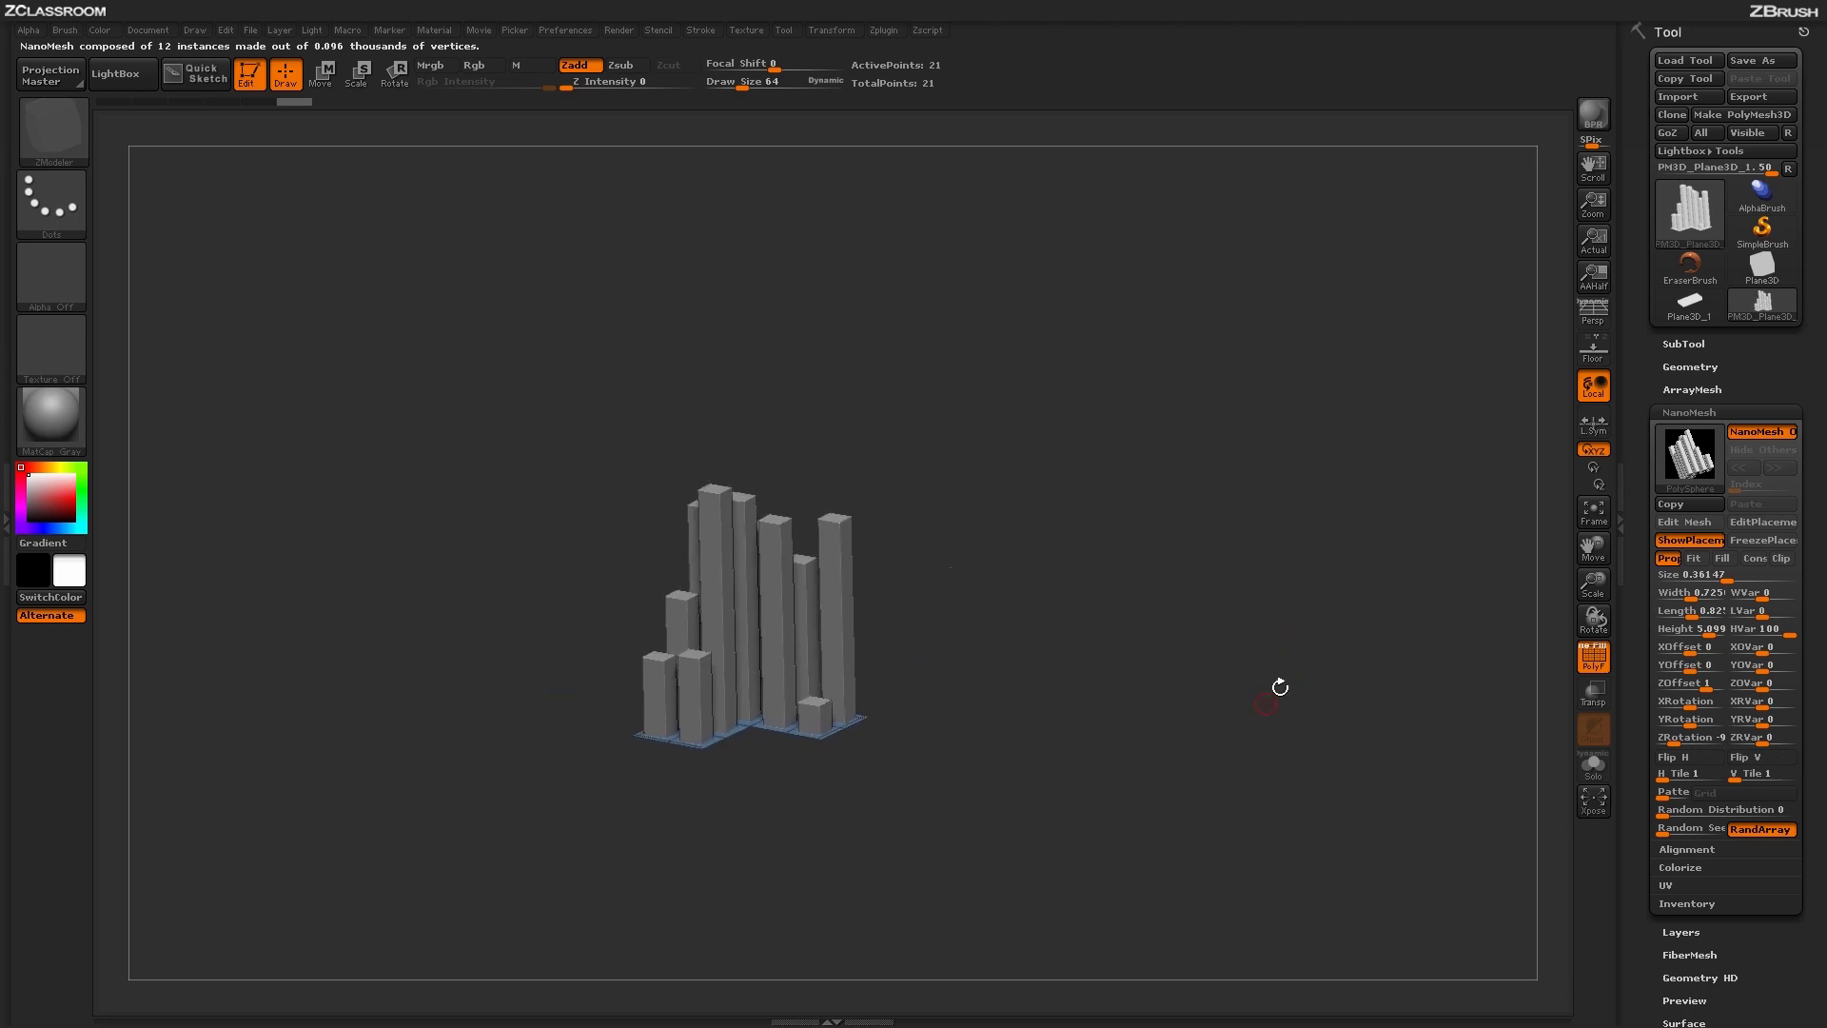
Step: Set the NanoMesh size to about 1.03, width to about 1.05, length to about 0.93 and height to about 6.46
{"action": "left_click_drag", "start_coordinate": [1726, 576], "coordinate": [1751, 578]}
{"action": "left_click_drag", "start_coordinate": [1341, 667], "coordinate": [1434, 665]}
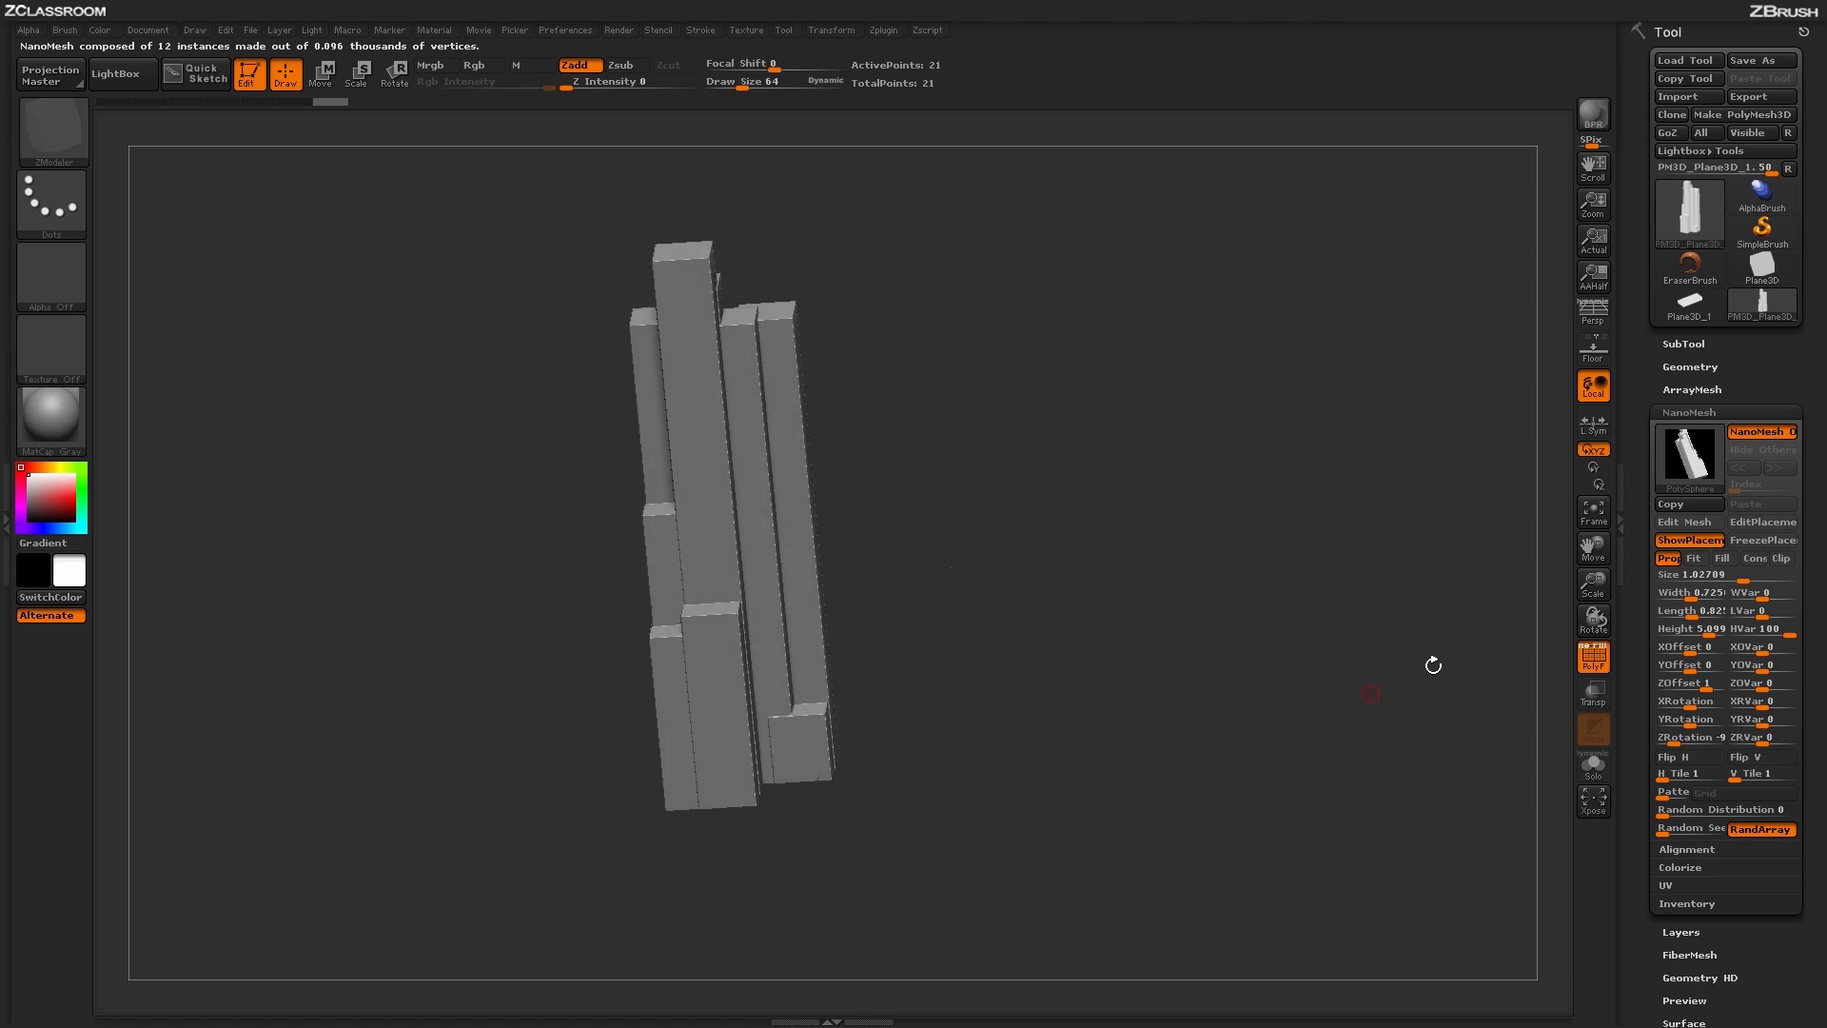
{"action": "left_click_drag", "start_coordinate": [1689, 633], "coordinate": [1415, 656]}
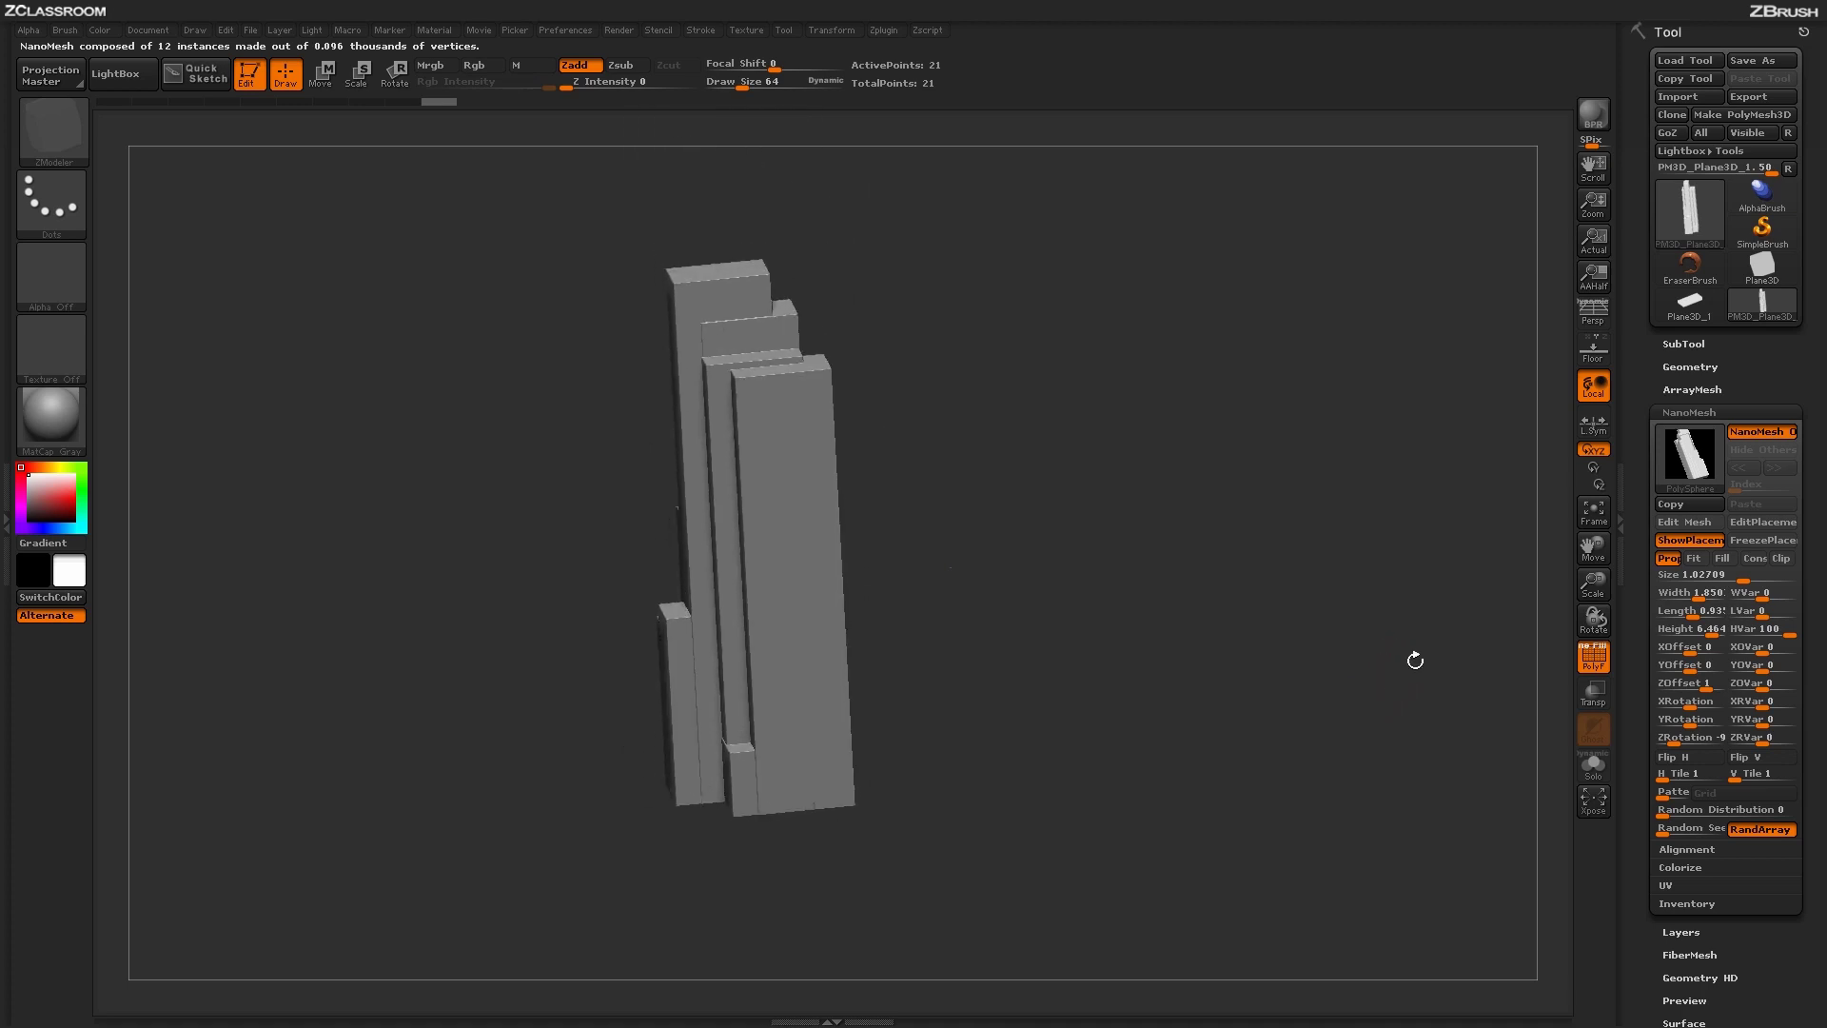
Step: Set the tower NanoMesh's width variation to 6, its length variation to 13 and its length to about 0.82
{"action": "left_click_drag", "start_coordinate": [1765, 596], "coordinate": [1686, 616]}
{"action": "left_click", "coordinate": [1693, 614]}
{"action": "left_click_drag", "start_coordinate": [1260, 712], "coordinate": [1207, 781]}
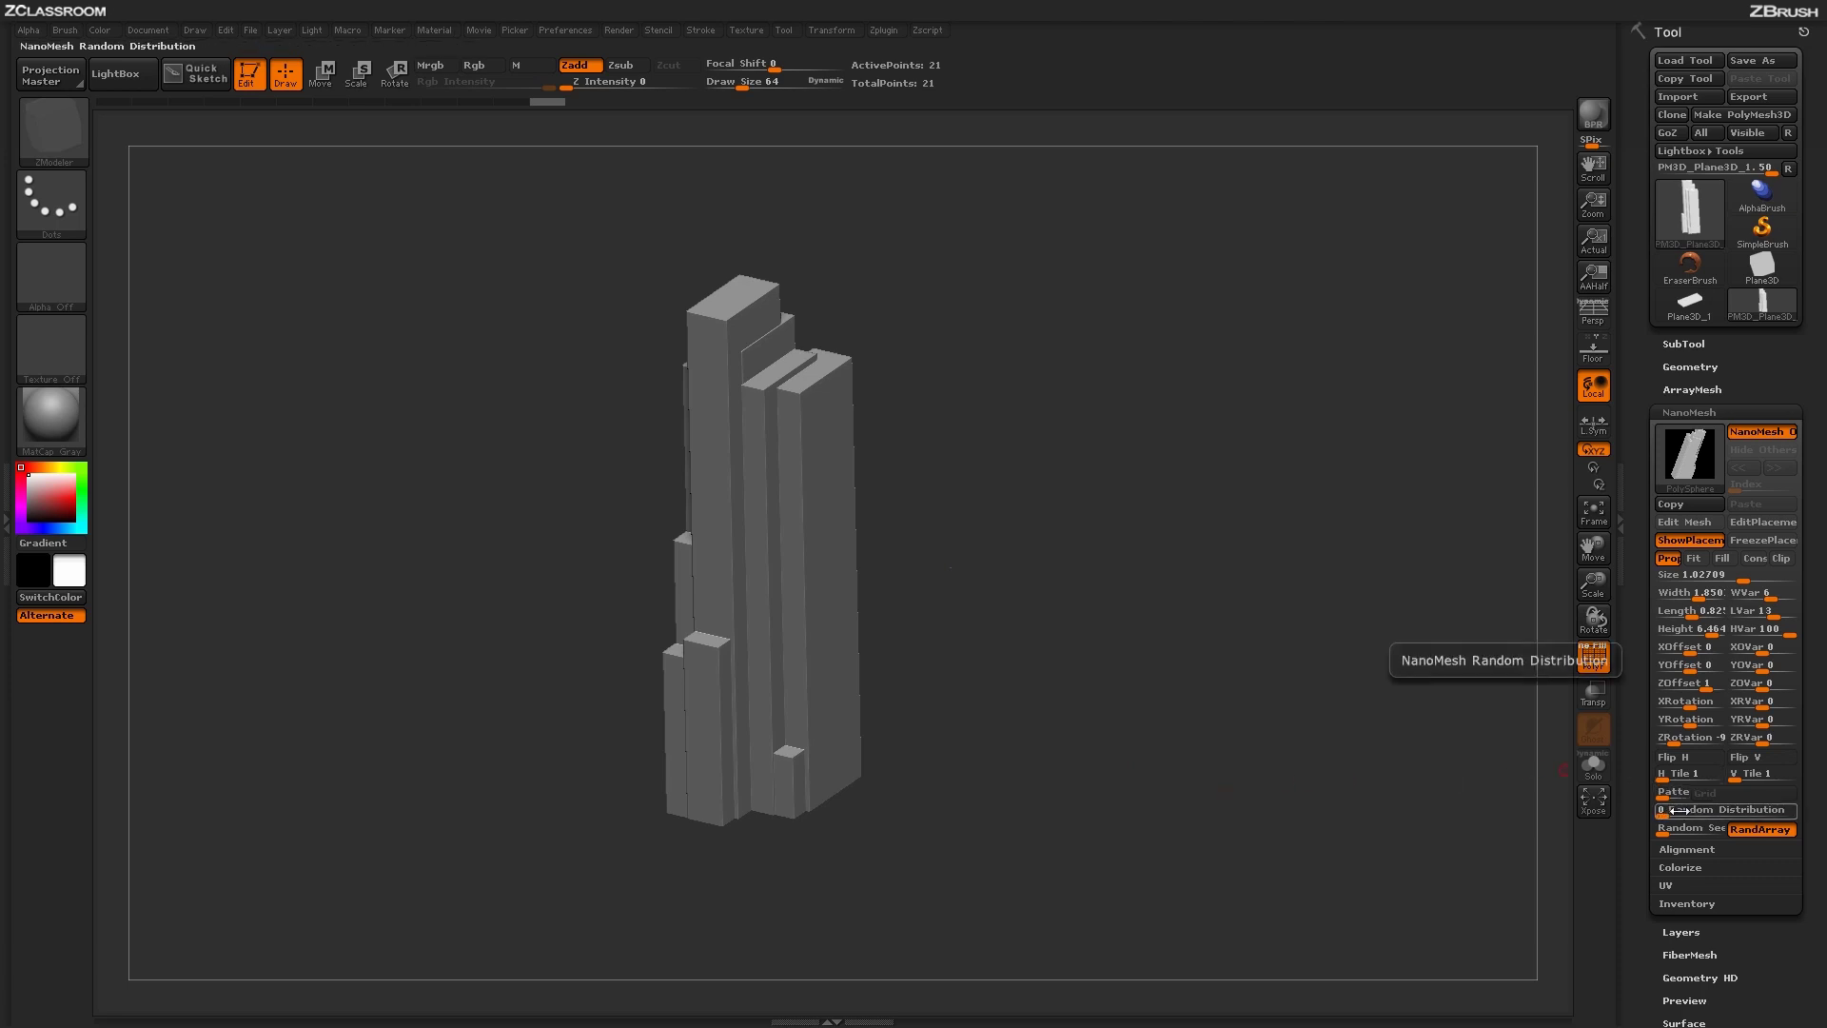
Step: Thin out the tower blocks by setting the NanoMesh random distribution to about 0.39
{"action": "left_click_drag", "start_coordinate": [1664, 814], "coordinate": [1680, 808]}
{"action": "left_click_drag", "start_coordinate": [1370, 817], "coordinate": [1386, 814]}
{"action": "left_click_drag", "start_coordinate": [1680, 810], "coordinate": [1687, 815]}
{"action": "left_click_drag", "start_coordinate": [1389, 732], "coordinate": [1457, 909]}
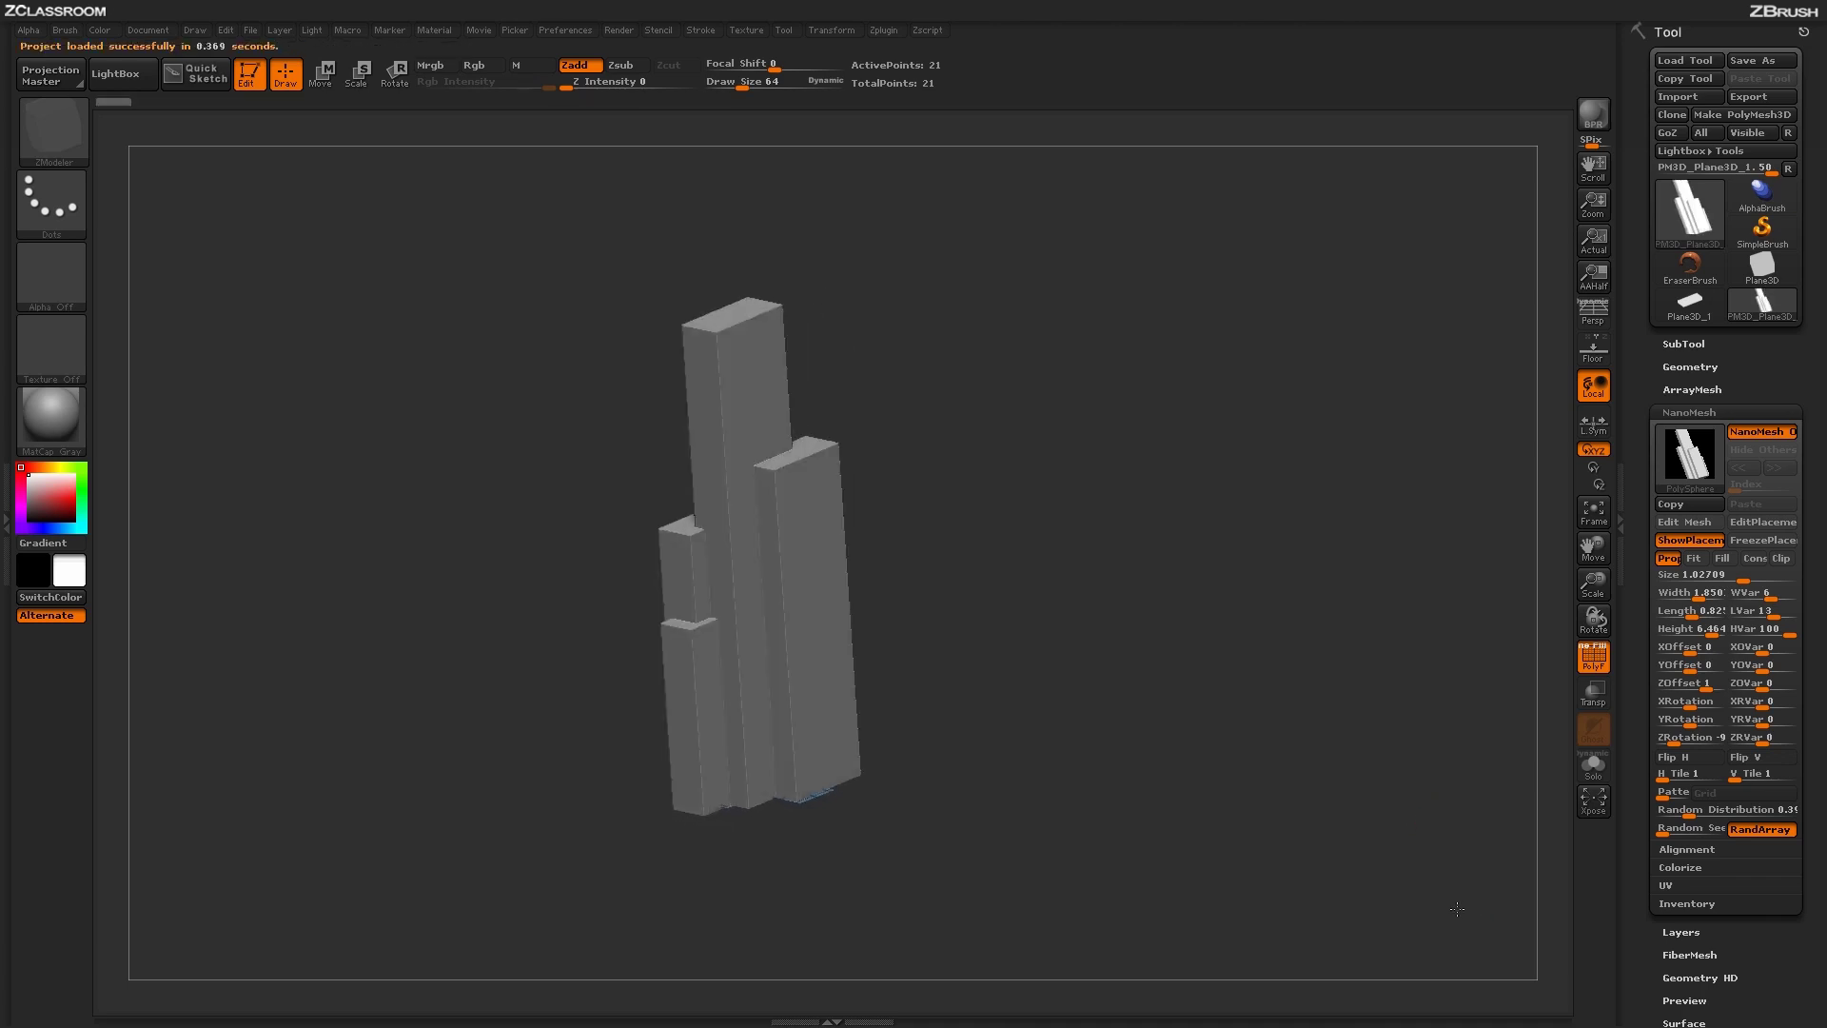
Step: Change the tower NanoMesh's random seed for a different block arrangement and set its length variation to 4
{"action": "left_click_drag", "start_coordinate": [1690, 820], "coordinate": [1677, 826]}
{"action": "left_click_drag", "start_coordinate": [1408, 818], "coordinate": [1488, 740]}
{"action": "left_click_drag", "start_coordinate": [1714, 631], "coordinate": [1714, 630]}
{"action": "mouse_move", "coordinate": [1694, 614]}
{"action": "left_mouse_down"}
{"action": "mouse_move", "coordinate": [1758, 617]}
{"action": "mouse_move", "coordinate": [1672, 594]}
{"action": "left_mouse_up"}
{"action": "left_click_drag", "start_coordinate": [1550, 624], "coordinate": [1314, 792]}
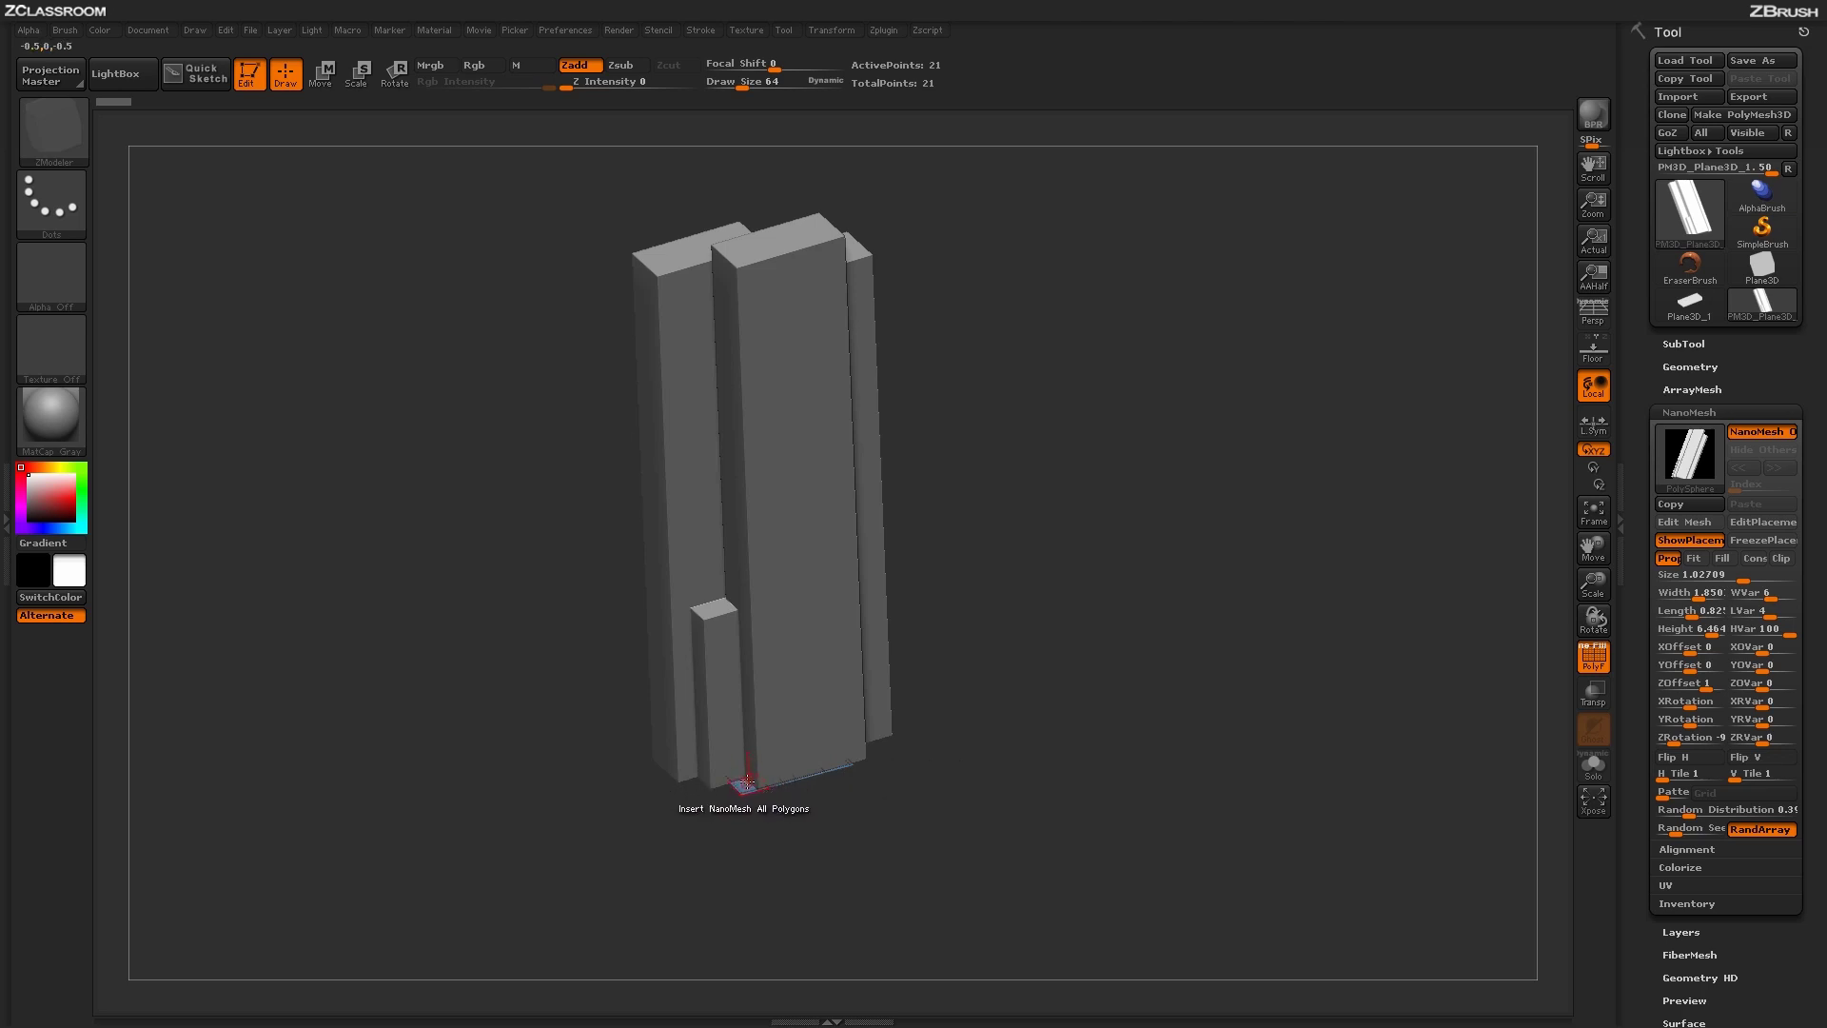
Step: Insert a second NanoMesh on the base plane at the foot of the towers, with a size of about 1.52
{"action": "left_click", "coordinate": [748, 780]}
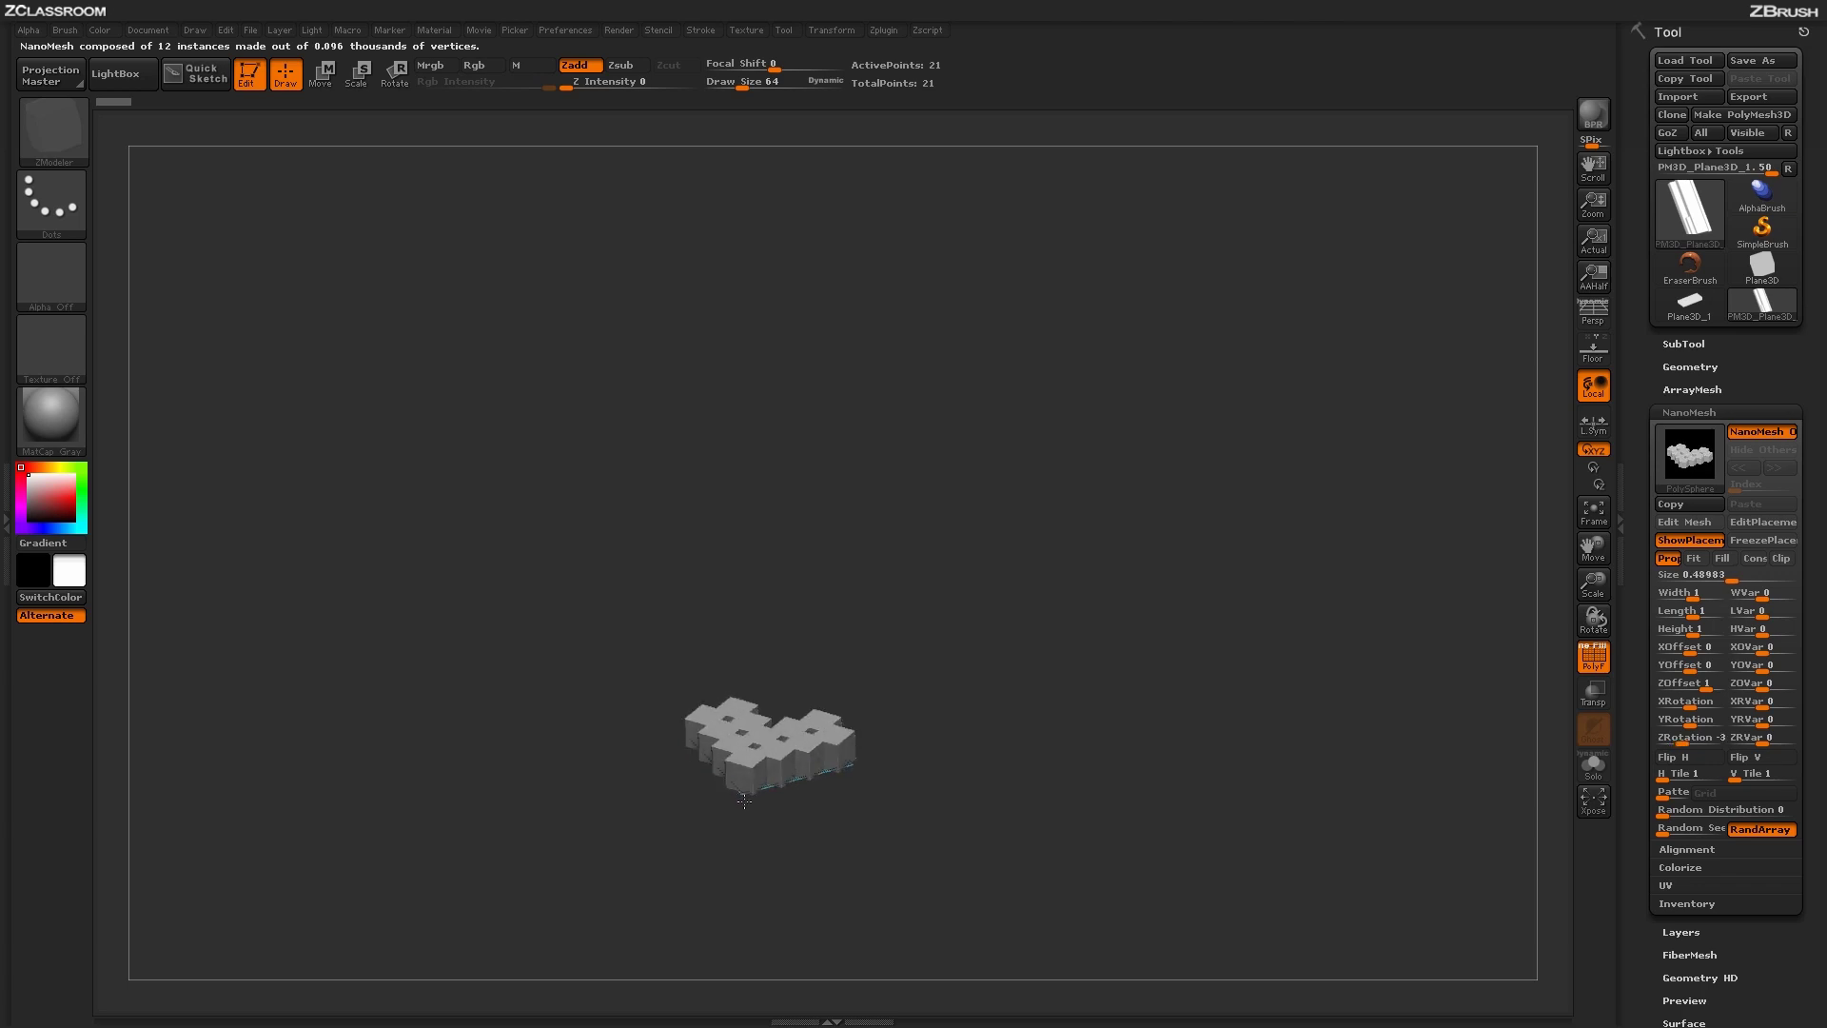
{"action": "mouse_move", "coordinate": [754, 795]}
{"action": "left_mouse_down"}
{"action": "mouse_move", "coordinate": [720, 817]}
{"action": "mouse_move", "coordinate": [742, 828]}
{"action": "left_mouse_up"}
{"action": "left_click_drag", "start_coordinate": [1028, 702], "coordinate": [1048, 761]}
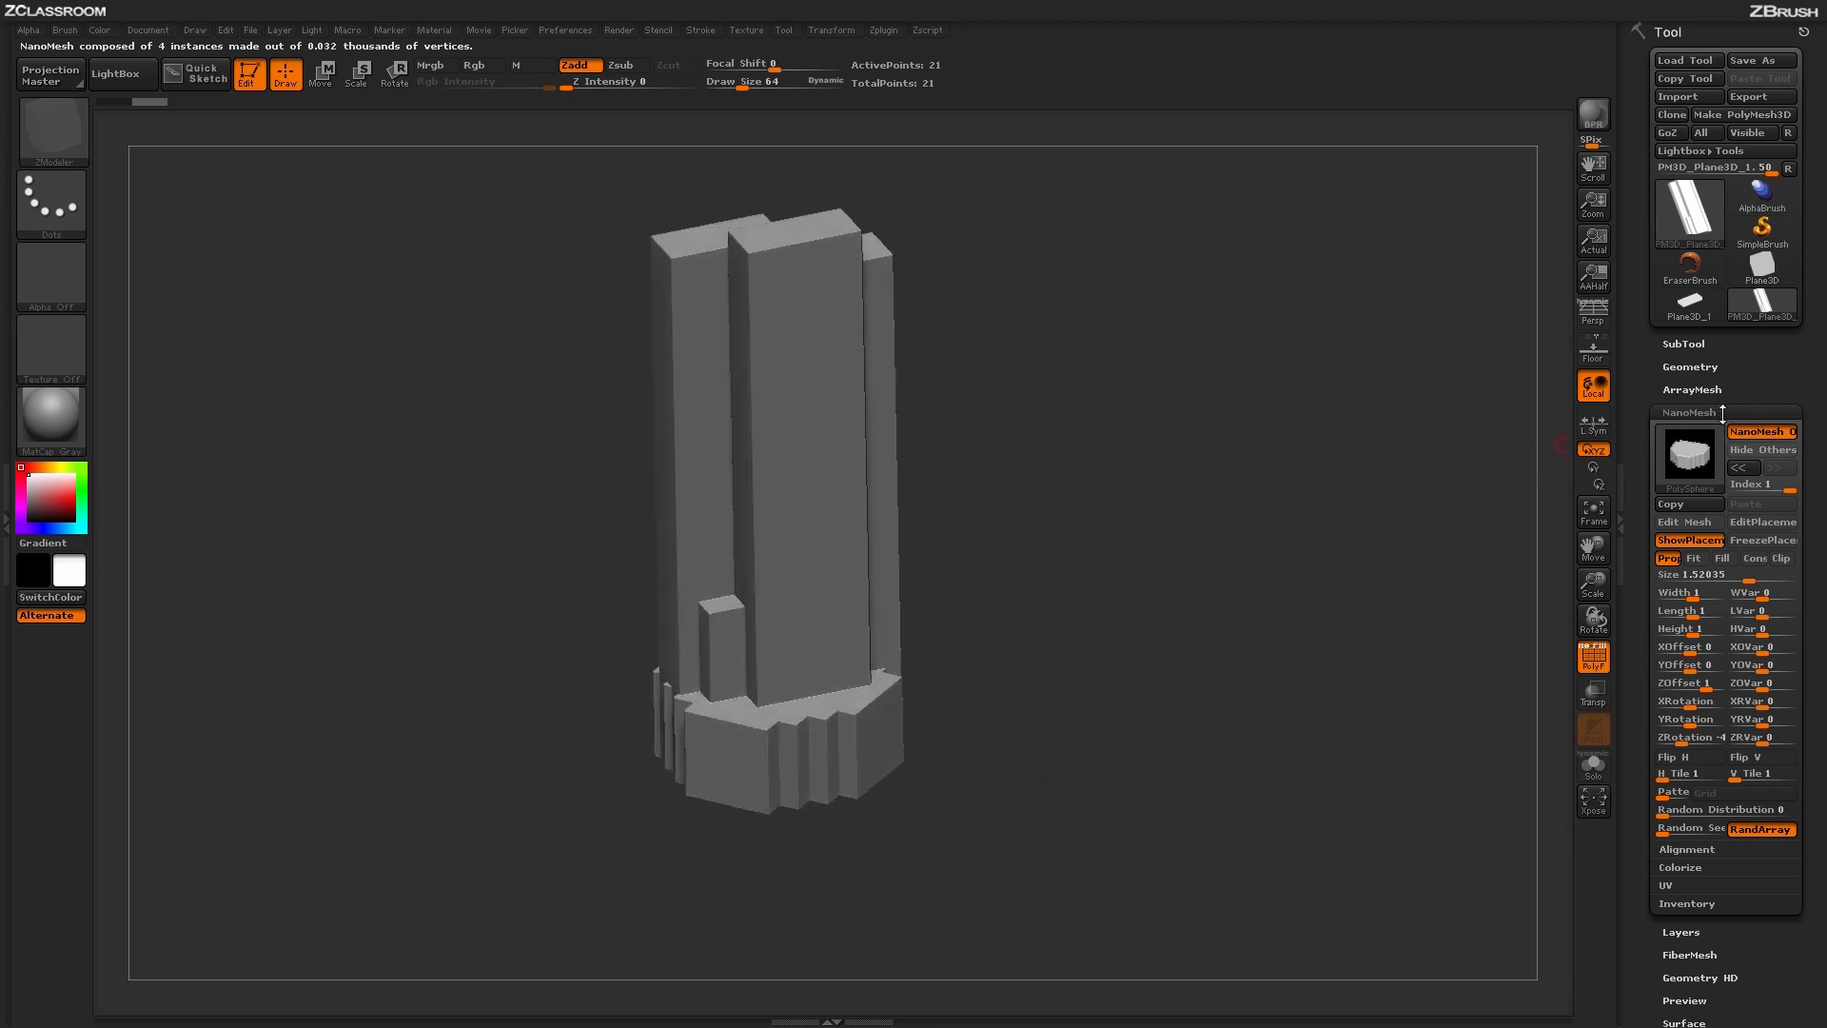
Step: Switch back and forth between the tower and base NanoMeshes, finishing on the base one at index 1
{"action": "left_click", "coordinate": [1738, 484]}
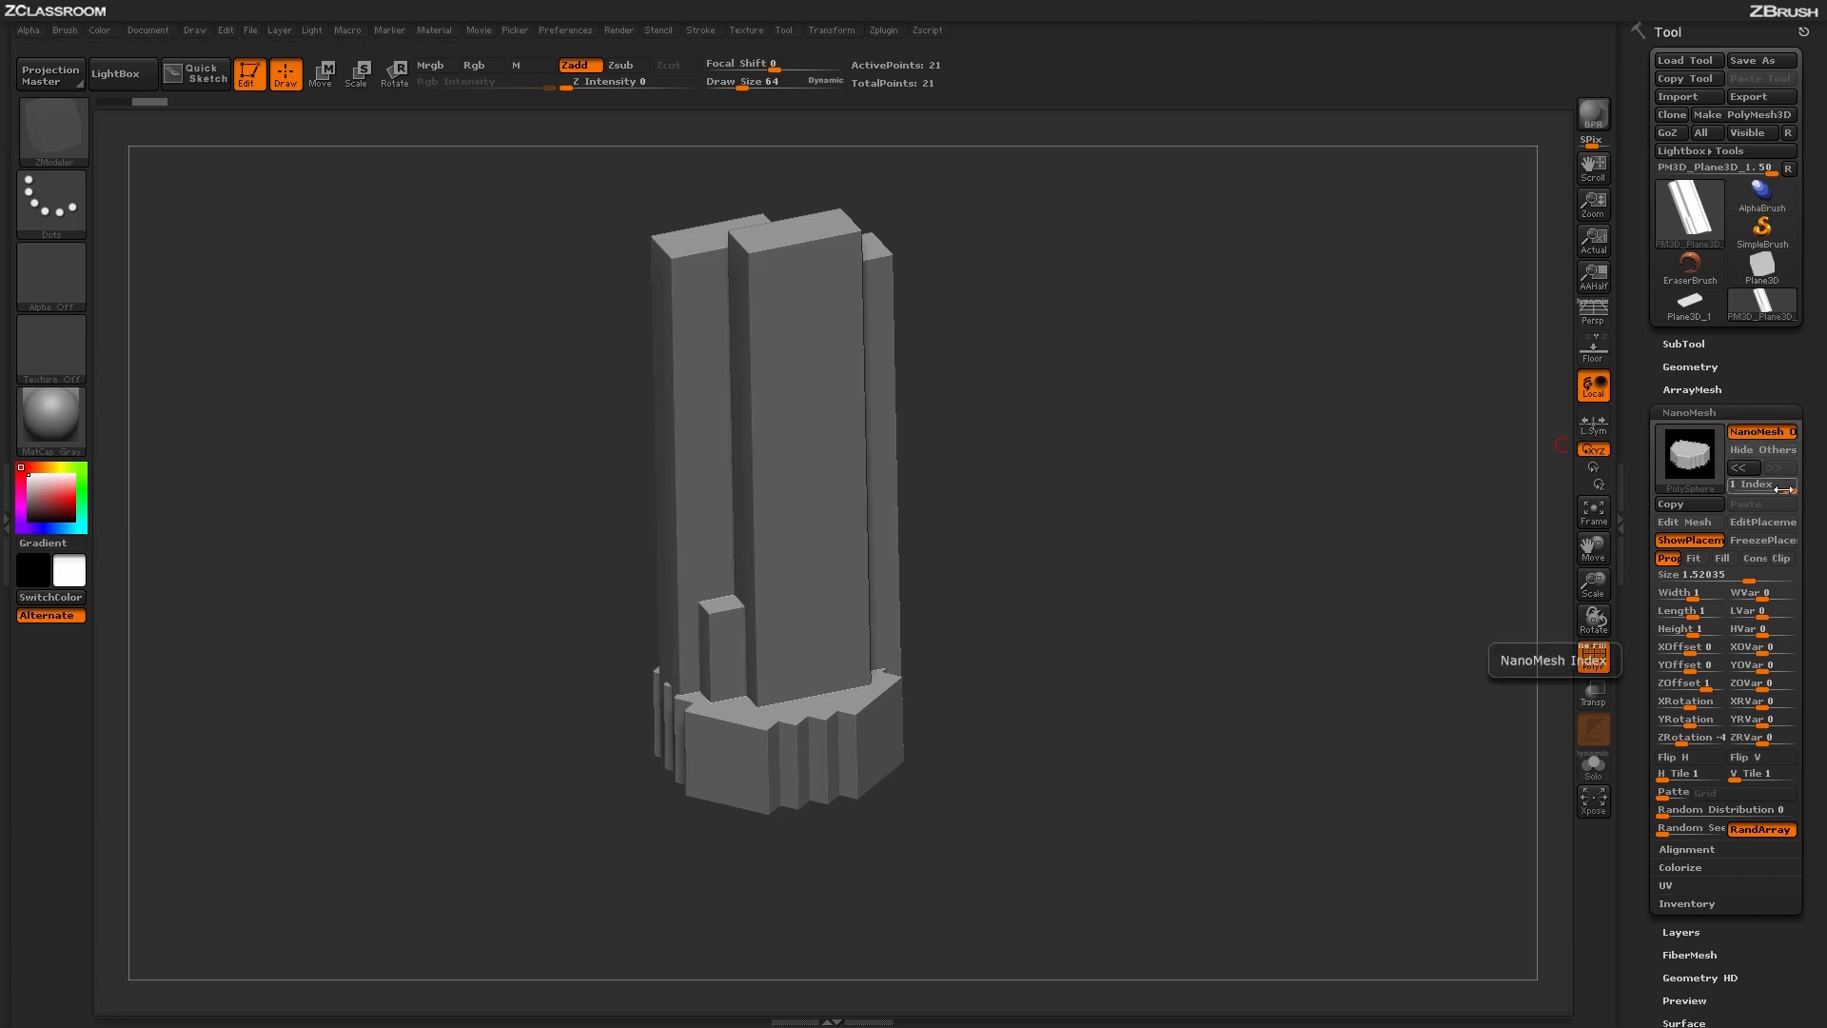
{"action": "left_click", "coordinate": [1777, 468]}
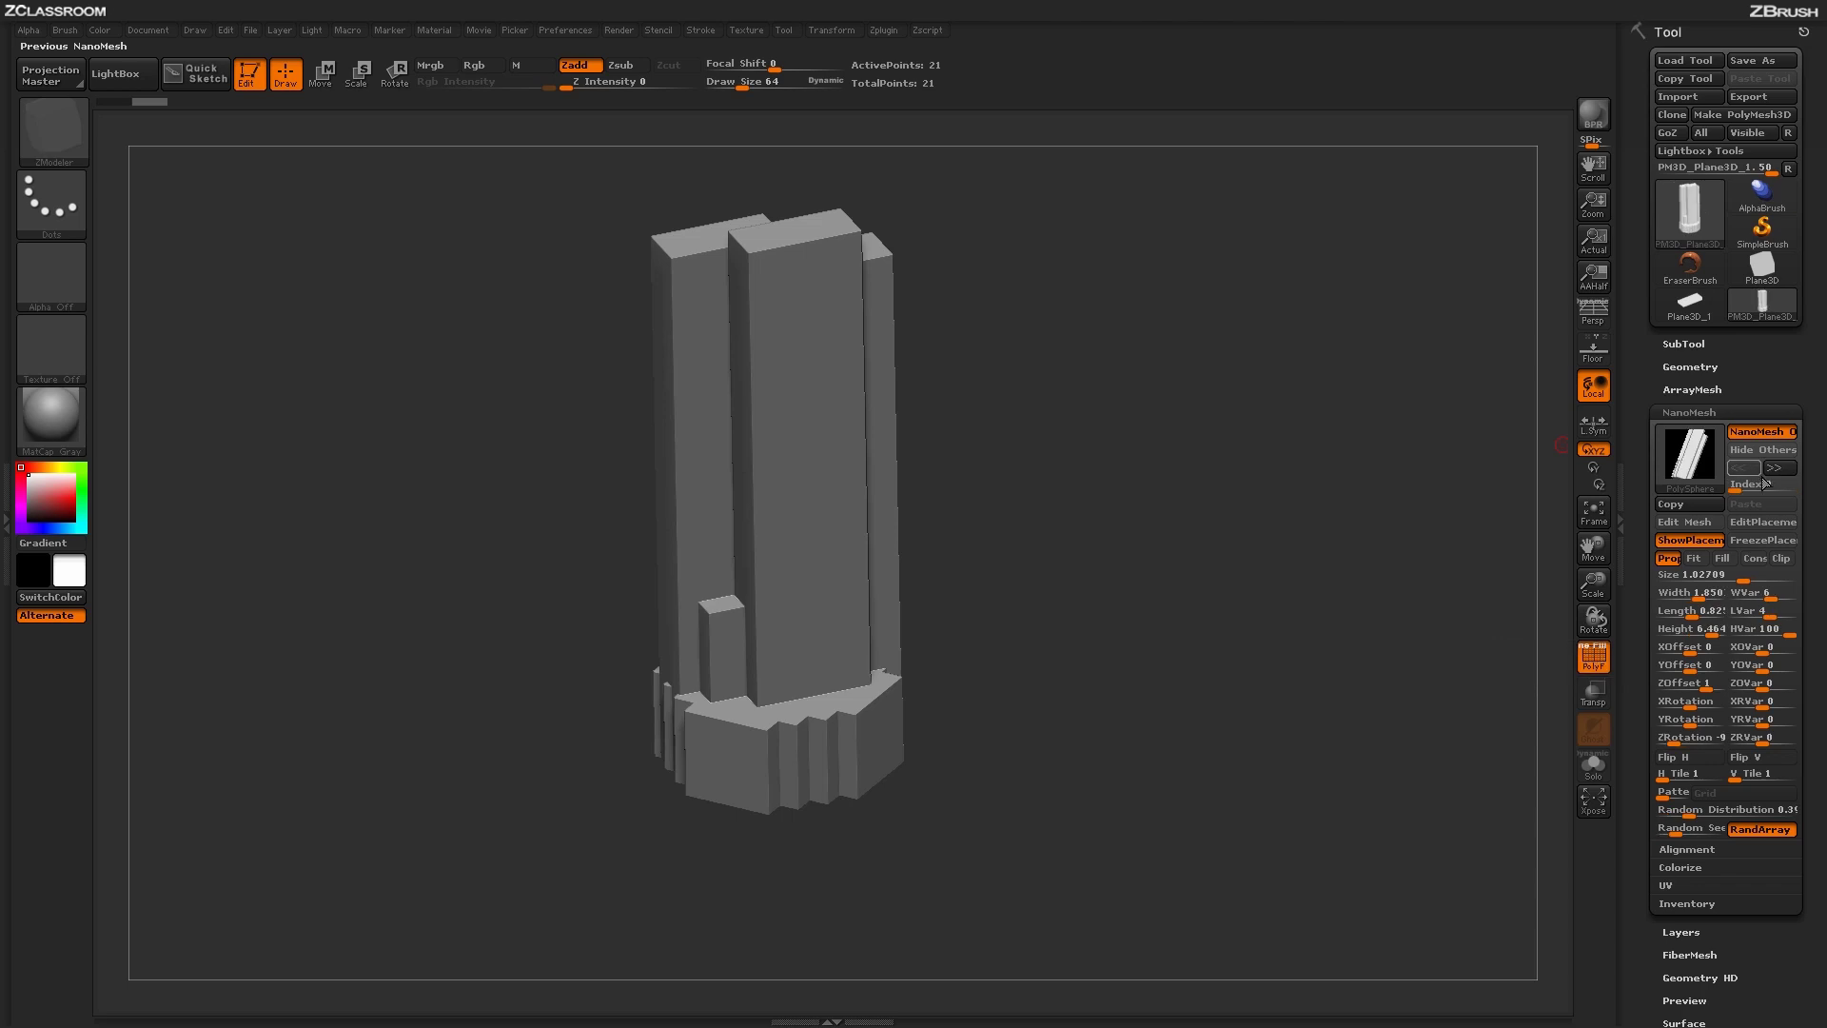
{"action": "left_click", "coordinate": [1747, 469]}
{"action": "left_click", "coordinate": [1777, 469]}
{"action": "left_click", "coordinate": [1749, 469]}
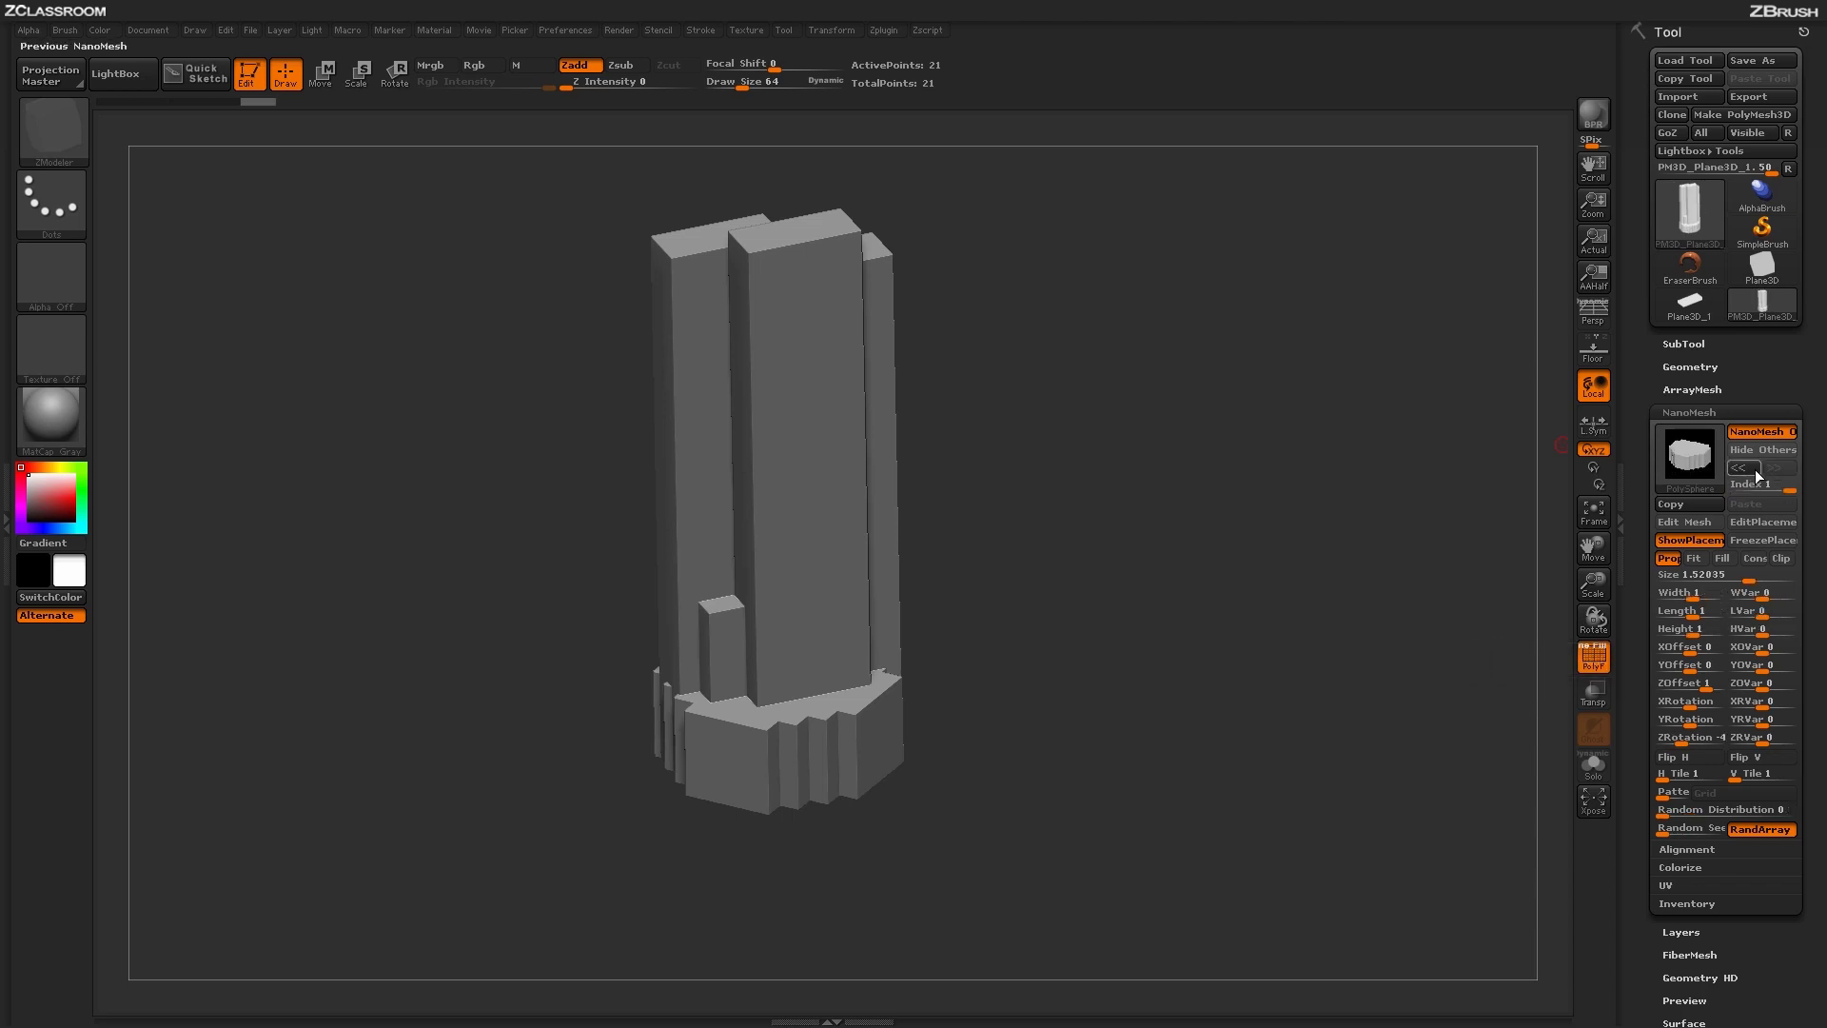
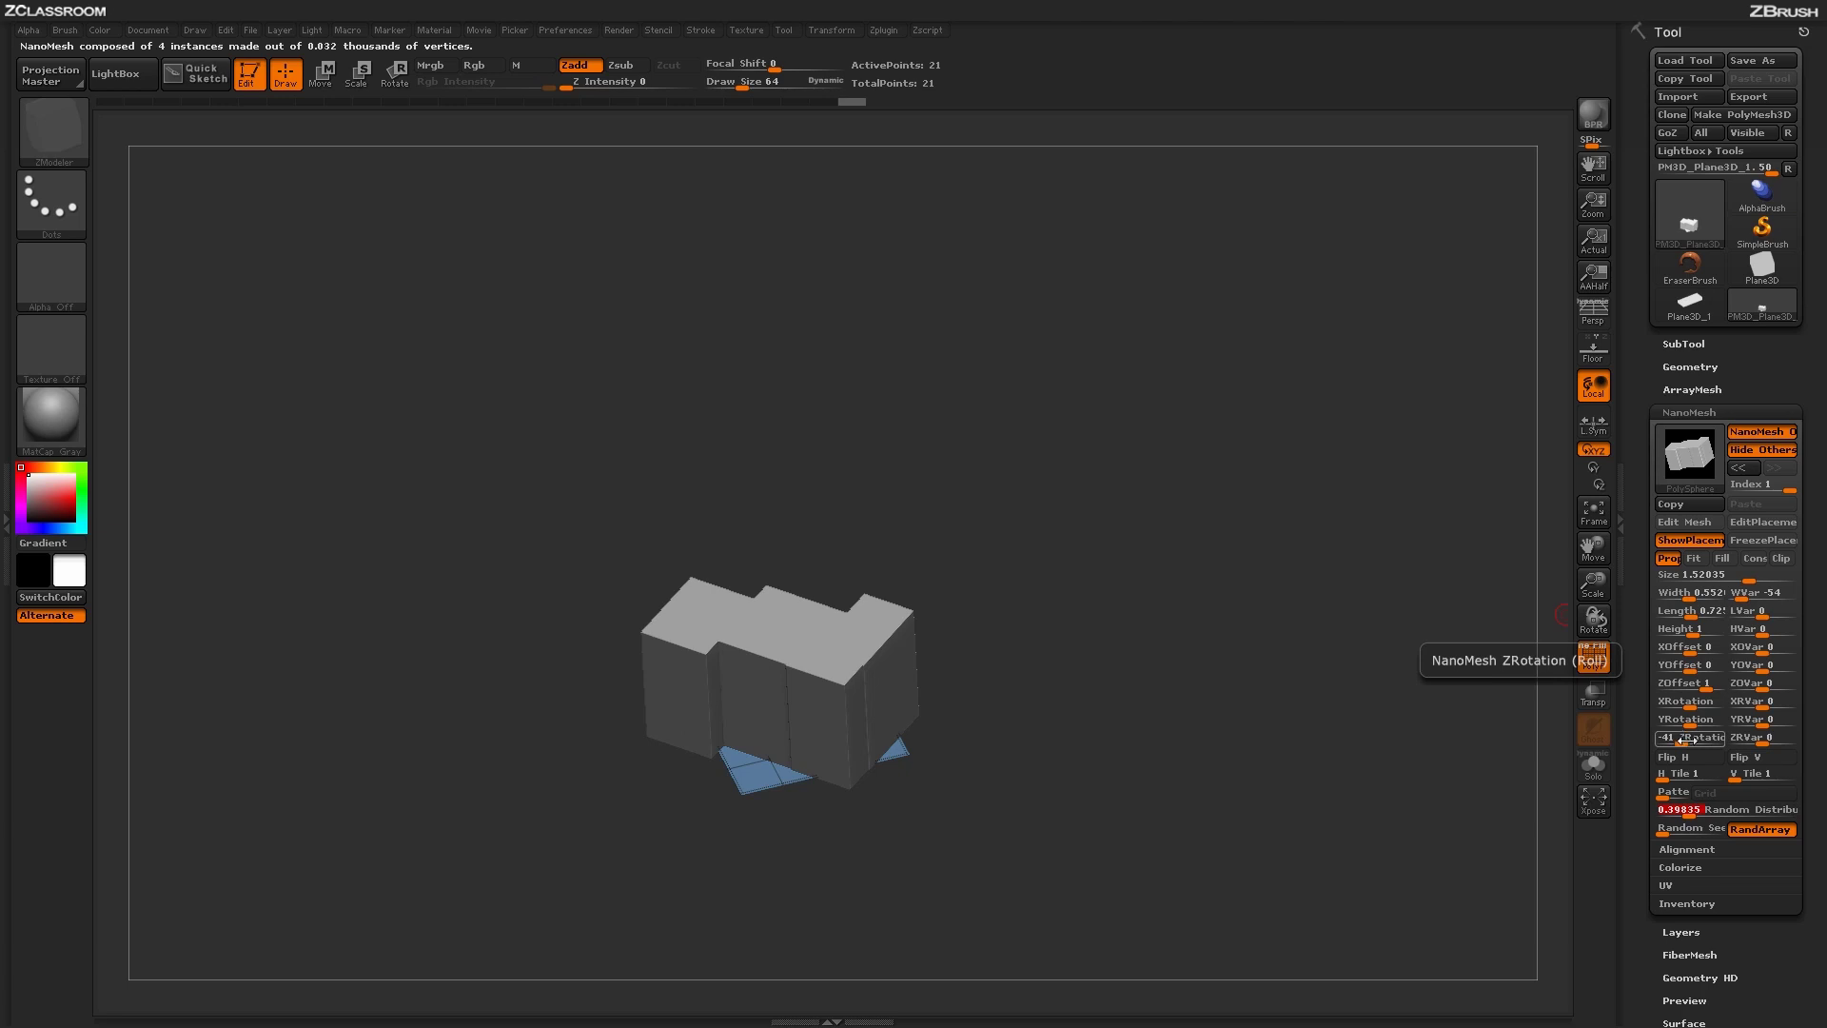
Step: Set the base NanoMesh's Z rotation variation to 19, show the towers again and set the random distribution to about 0.56
{"action": "left_click_drag", "start_coordinate": [1754, 740], "coordinate": [1770, 739]}
{"action": "left_click", "coordinate": [1762, 449]}
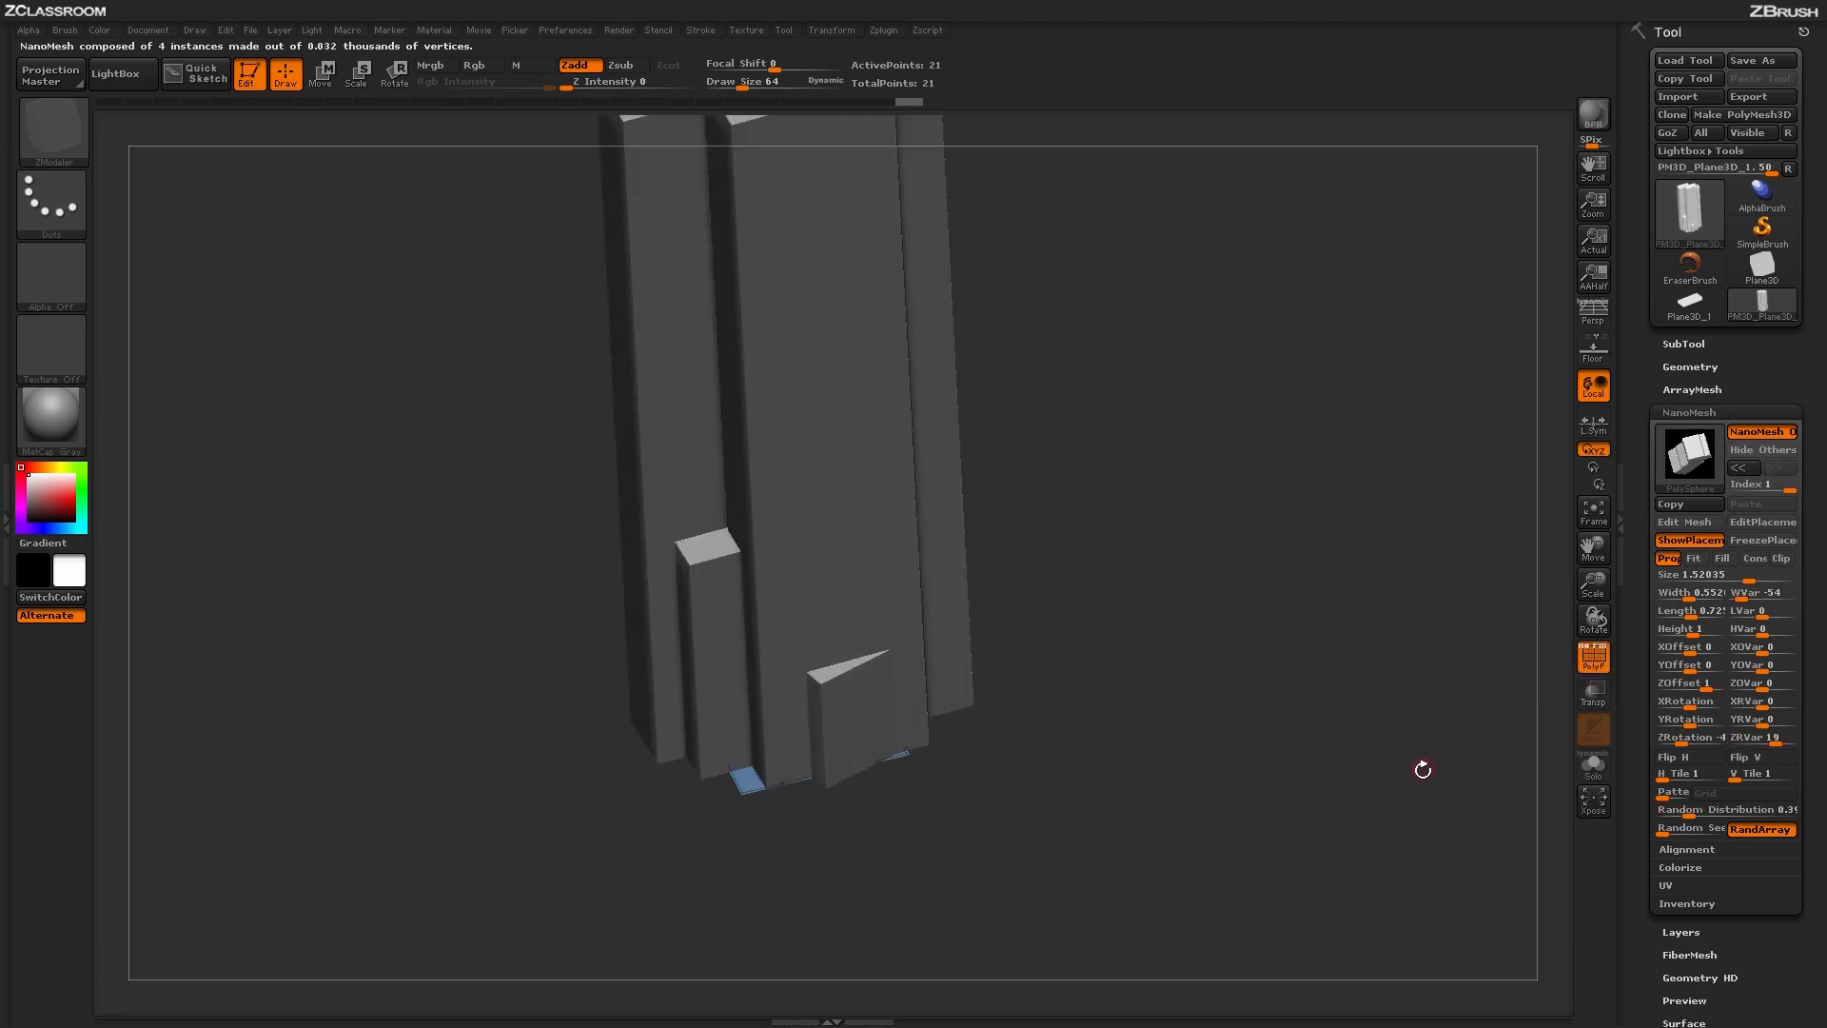
{"action": "mouse_move", "coordinate": [1423, 769]}
{"action": "left_mouse_down"}
{"action": "mouse_move", "coordinate": [1410, 708]}
{"action": "mouse_move", "coordinate": [1453, 758]}
{"action": "mouse_move", "coordinate": [1420, 752]}
{"action": "left_mouse_up"}
{"action": "left_click_drag", "start_coordinate": [1692, 810], "coordinate": [1694, 809]}
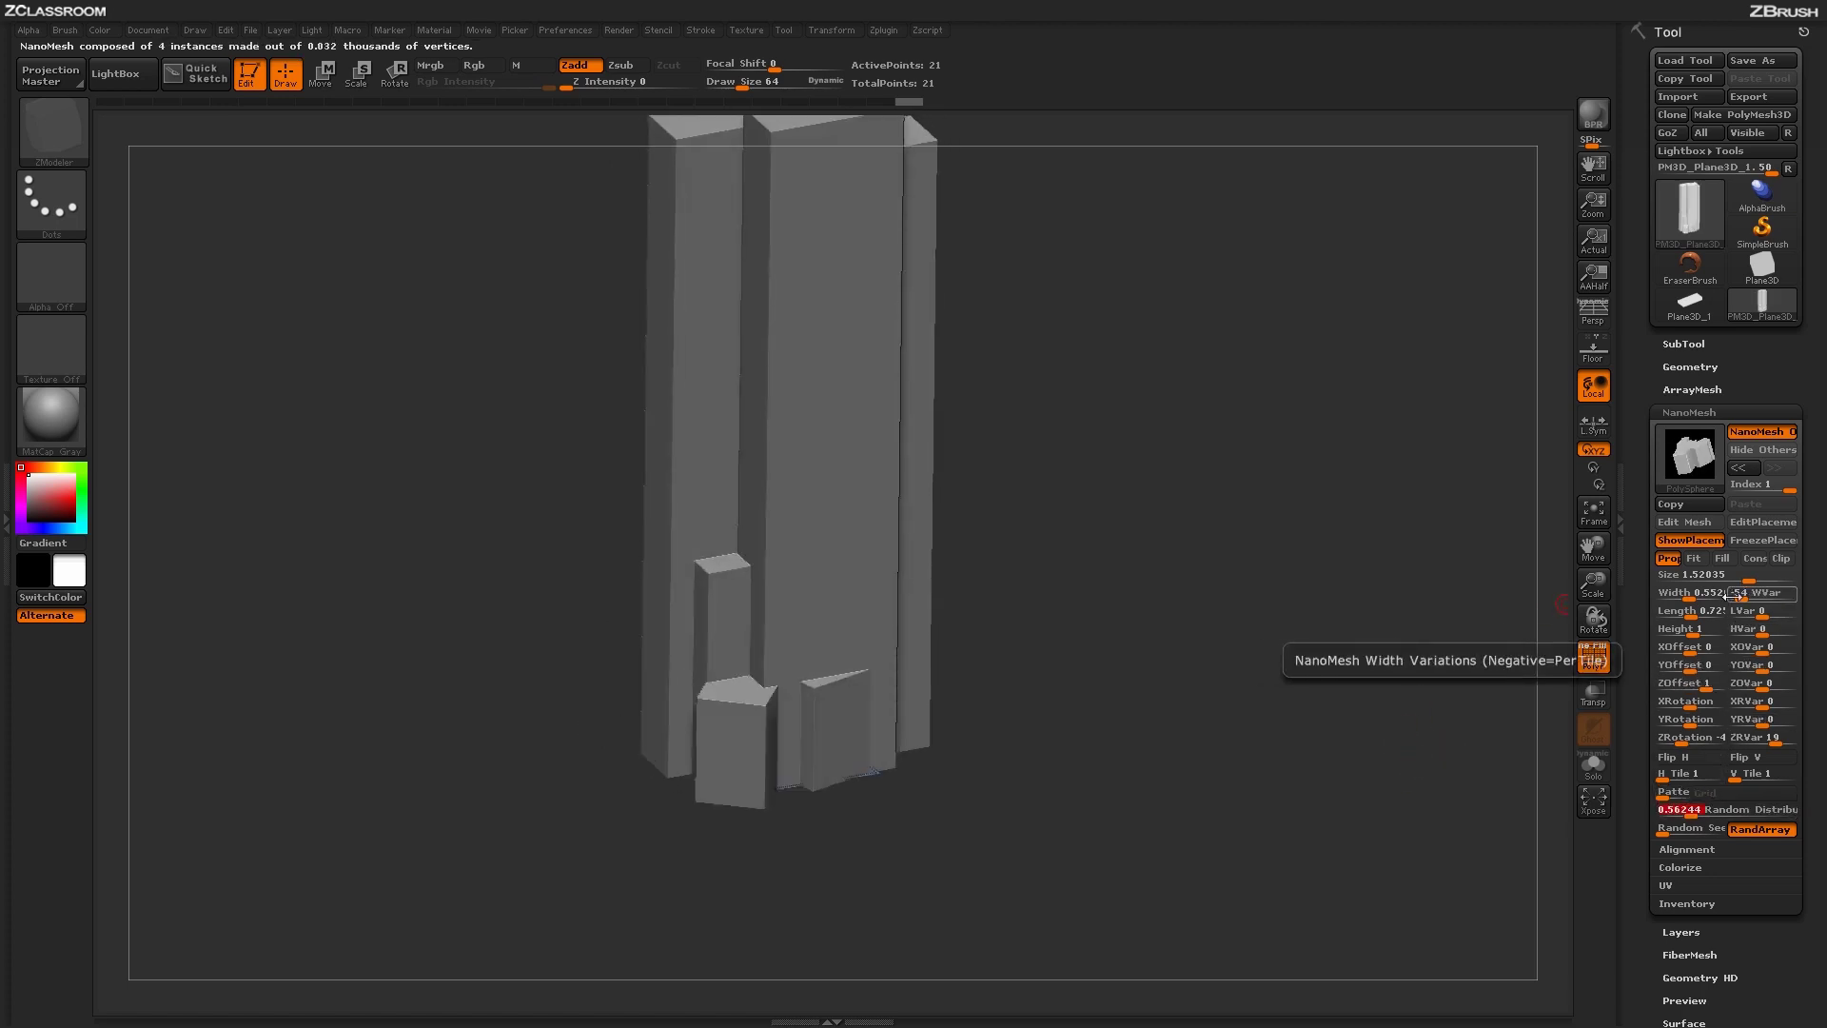
Step: Set the base NanoMesh's size to about 1.22, width to about 1.66 and length variation to 54, and increase its length
{"action": "mouse_move", "coordinate": [1690, 593]}
{"action": "left_mouse_down"}
{"action": "mouse_move", "coordinate": [1739, 578]}
{"action": "mouse_move", "coordinate": [1702, 615]}
{"action": "left_mouse_up"}
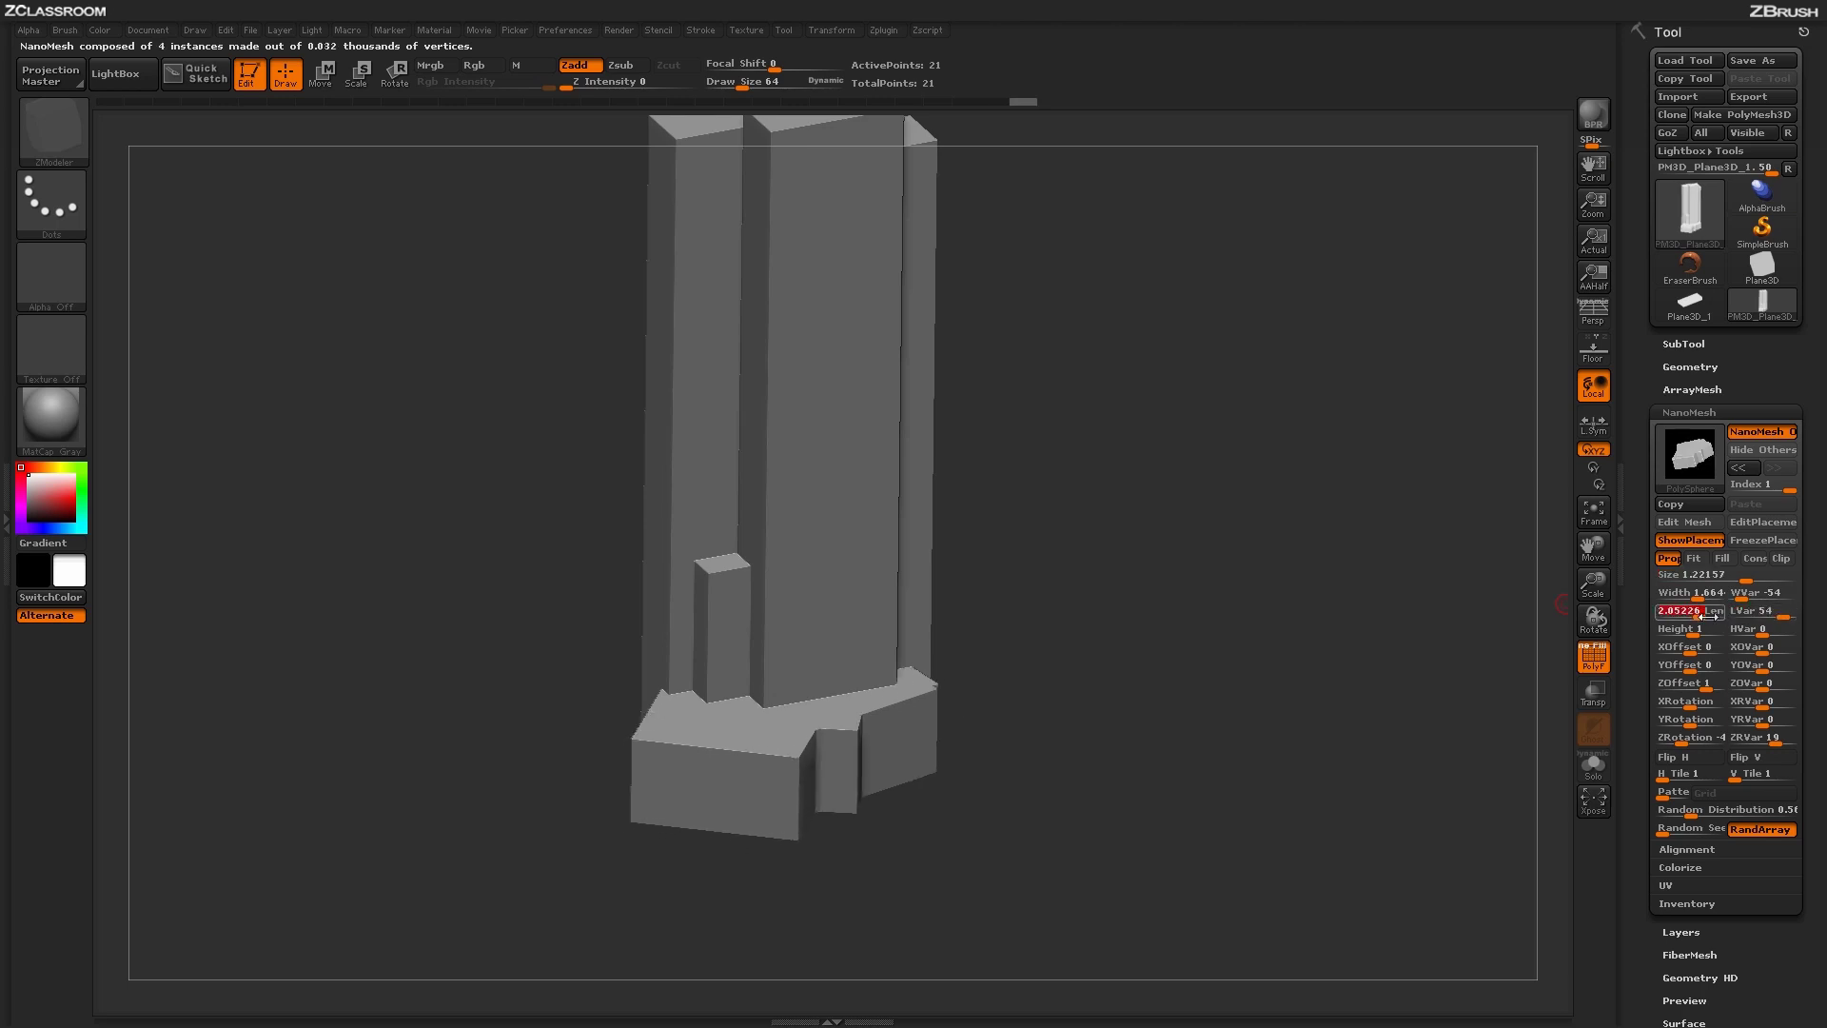
{"action": "mouse_move", "coordinate": [1430, 696]}
{"action": "left_mouse_down"}
{"action": "mouse_move", "coordinate": [1380, 671]}
{"action": "mouse_move", "coordinate": [1382, 738]}
{"action": "mouse_move", "coordinate": [1406, 677]}
{"action": "left_mouse_up"}
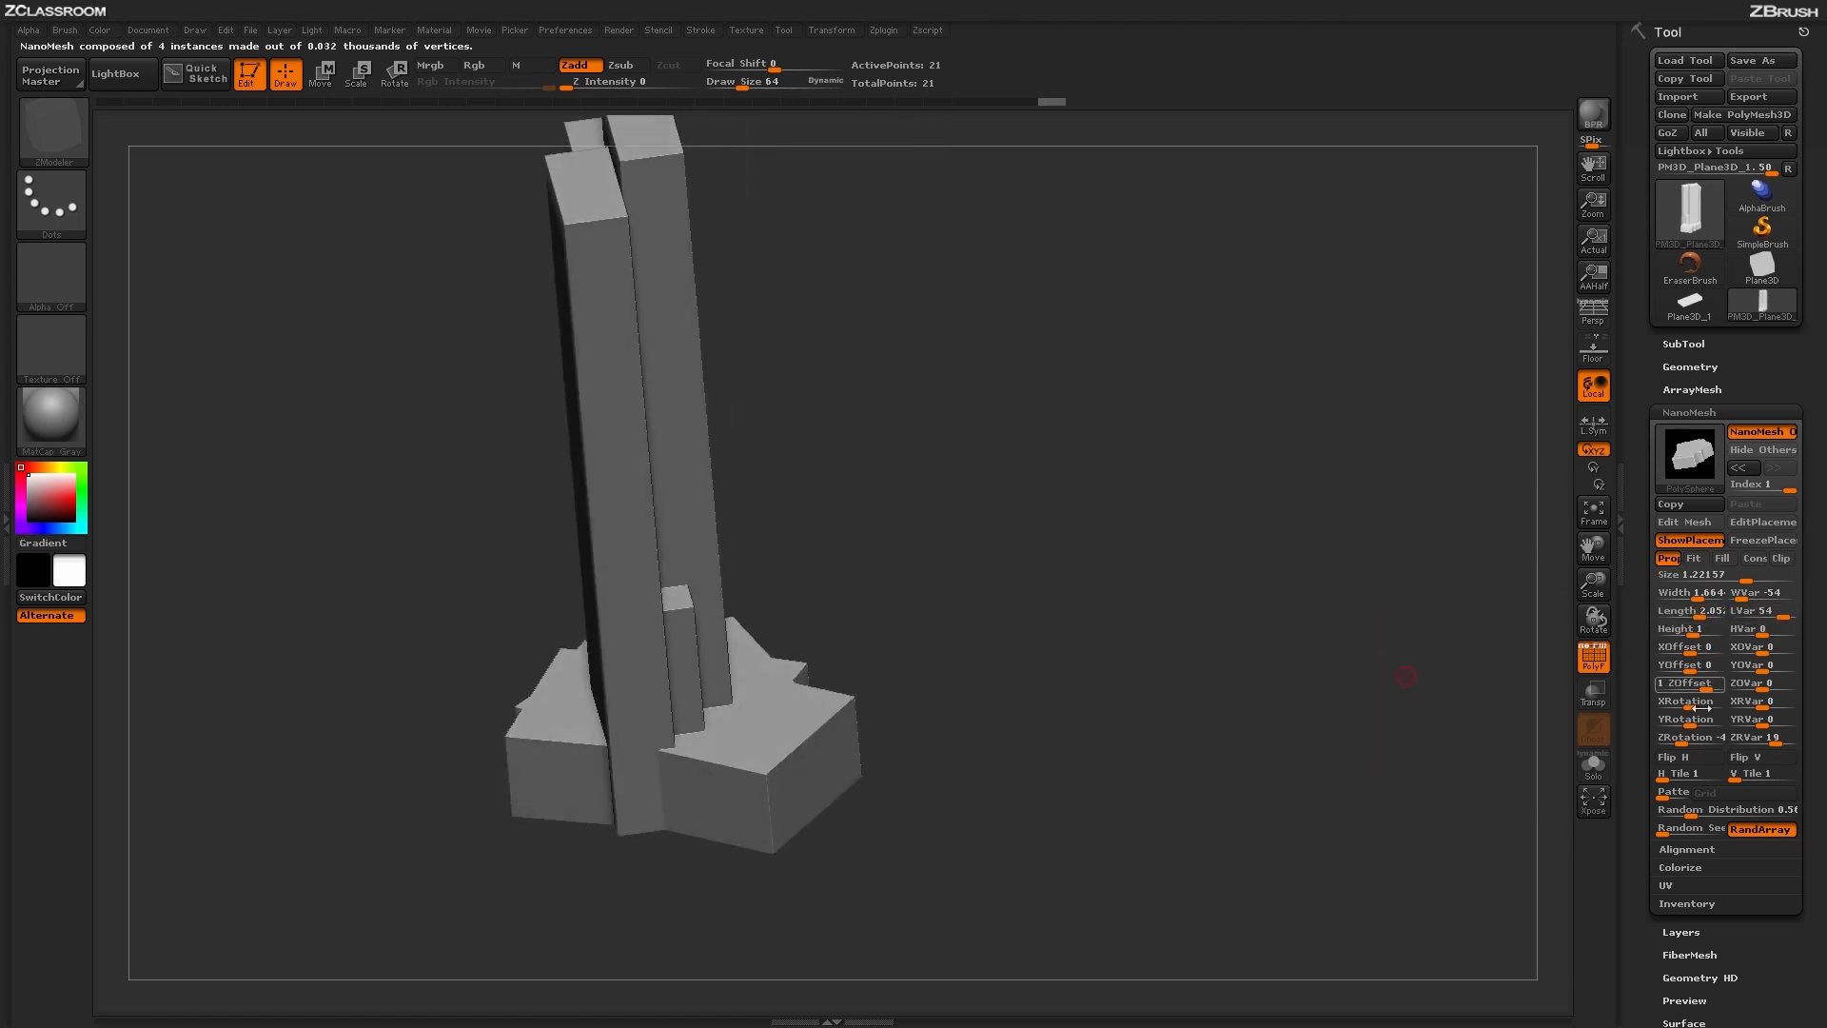
Step: Set the base NanoMesh's Z rotation variation to -39 and change its random seed
{"action": "mouse_move", "coordinate": [1740, 743]}
{"action": "left_mouse_down"}
{"action": "mouse_move", "coordinate": [1772, 741]}
{"action": "mouse_move", "coordinate": [1741, 747]}
{"action": "left_mouse_up"}
{"action": "left_click_drag", "start_coordinate": [1399, 676], "coordinate": [1352, 761]}
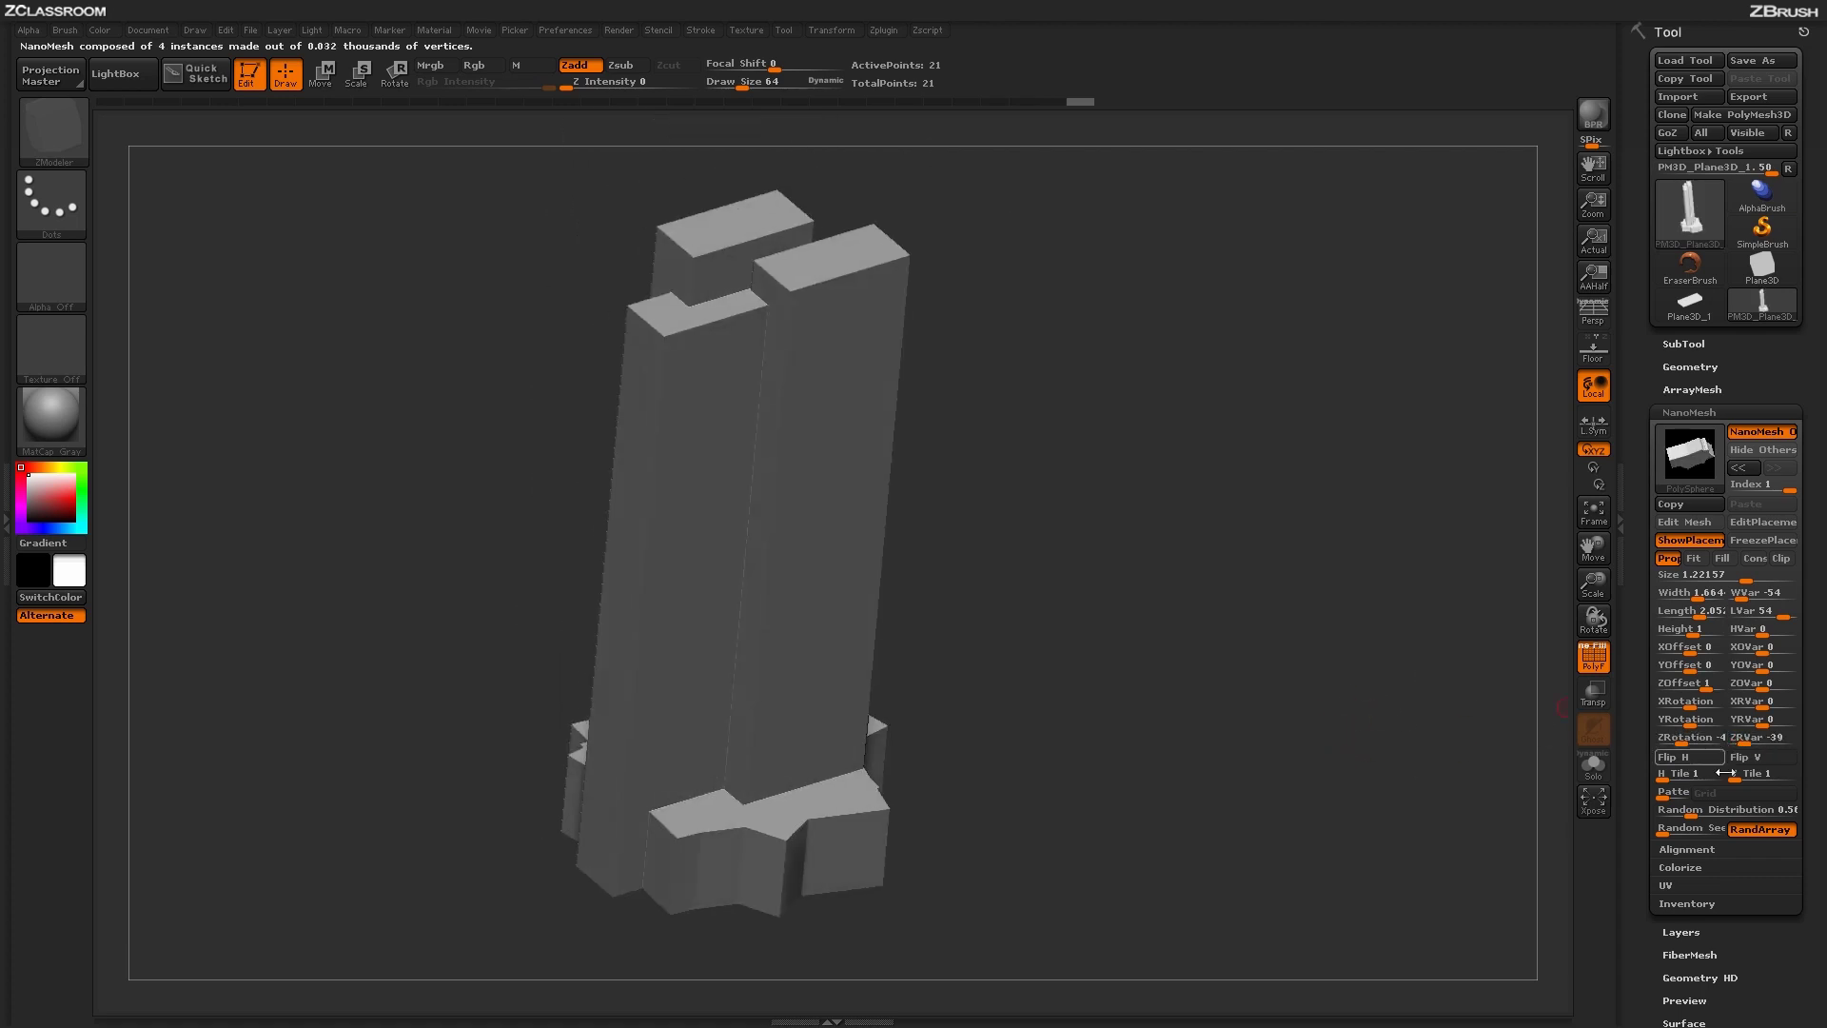
{"action": "left_click_drag", "start_coordinate": [1663, 830], "coordinate": [1666, 829]}
{"action": "left_click_drag", "start_coordinate": [1452, 752], "coordinate": [1513, 682]}
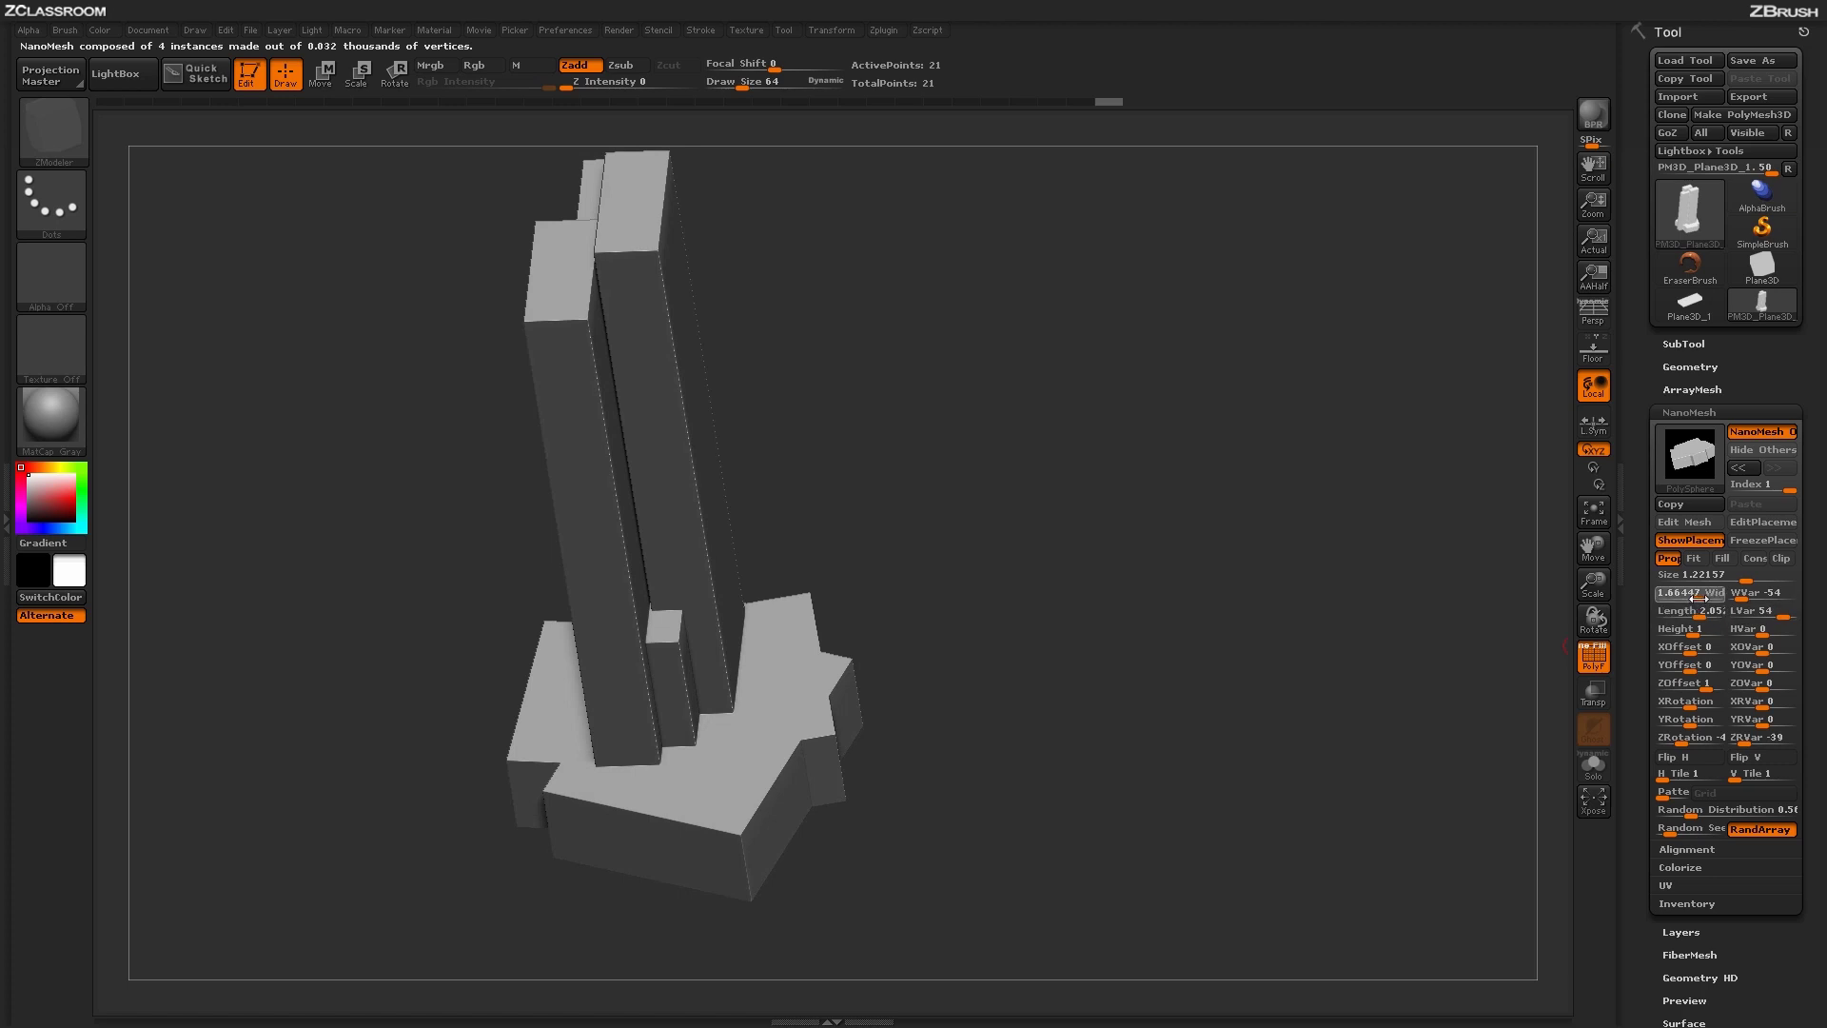
Step: Narrow the base NanoMesh and set its length to about 1.49 and its Z rotation variation to -54
{"action": "left_click_drag", "start_coordinate": [1673, 597], "coordinate": [1692, 614]}
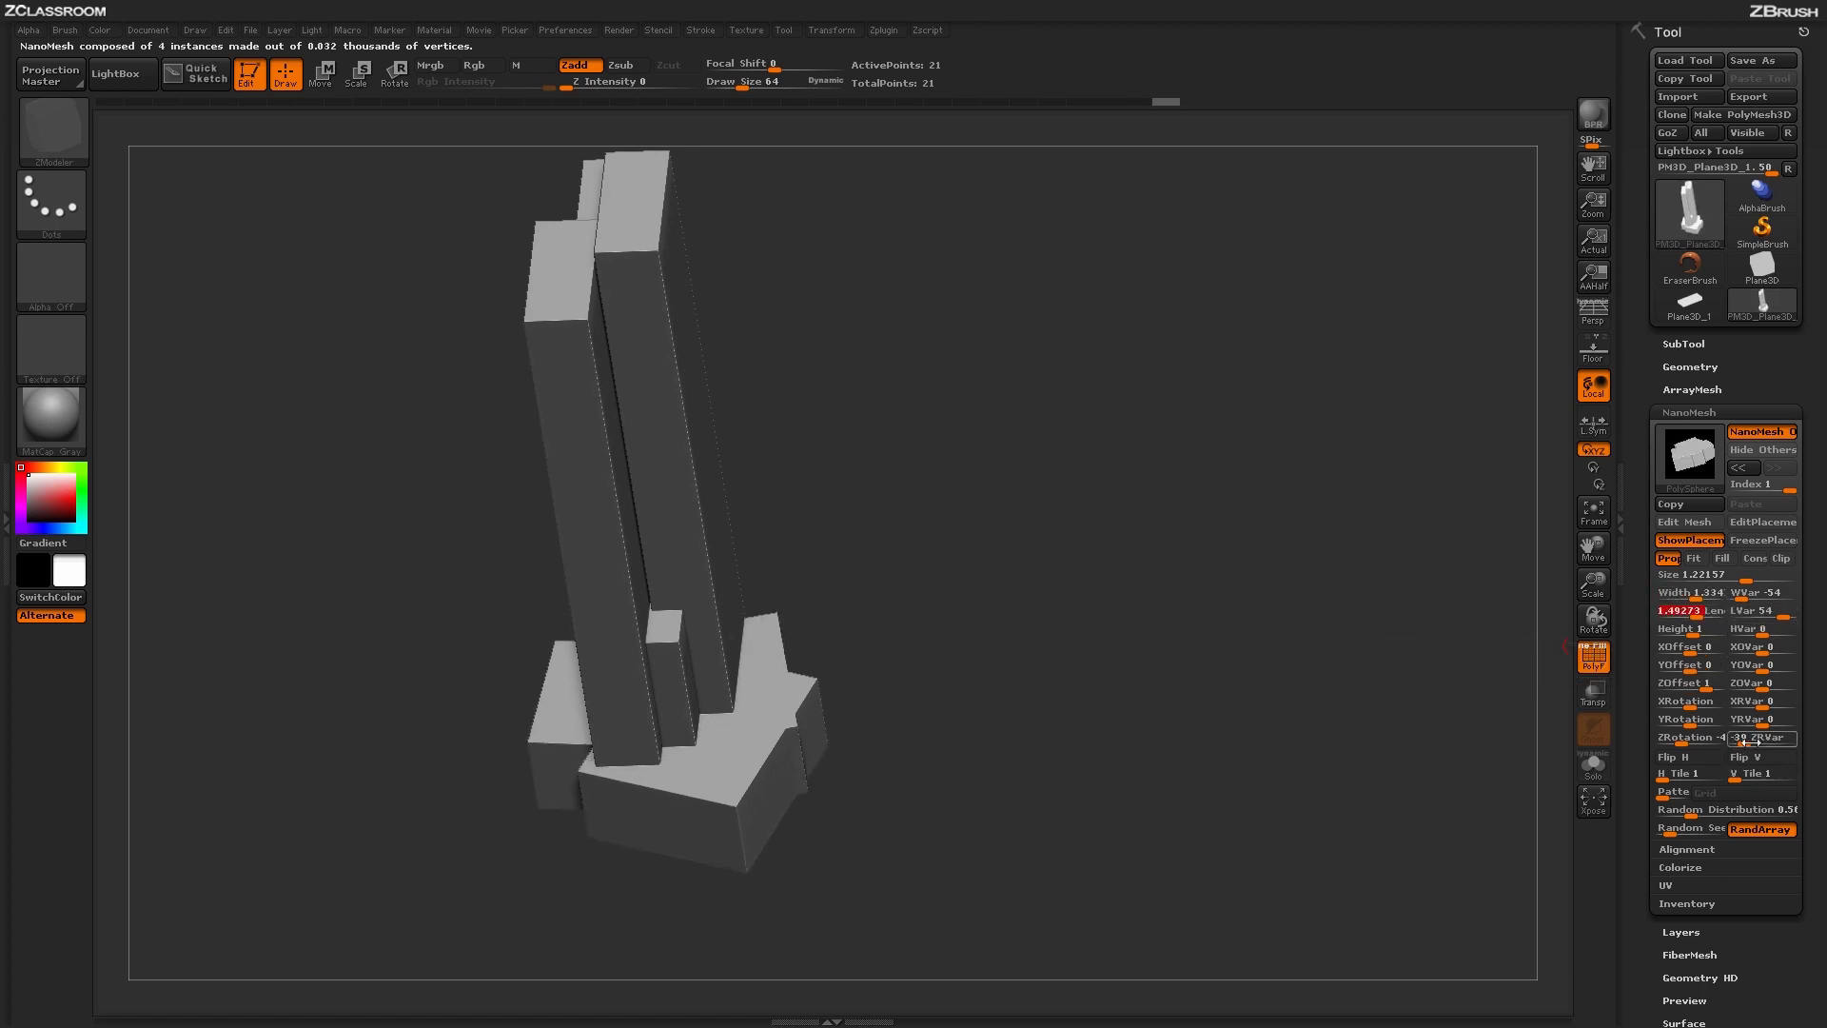
{"action": "left_click_drag", "start_coordinate": [1749, 741], "coordinate": [1732, 743]}
{"action": "left_click_drag", "start_coordinate": [1522, 674], "coordinate": [1395, 765]}
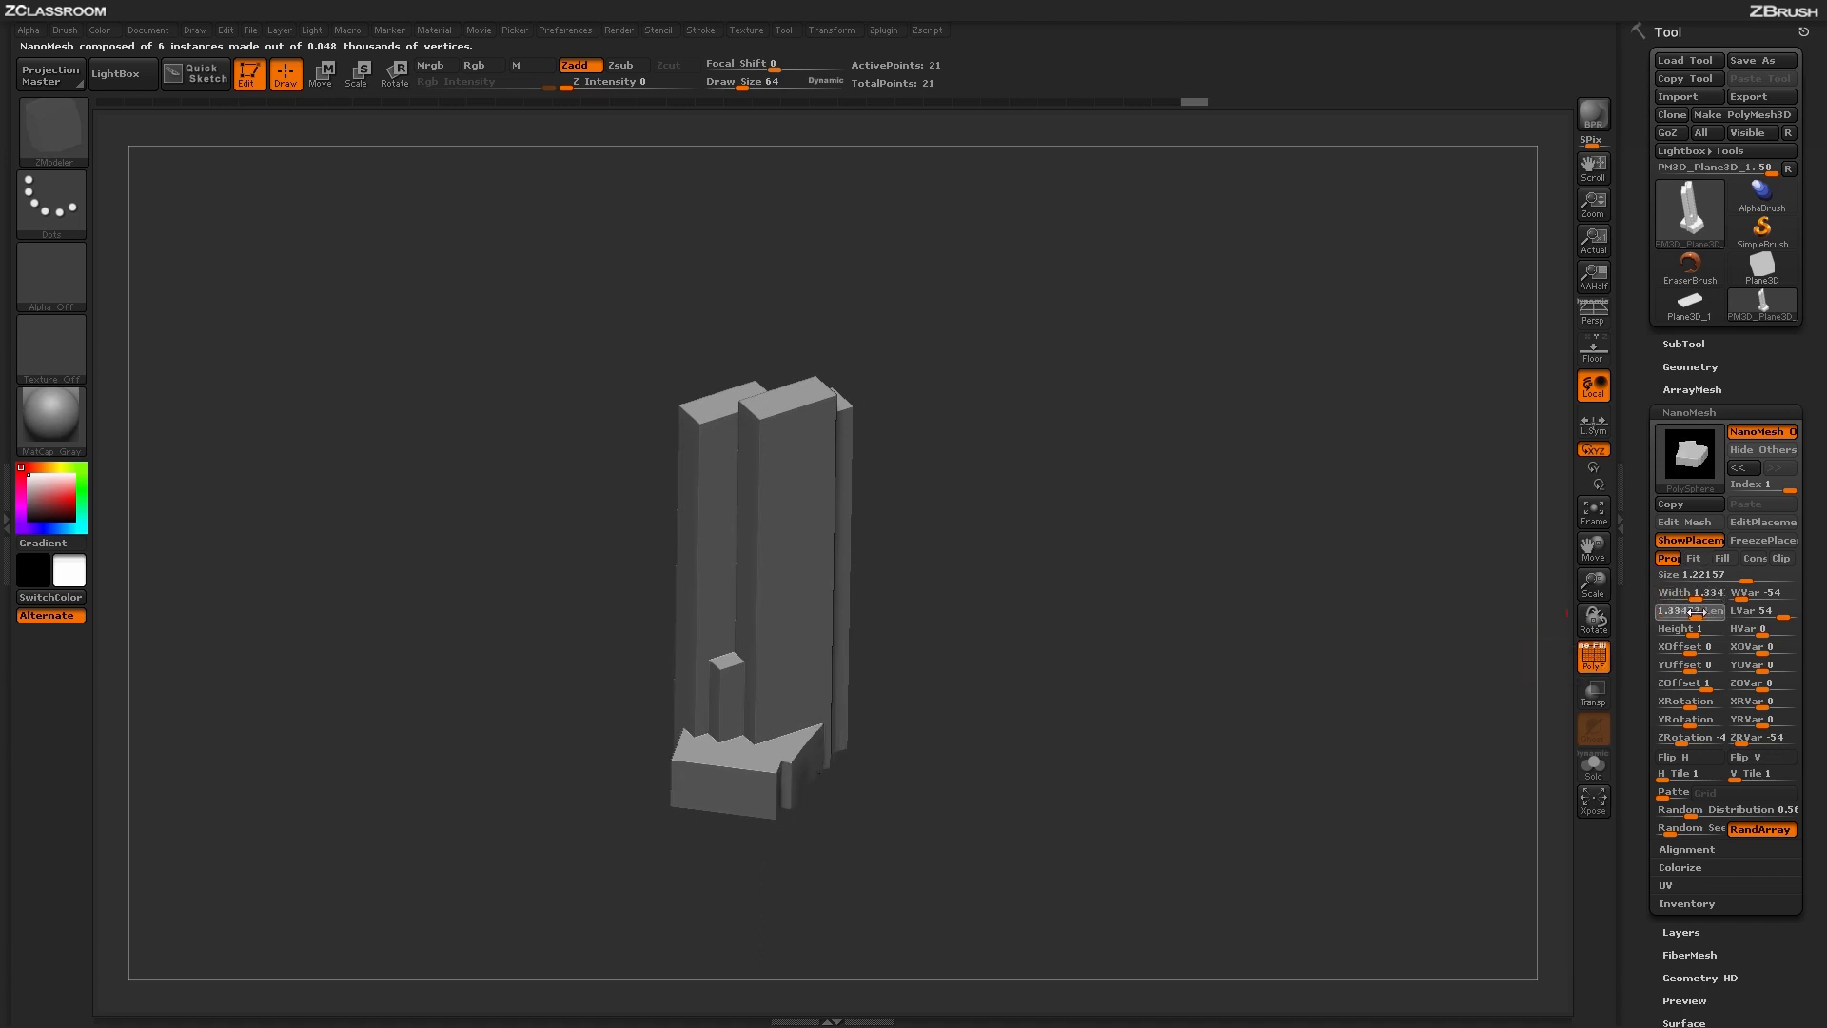
{"action": "left_click_drag", "start_coordinate": [1692, 611], "coordinate": [1684, 611]}
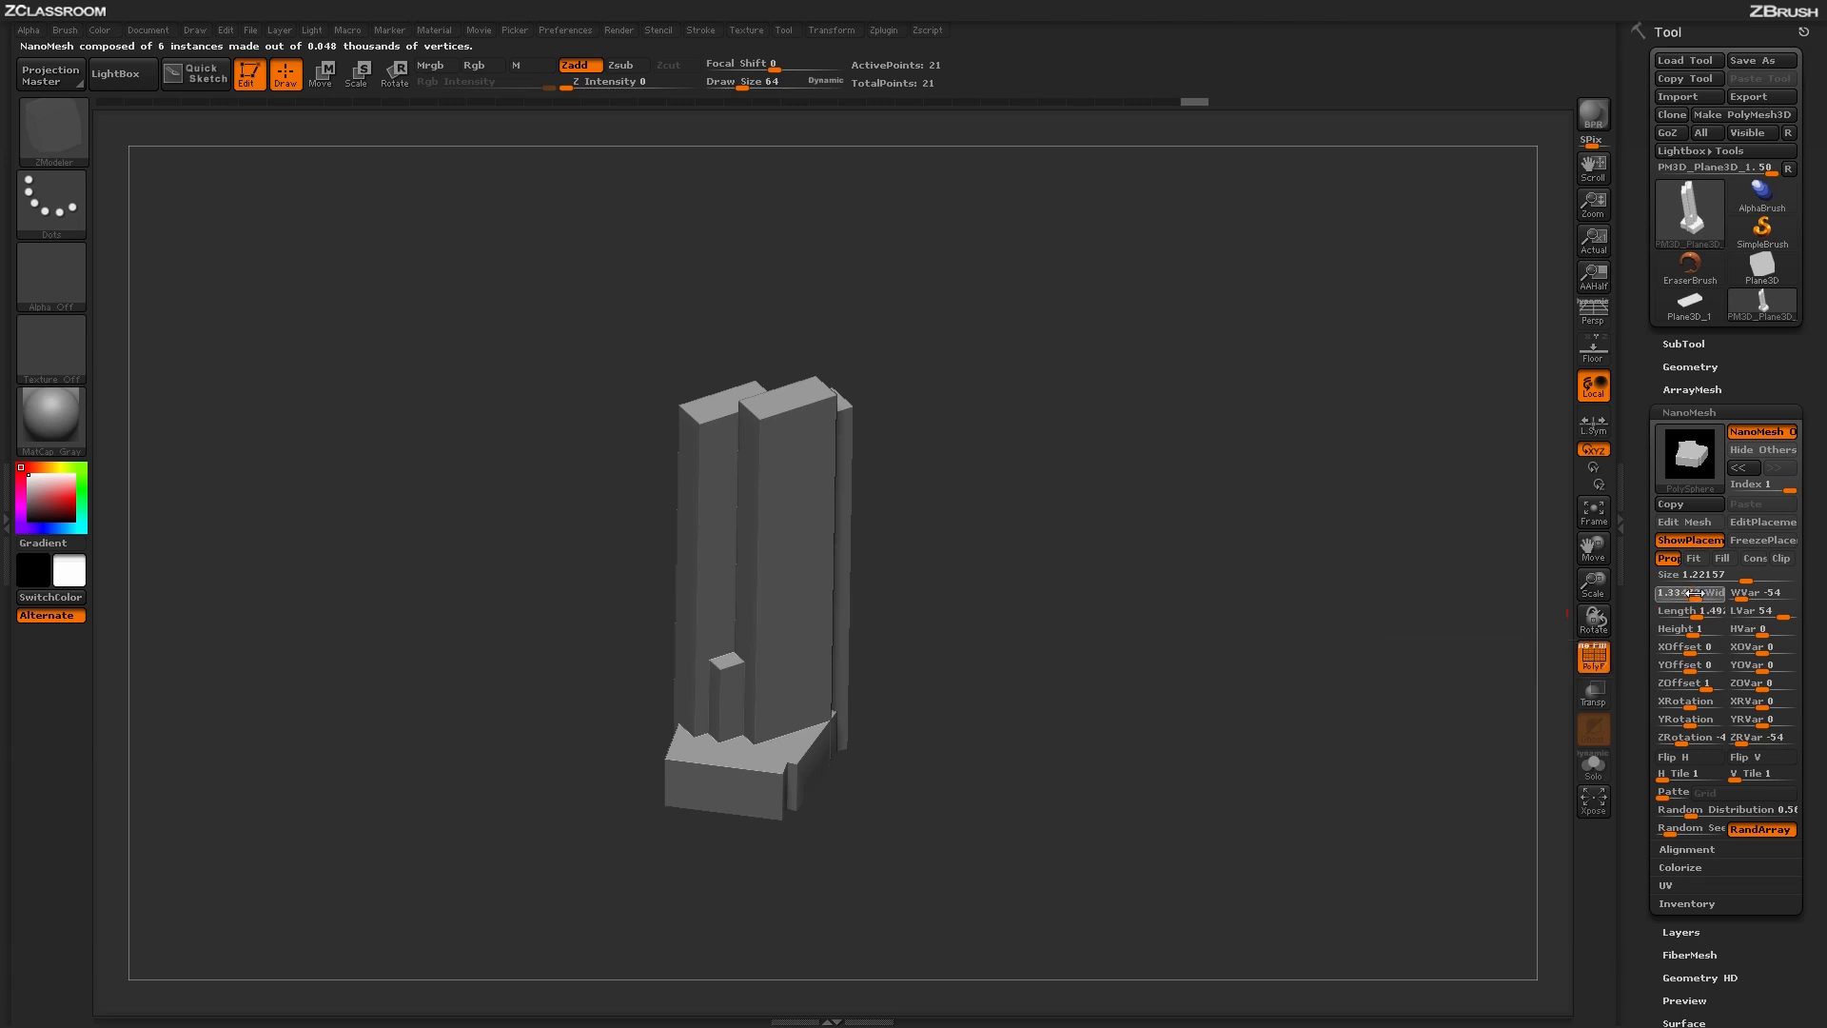
{"action": "left_click_drag", "start_coordinate": [1371, 681], "coordinate": [1286, 816]}
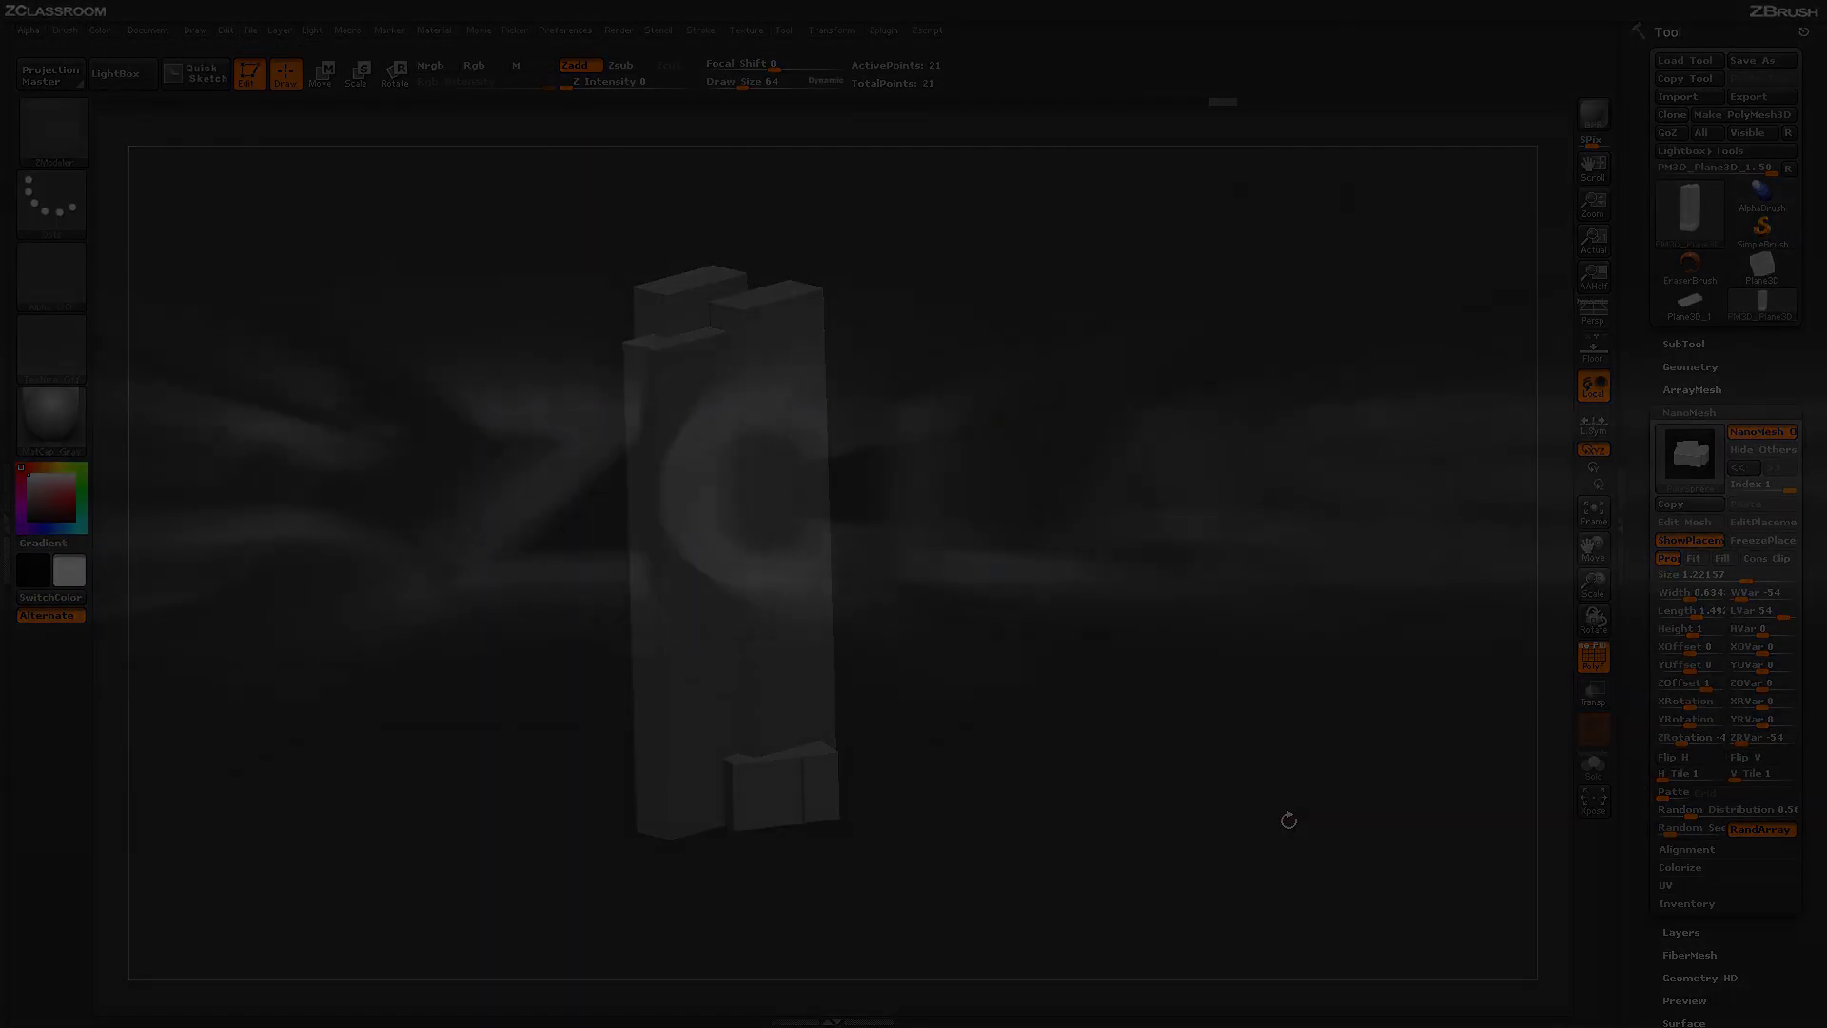